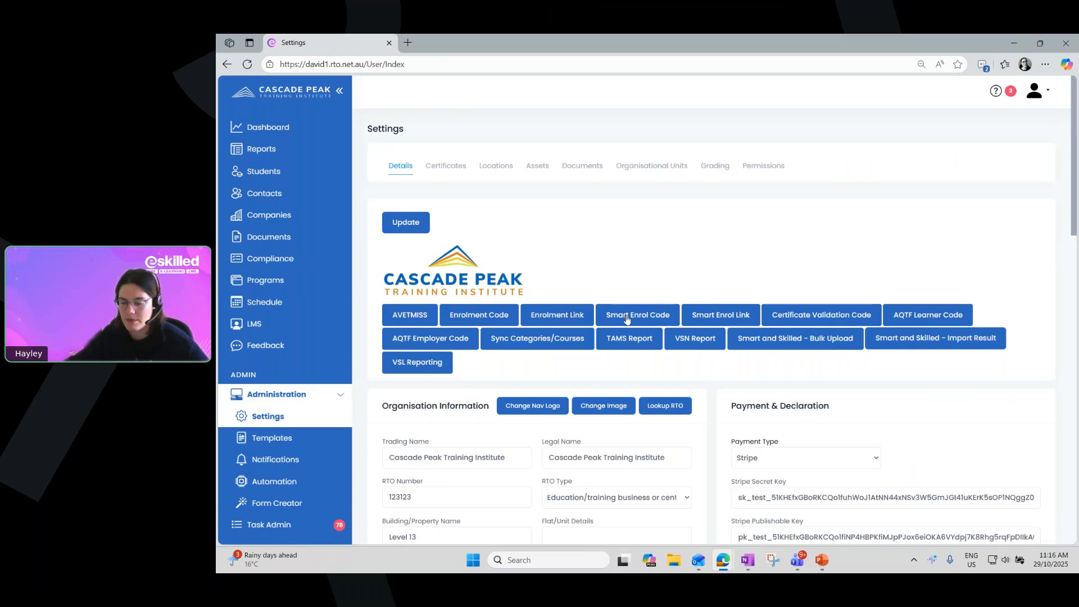
Copy the organisation's Smart Enrol iframe code and open the W3Schools Tryit Editor in a new browser tab
left_click(627, 318)
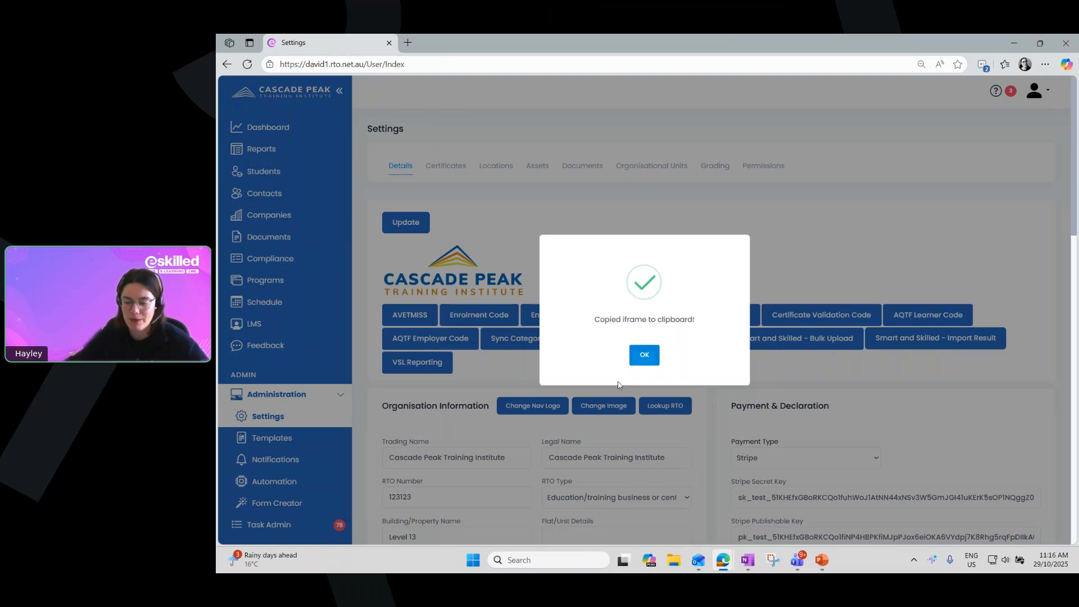
left_click(641, 355)
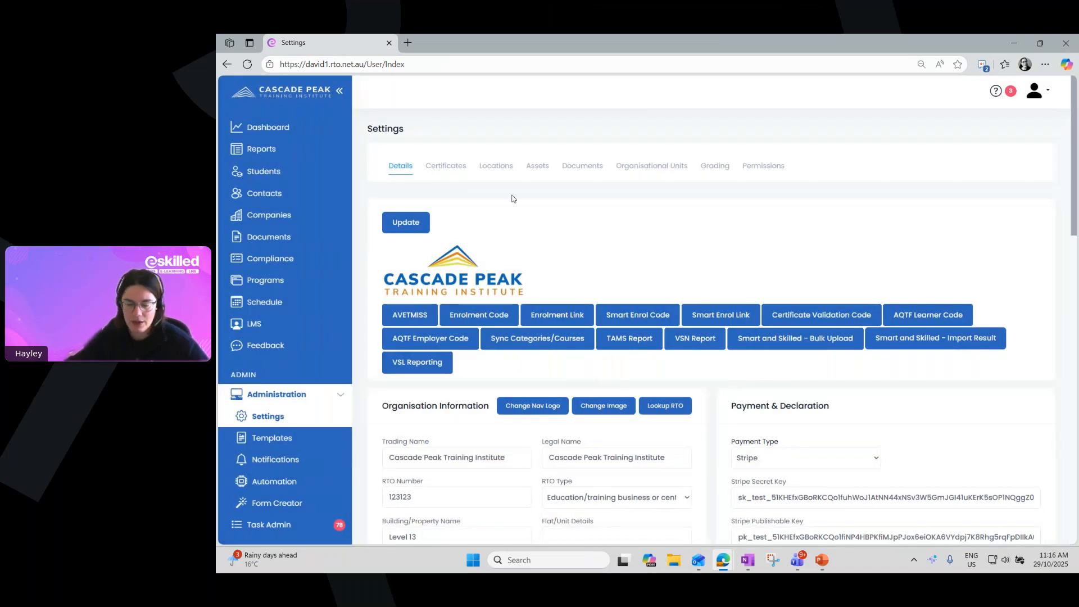
left_click(408, 43)
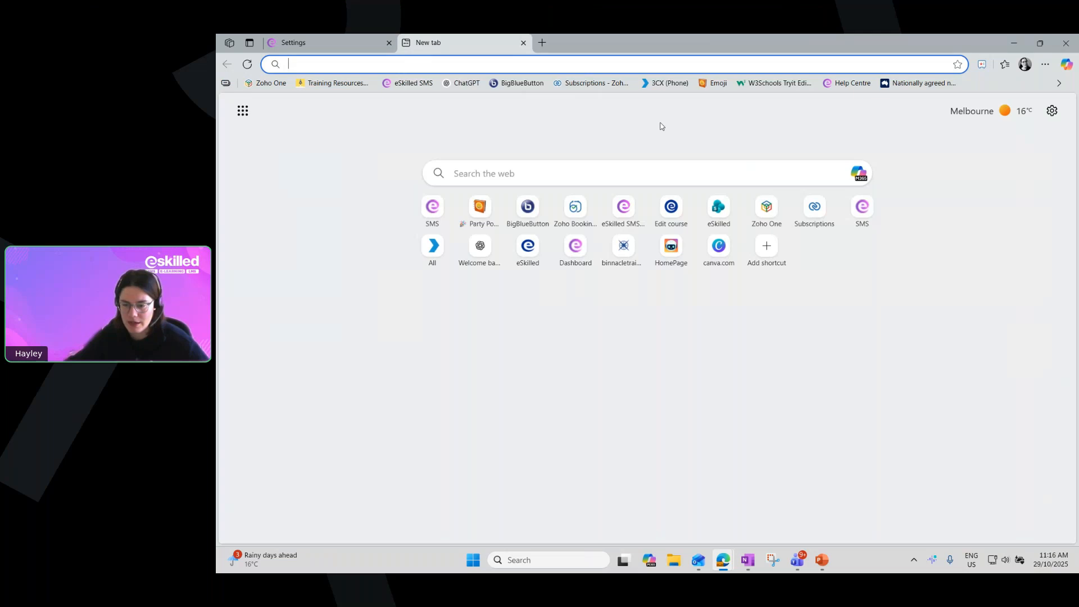
left_click(771, 83)
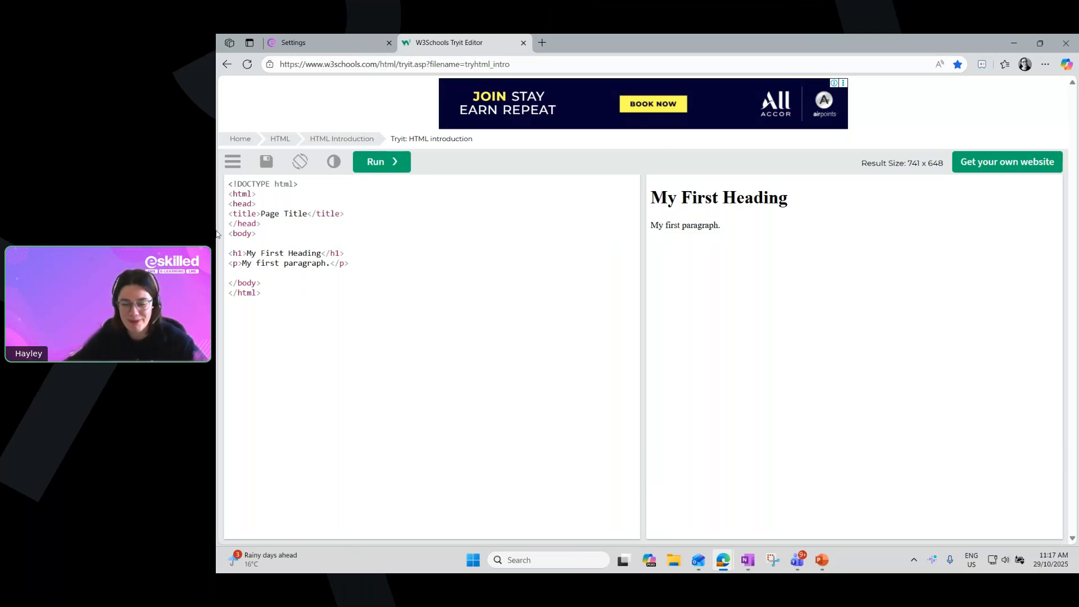
Replace the sample HTML in the editor with the copied Smart Enrol iframe code and run it
left_click_drag(330, 295, 236, 181)
key("BackSpace")
key("ctrl+v")
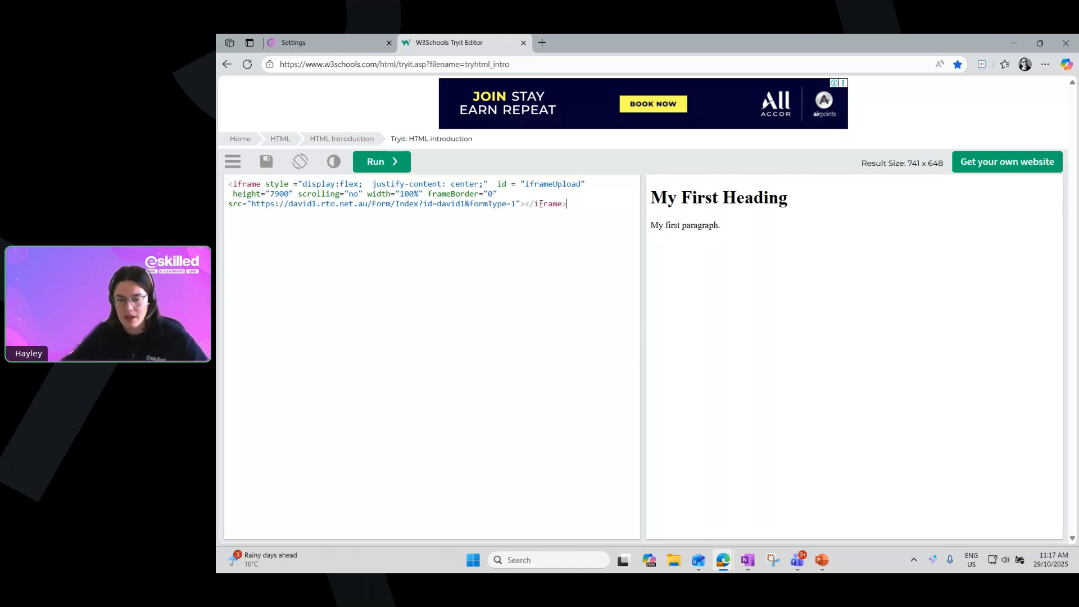
left_click(379, 163)
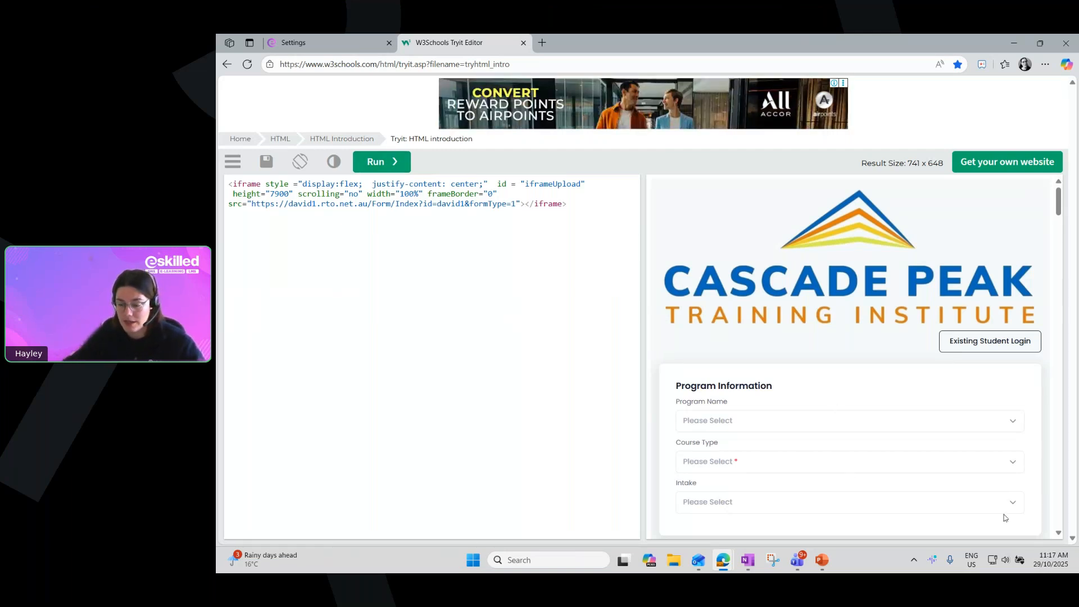
Examine the Program Name, Course Type and Intake options in the embedded enrolment form preview, and close the editor tab
scroll(935, 378, "down", 1)
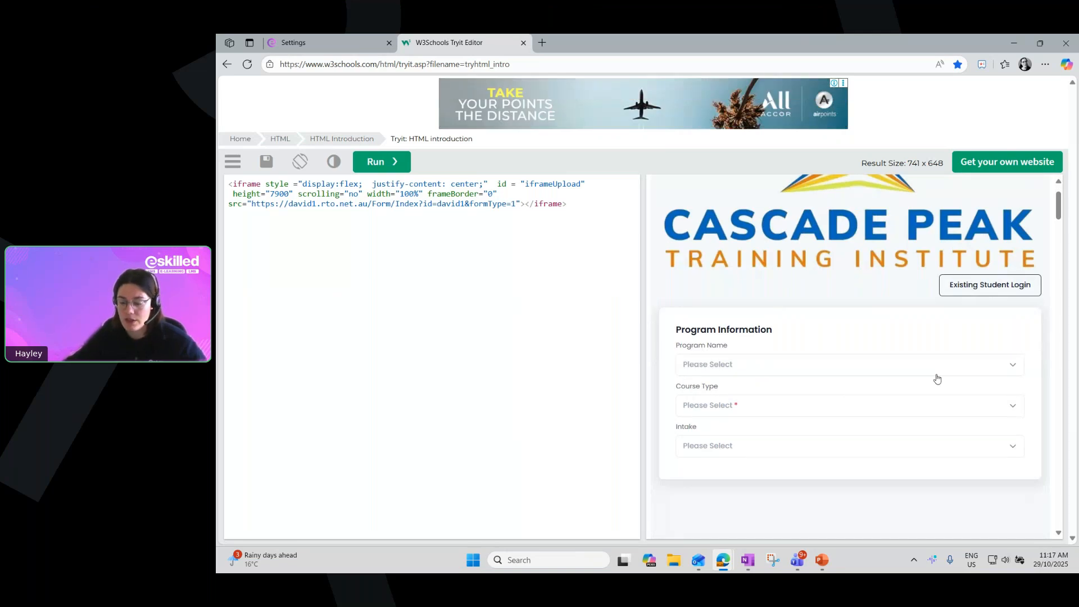
left_click(706, 365)
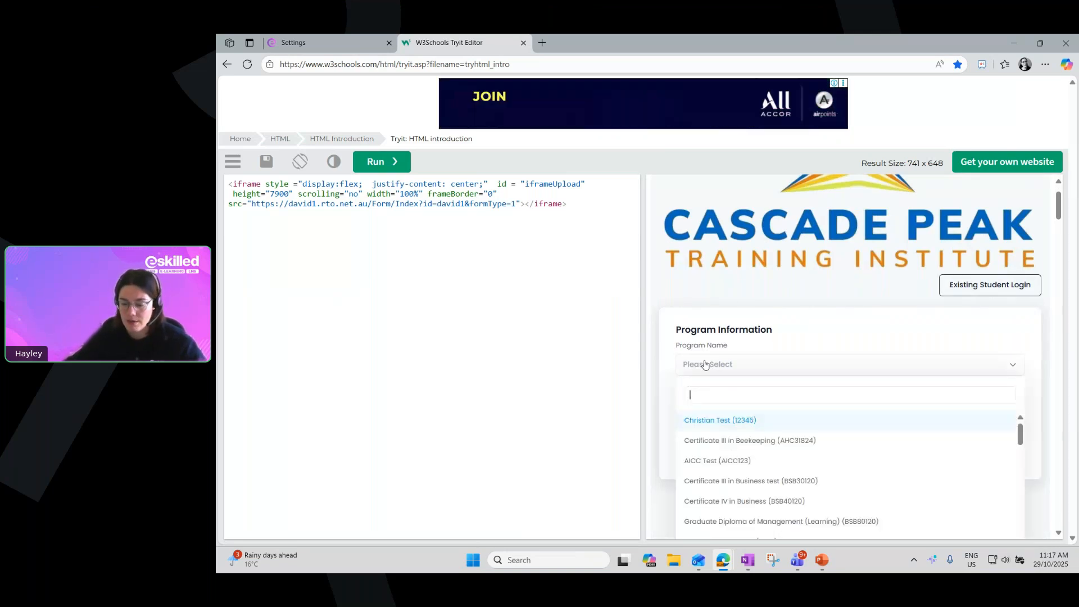
left_click(706, 365)
scroll(714, 362, "down", 2)
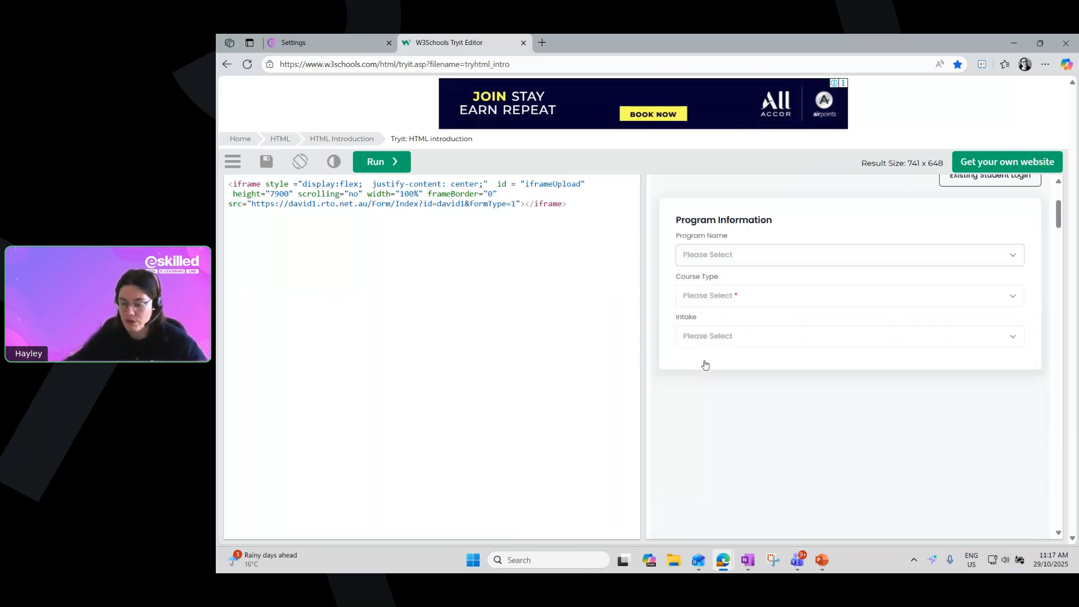
left_click(718, 294)
left_click(717, 297)
left_click(711, 342)
left_click(710, 344)
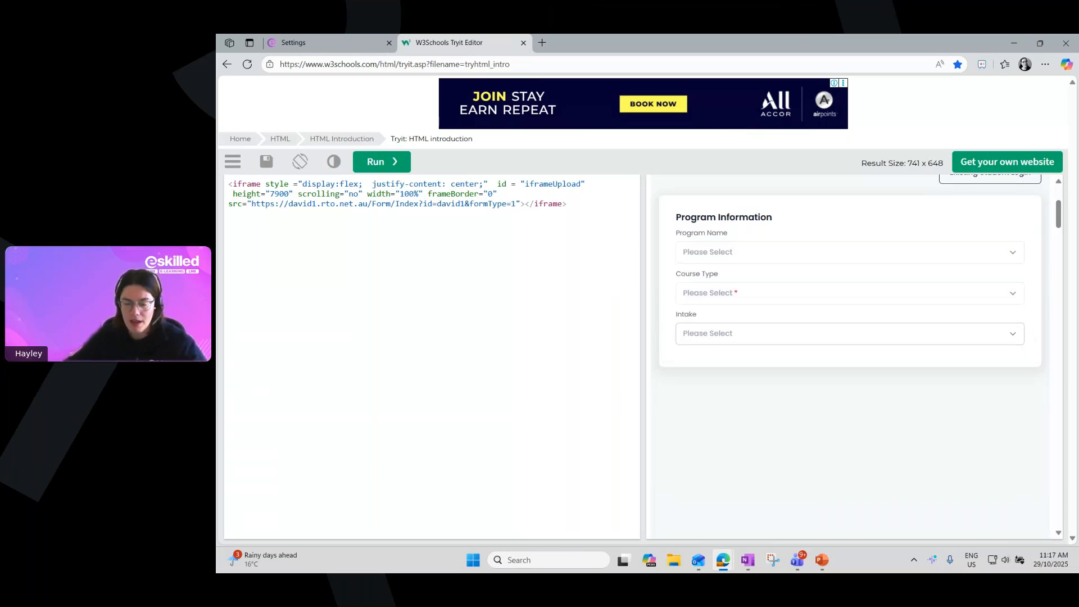
left_click(523, 43)
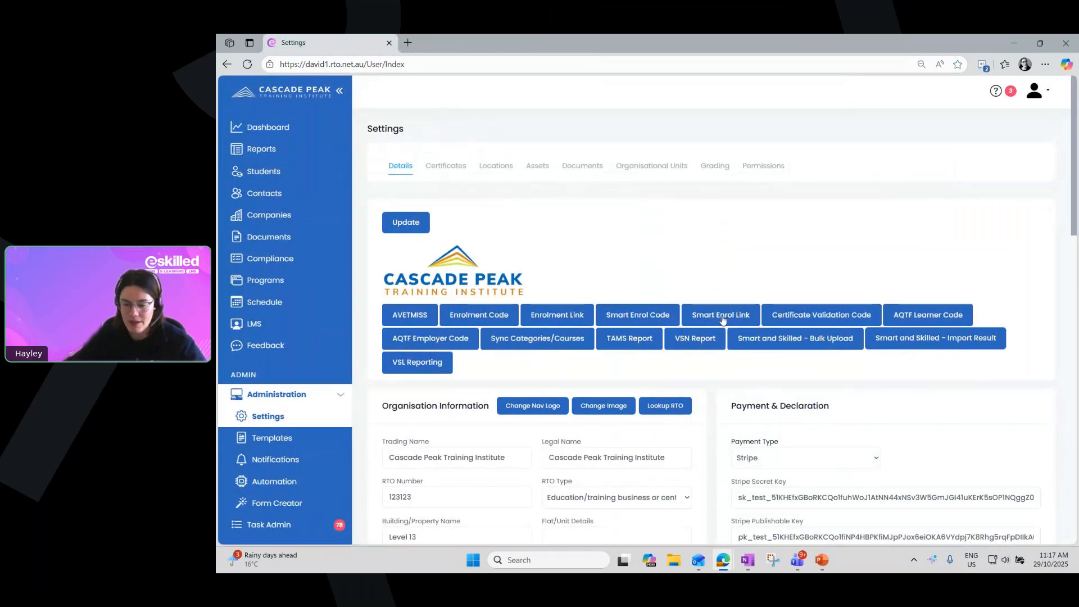
Copy the organisation's Smart Enrol link from the settings and load it in a new browser tab
left_click(714, 315)
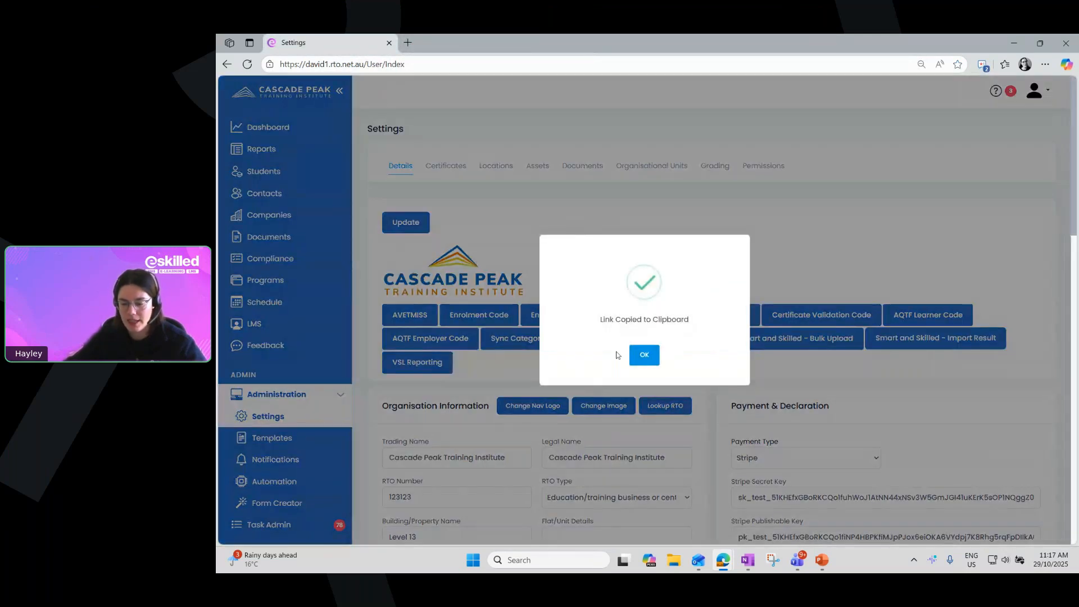
left_click(645, 355)
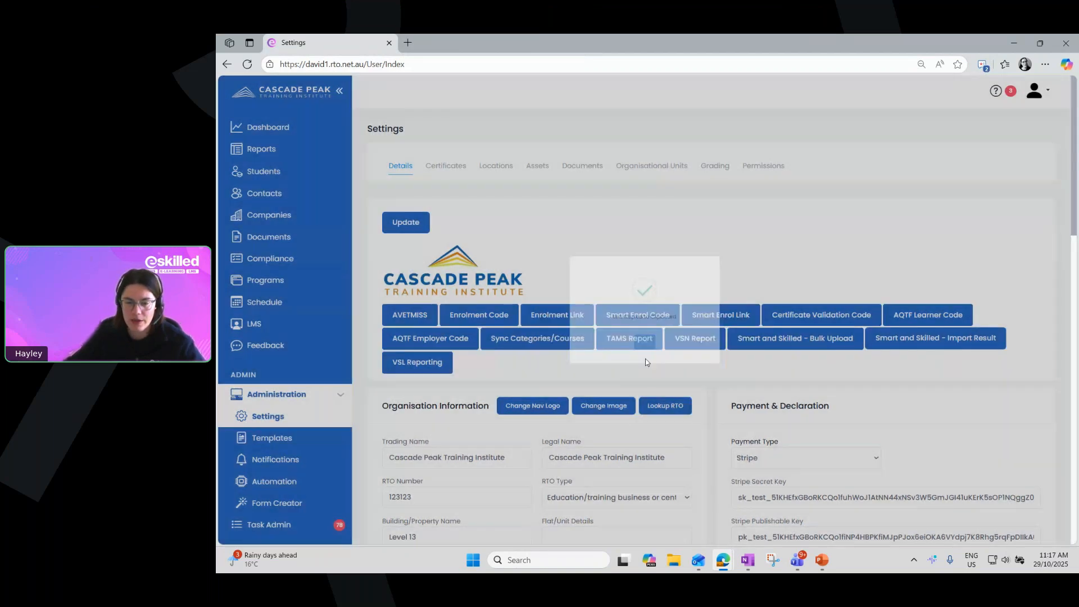
left_click(408, 43)
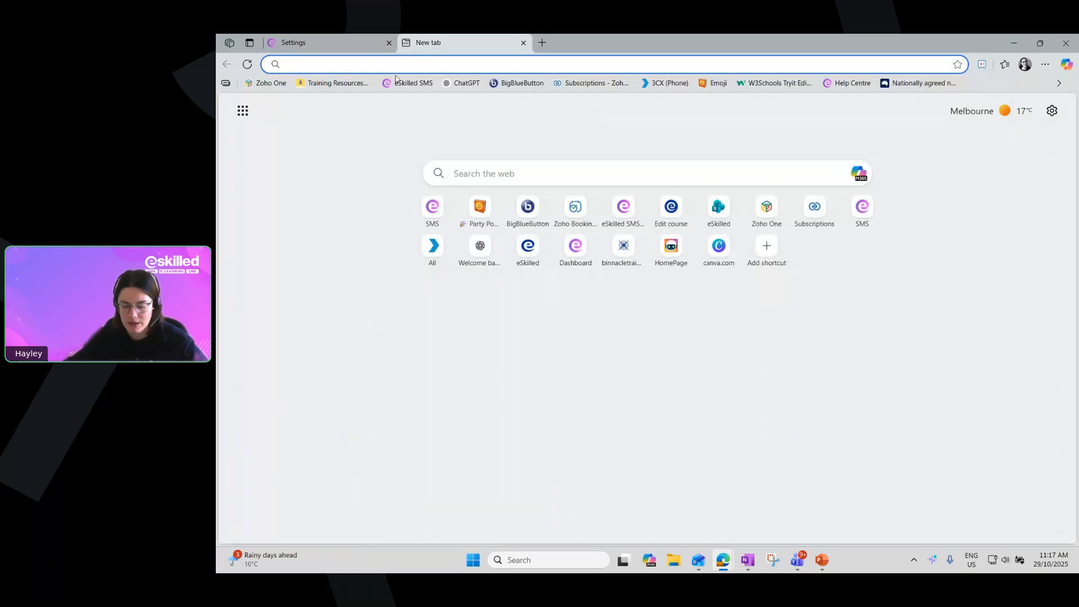
key("ctrl+v")
key("Return")
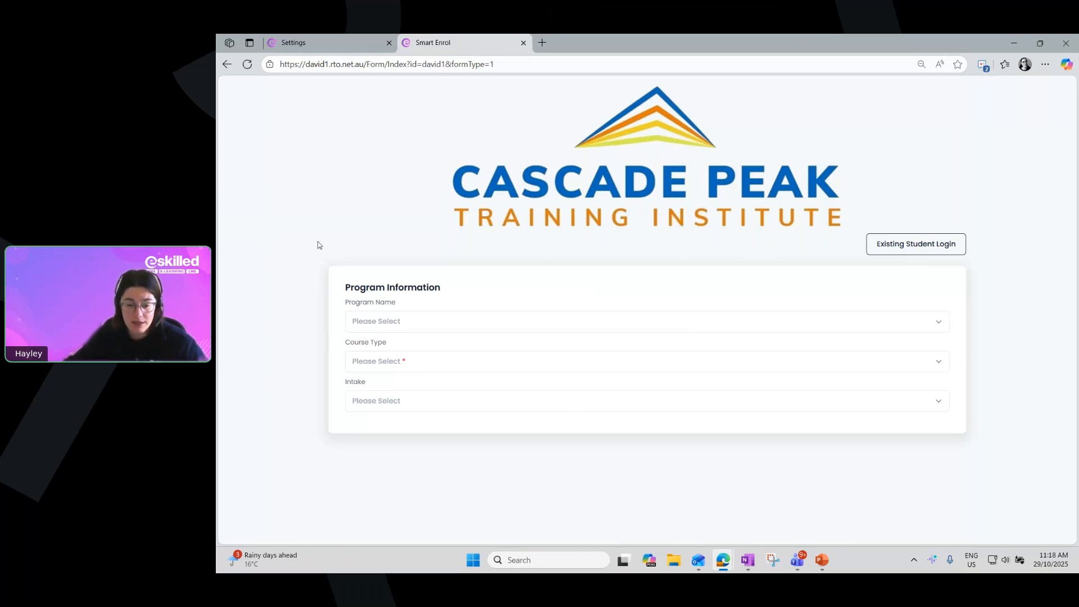
Examine the Program Name, Course Type and Intake options on the Smart Enrol page, and close its tab
left_click(423, 324)
scroll(416, 388, "down", 3)
scroll(413, 393, "down", 5)
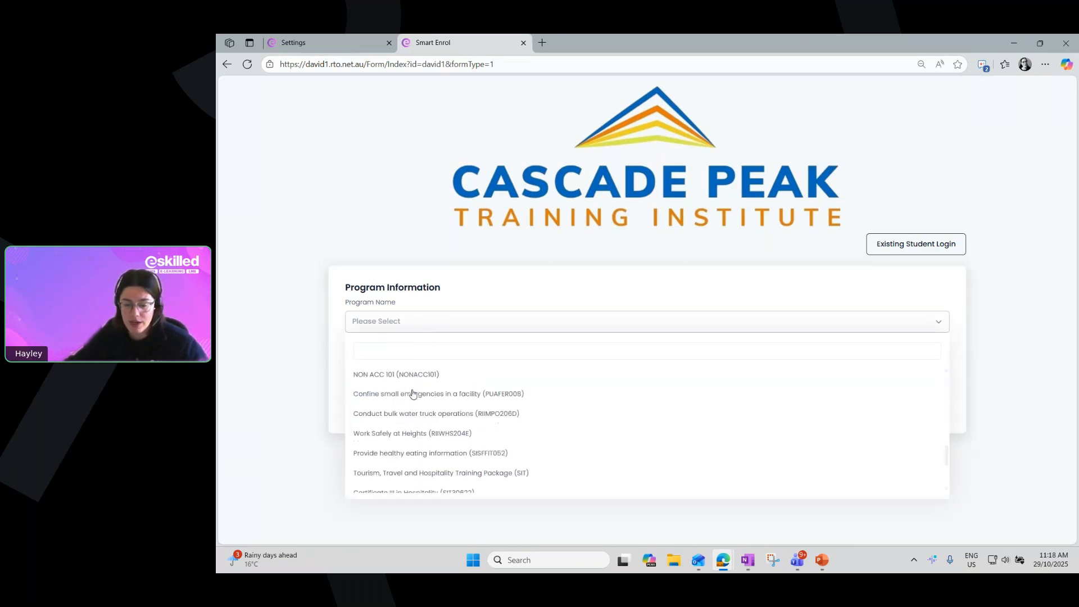
left_click(315, 335)
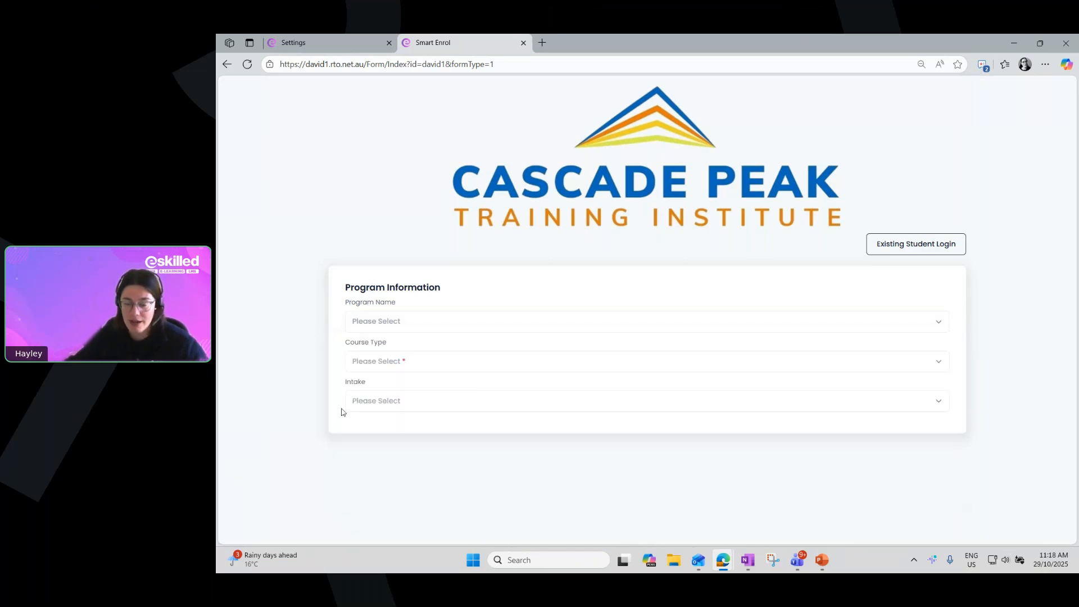
left_click(364, 369)
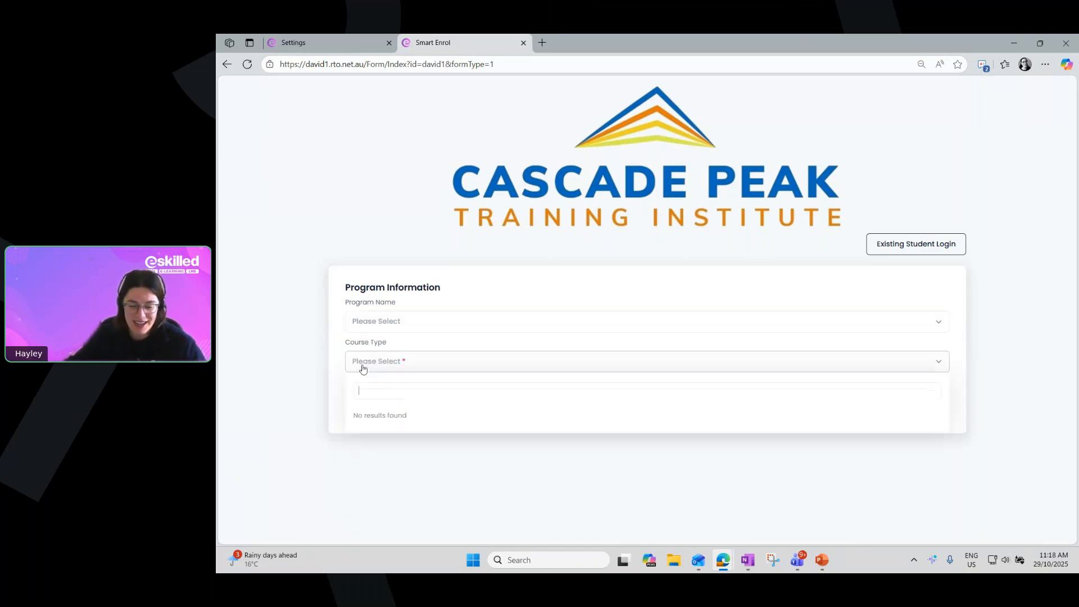
left_click(363, 368)
left_click(376, 410)
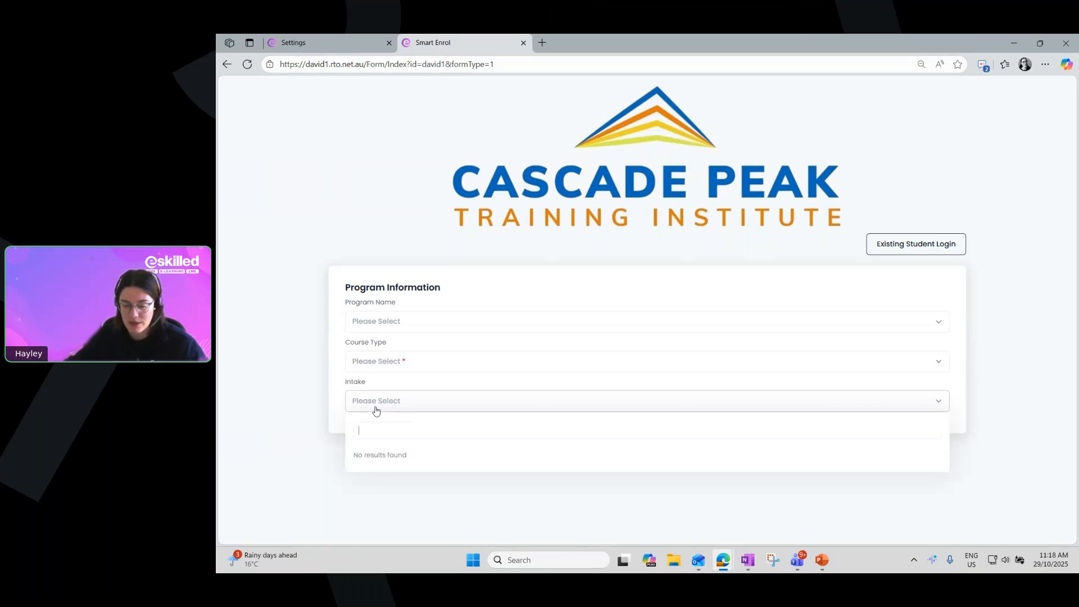
left_click(310, 372)
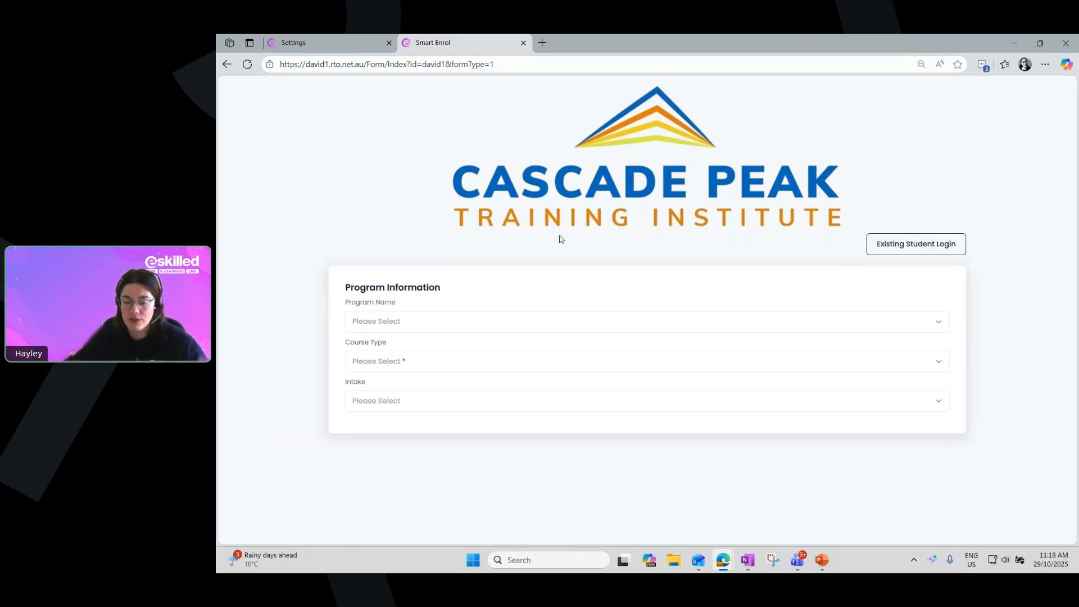
left_click(326, 43)
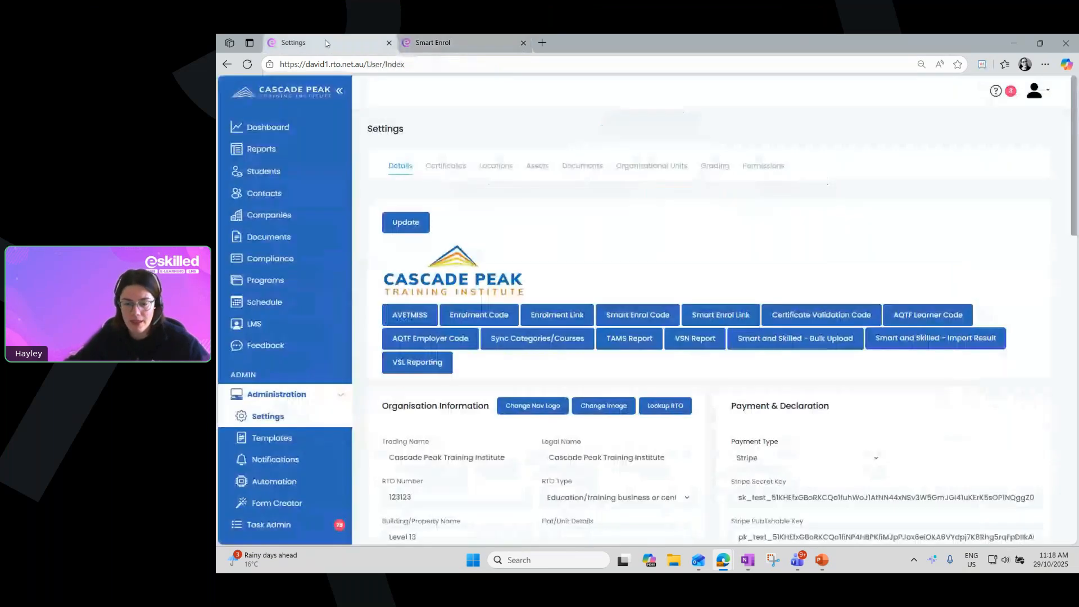
left_click(524, 43)
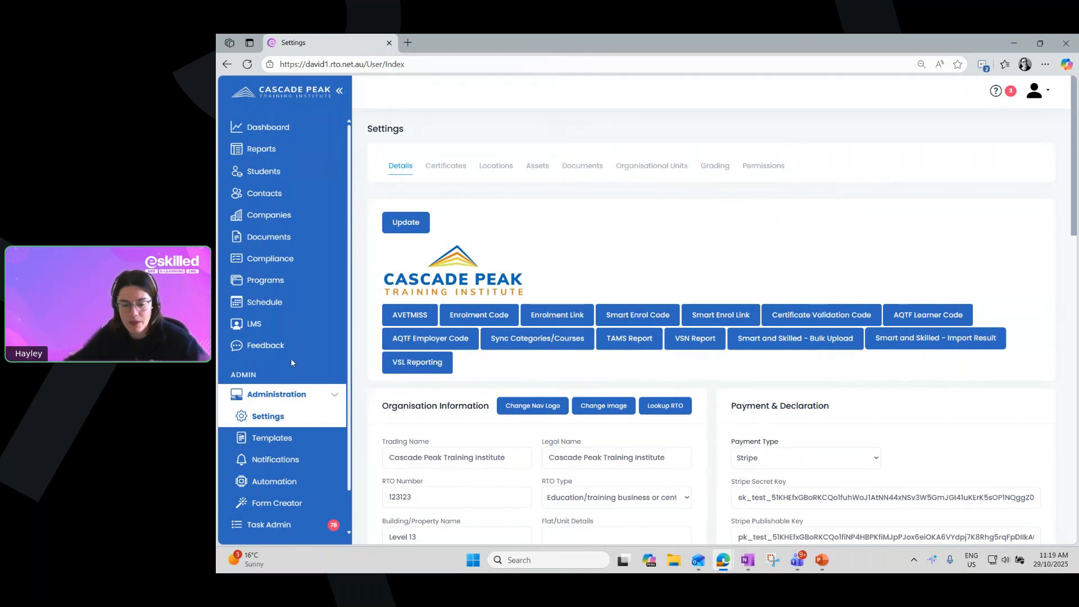
Go to the program instances and open the HLTAID009 CPR Training intake with ID 24452
left_click(266, 284)
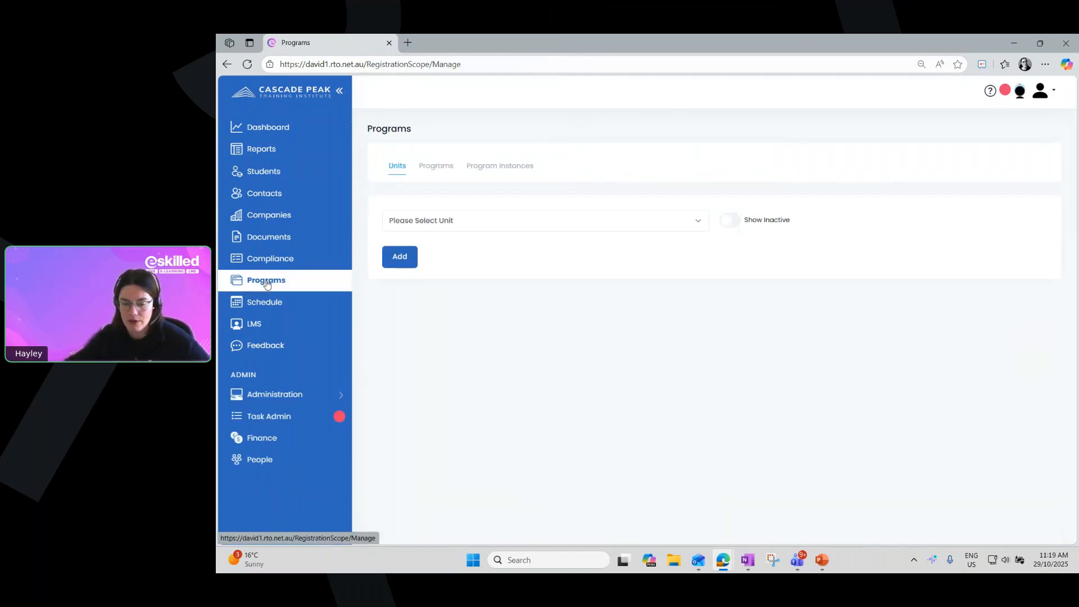
left_click(504, 163)
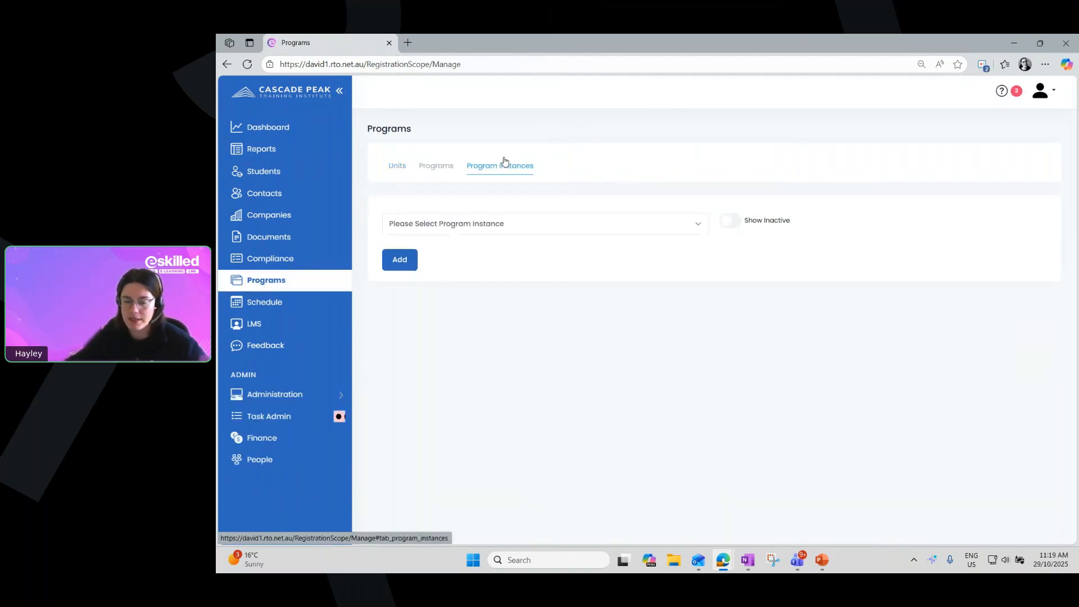
left_click(494, 223)
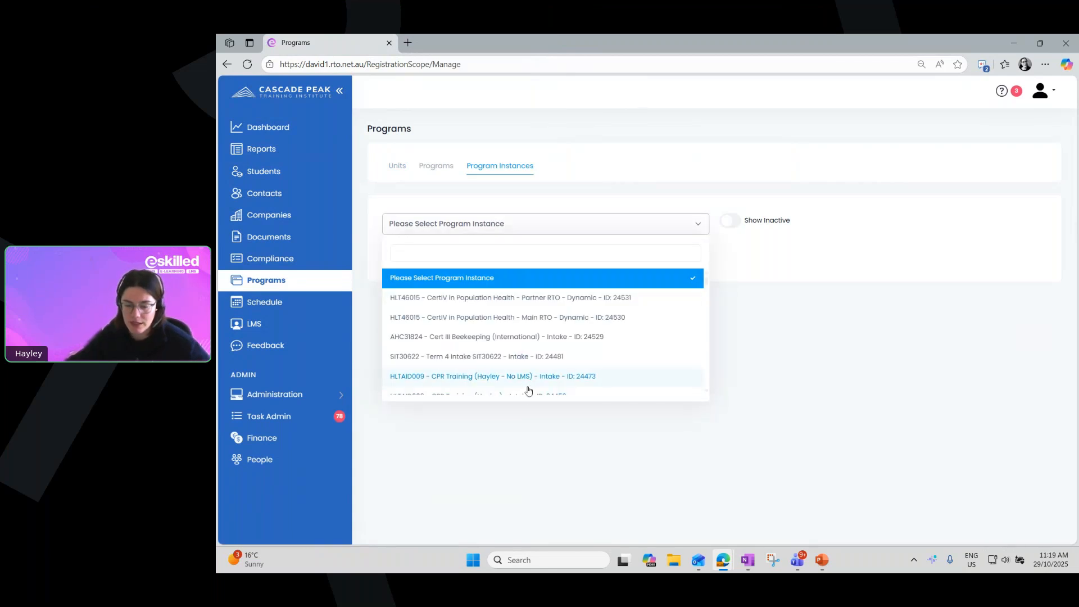
left_click(509, 338)
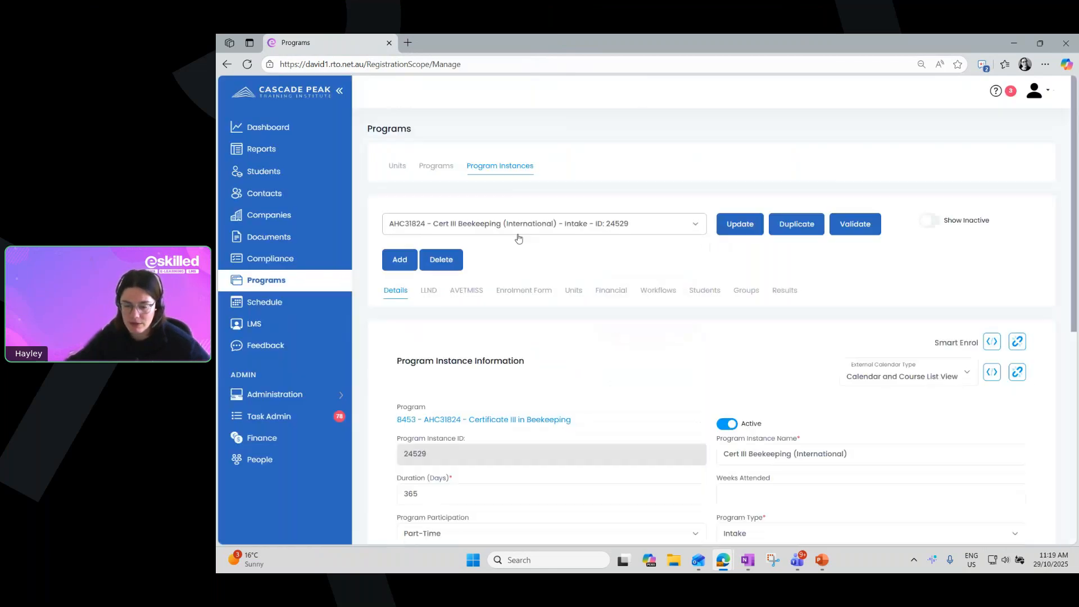
left_click(517, 230)
scroll(509, 320, "down", 1)
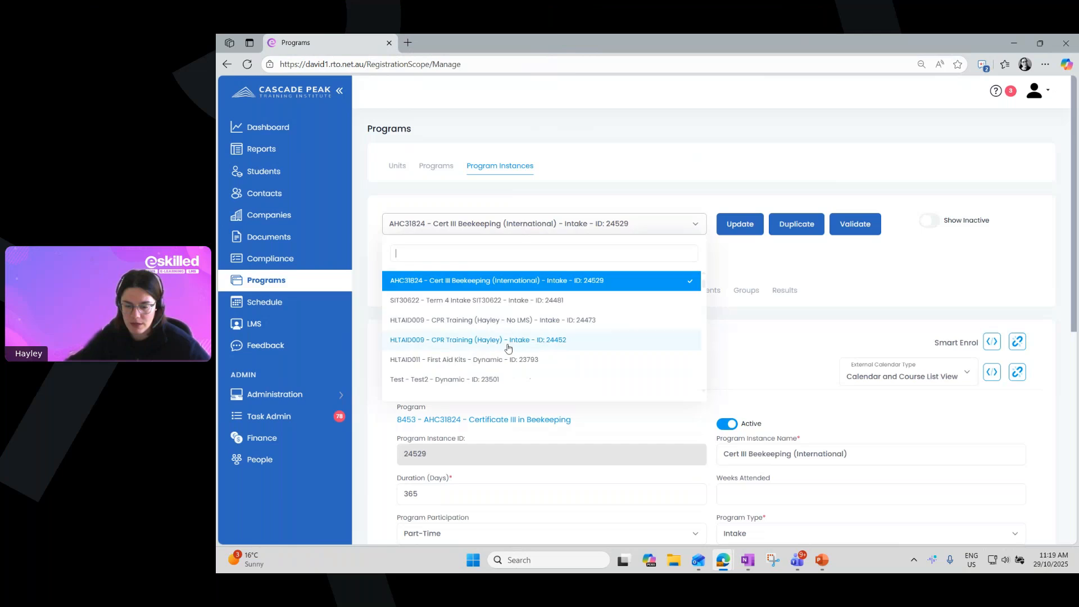
left_click(508, 340)
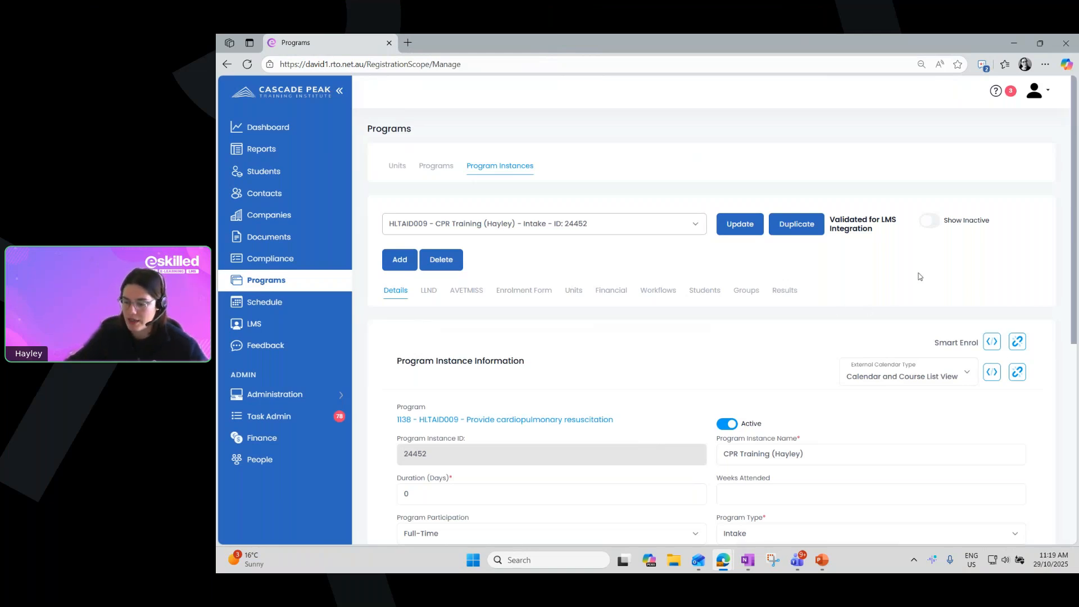
Copy the CPR Training instance's Smart Enrol iframe code, followed by its Smart Enrol link, to the clipboard
left_click(993, 342)
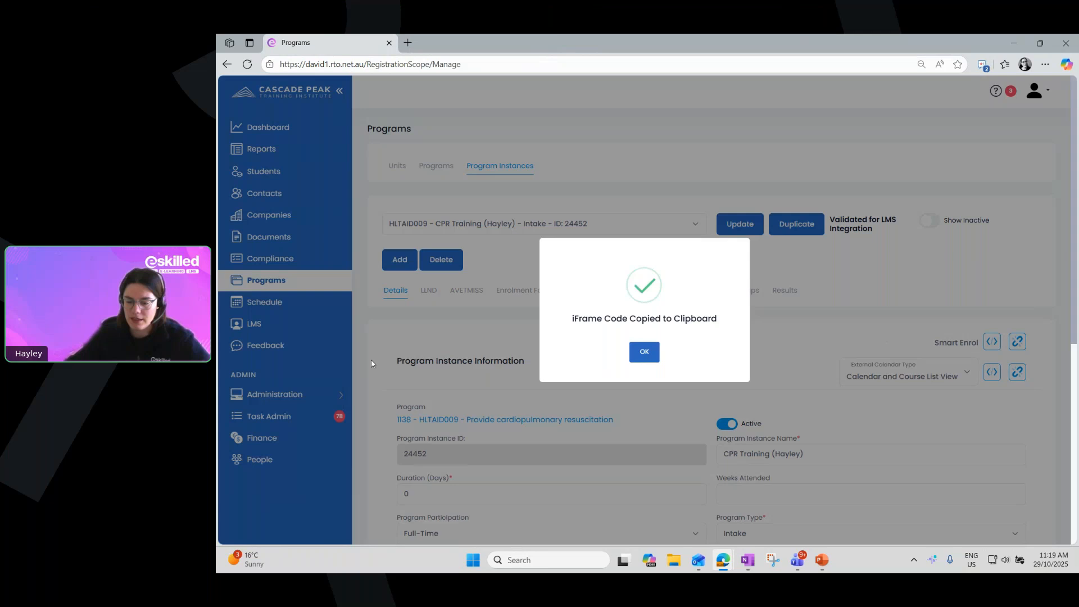
left_click(654, 354)
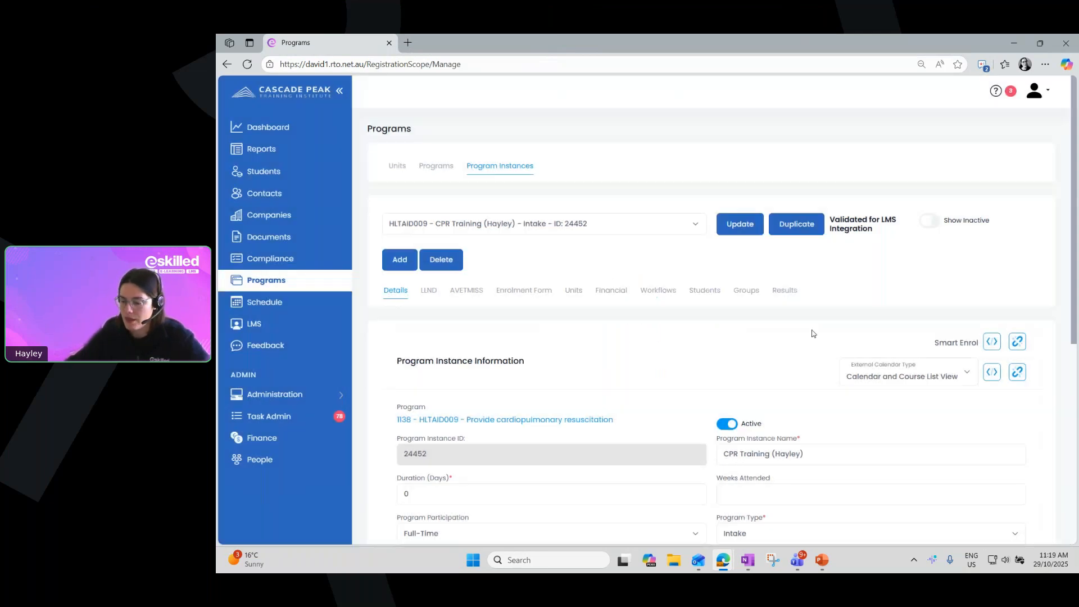
left_click(1019, 345)
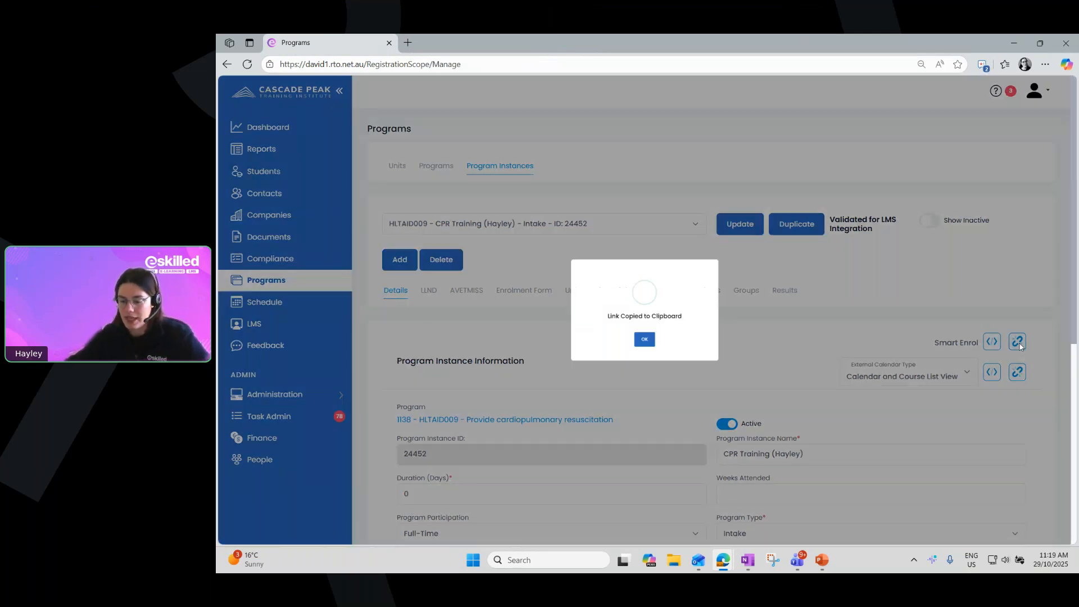
left_click(645, 351)
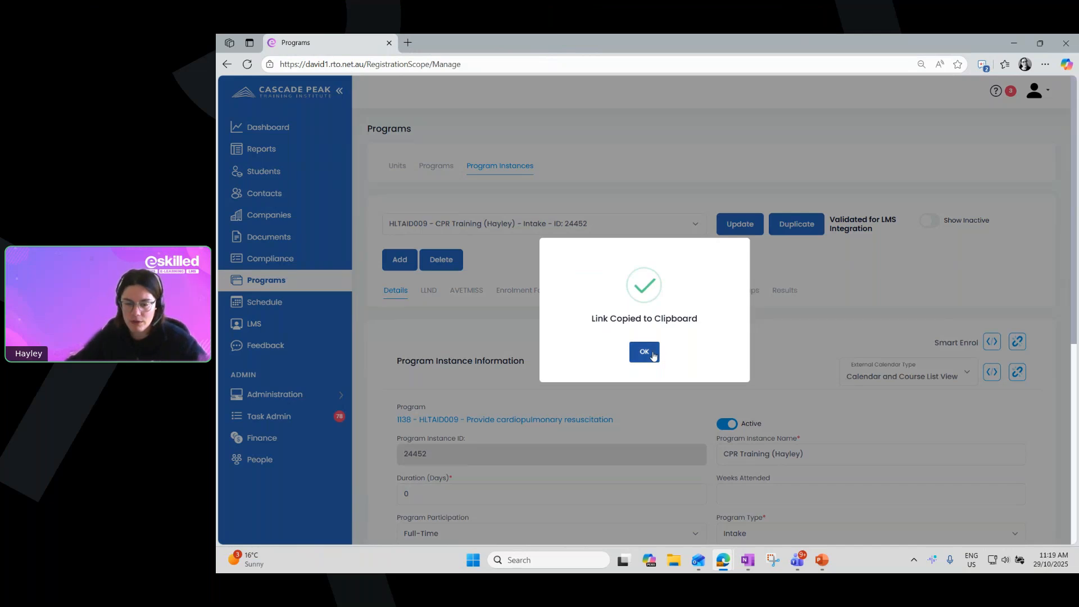
Load the copied CPR Training Smart Enrol link in a new browser tab and show the available intake dates
left_click(409, 42)
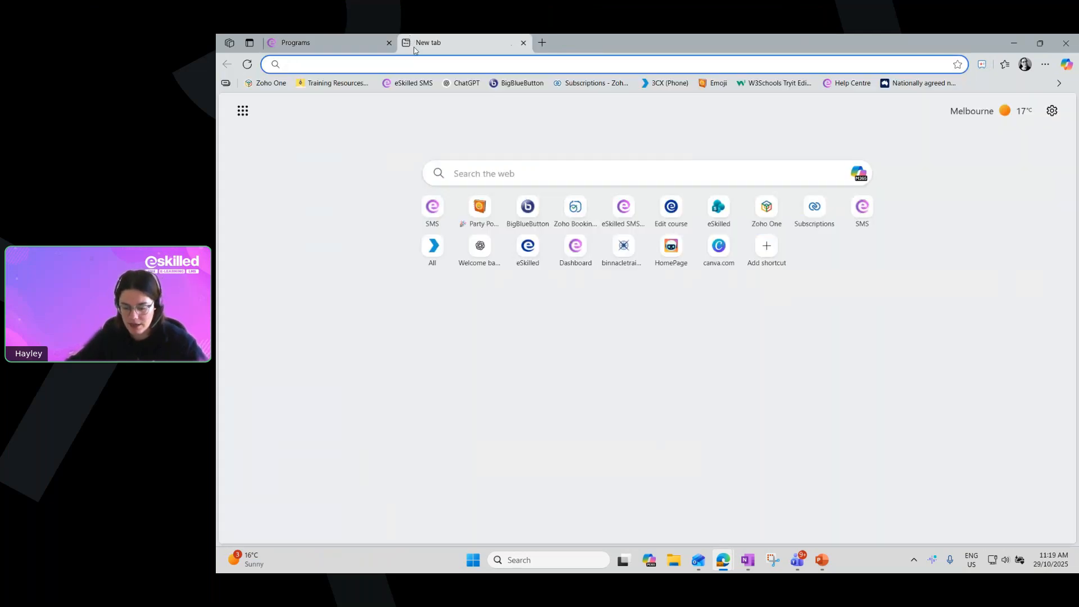
key("ctrl+v")
key("Return")
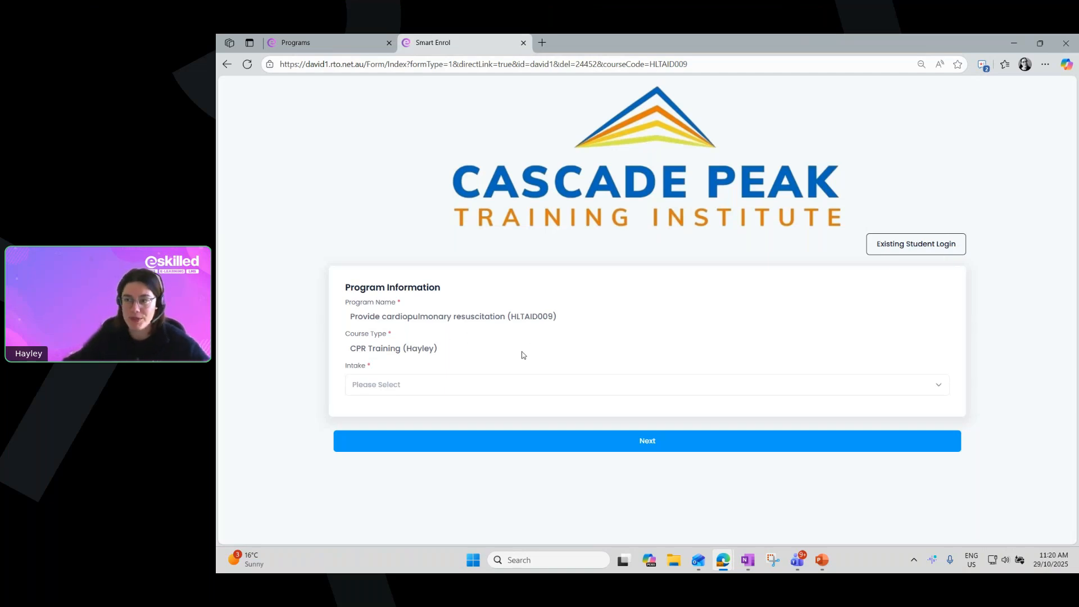
left_click(411, 385)
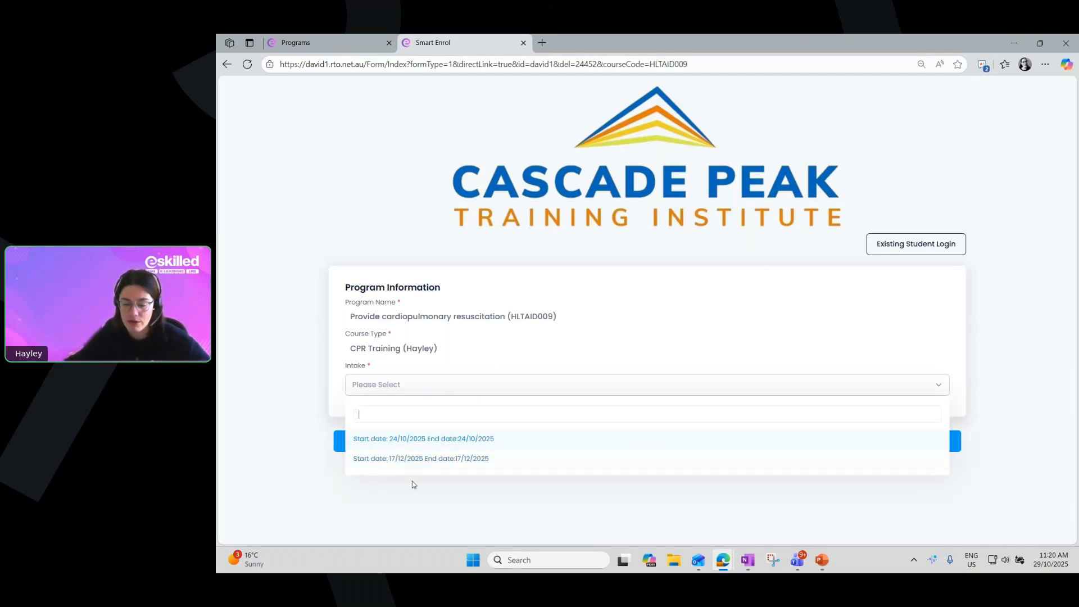
Return to the CPR Training program instance and open its CPR 17 Dec 2025 group from the groups list
left_click(294, 488)
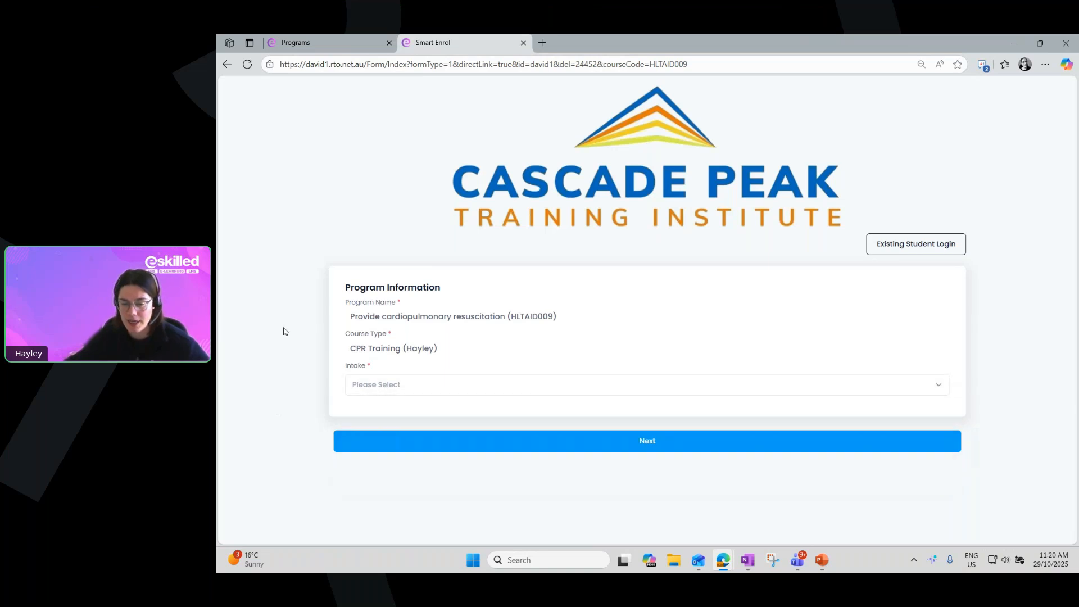
left_click(346, 49)
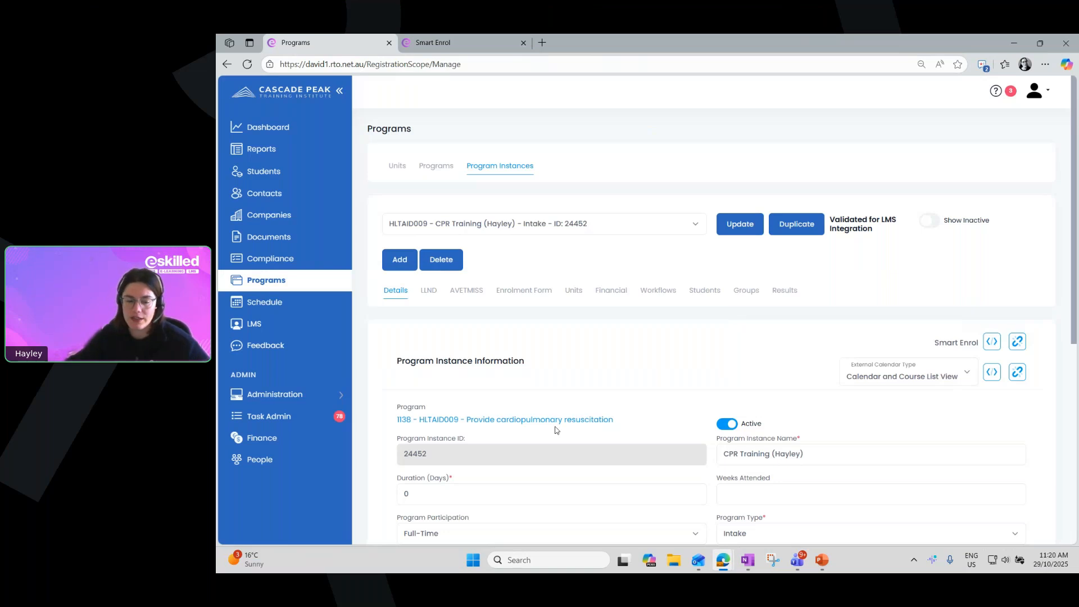
left_click(746, 291)
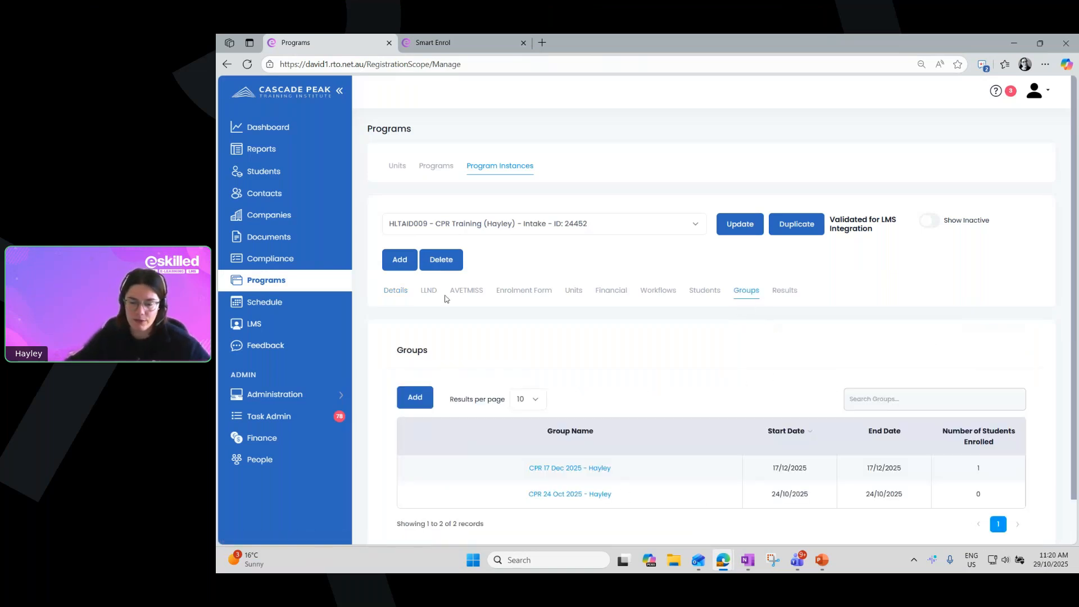
scroll(734, 306, "down", 1)
scroll(734, 306, "up", 1)
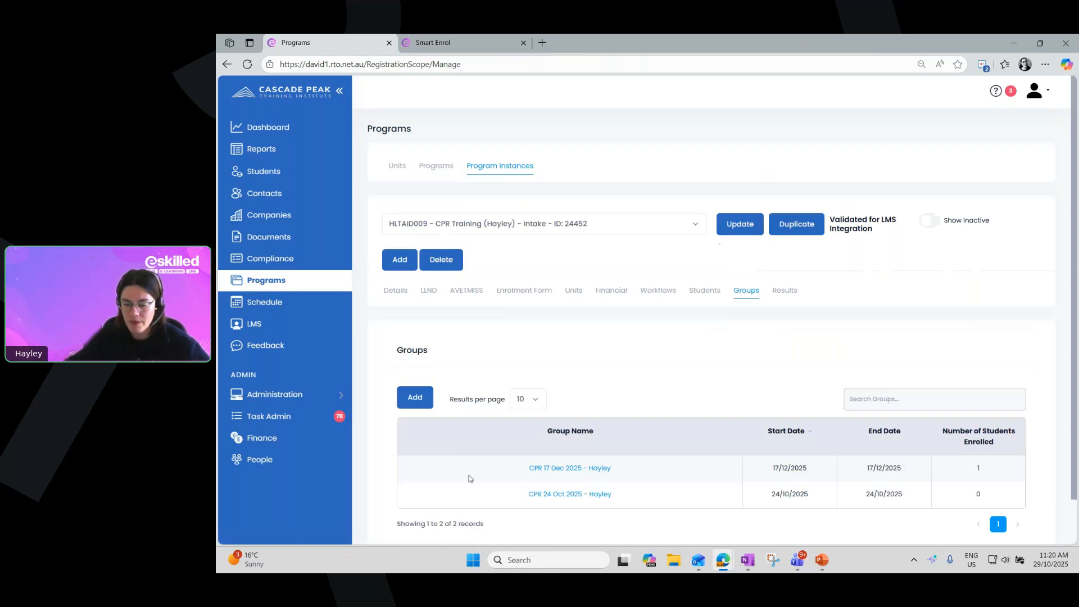
left_click(555, 471)
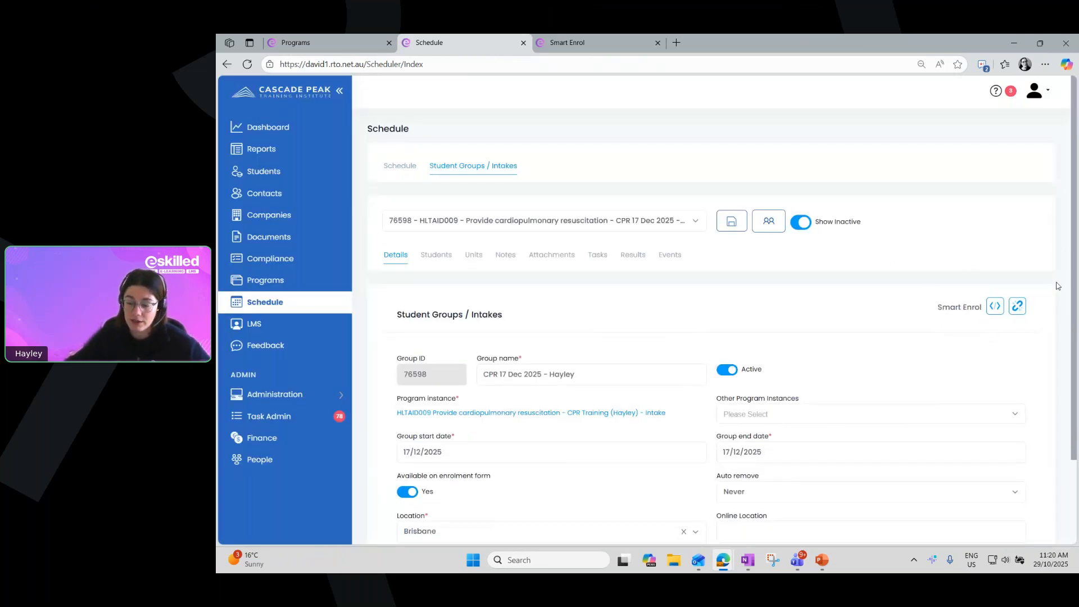
Copy the CPR 17 Dec 2025 group's Smart Enrol link and load it in a new tab, replacing the earlier Smart Enrol tab
left_click(1016, 308)
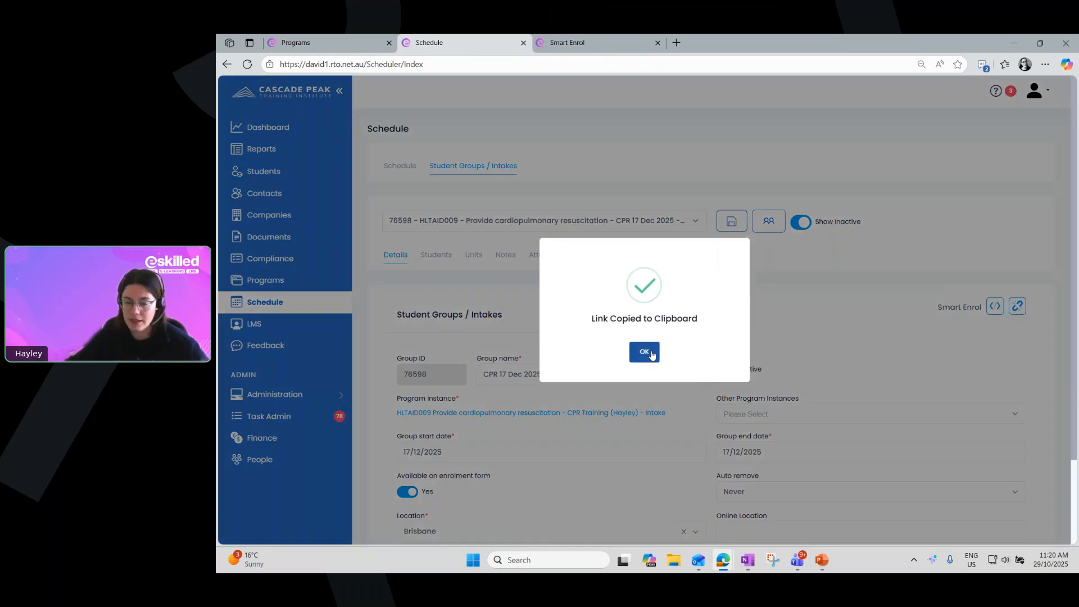
left_click(644, 352)
left_click(658, 43)
left_click(542, 43)
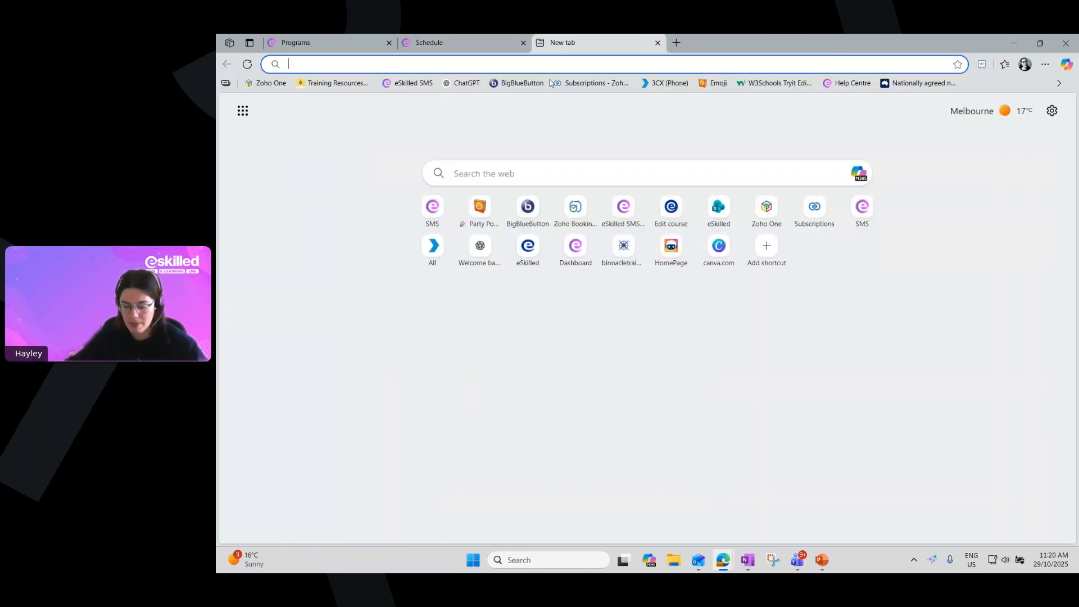
key("ctrl+v")
key("Return")
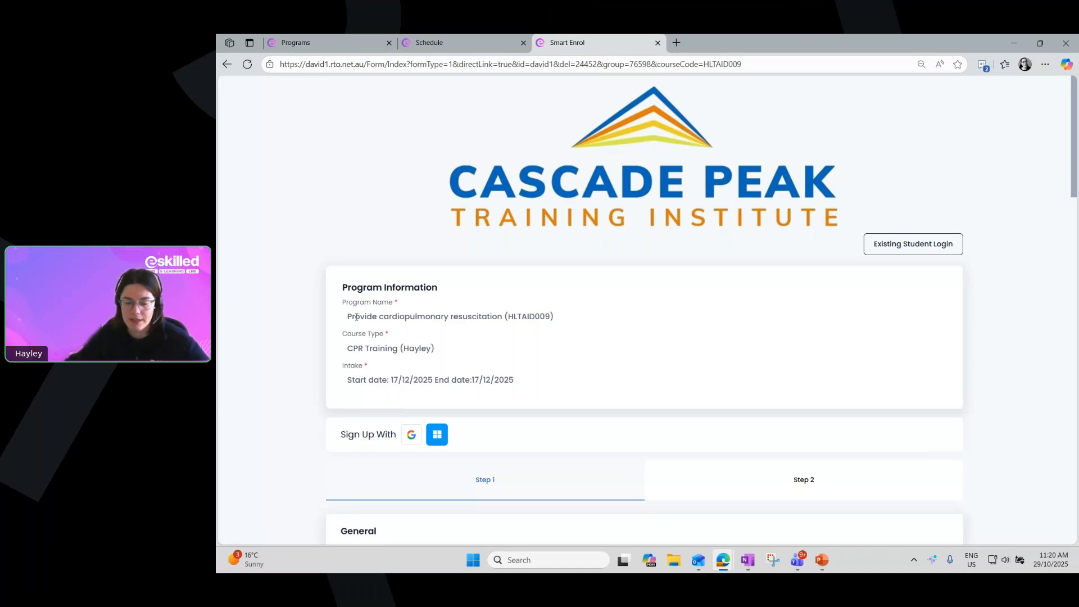
Examine the group's enrolment form from Program Information through to the Employment section, and close its tab
scroll(339, 296, "down", 3)
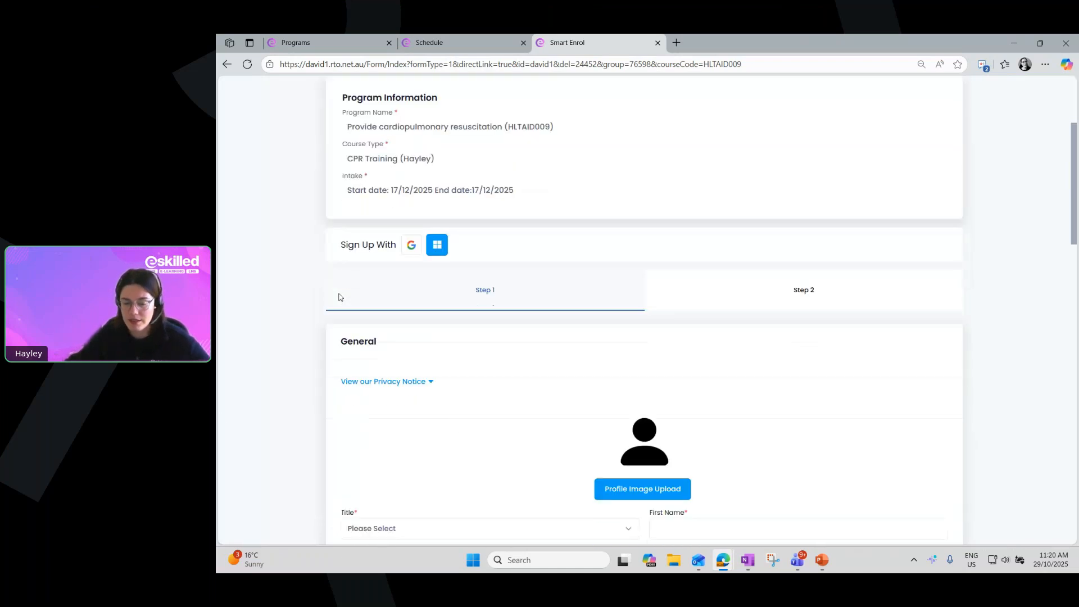
scroll(339, 297, "down", 2)
scroll(339, 297, "down", 4)
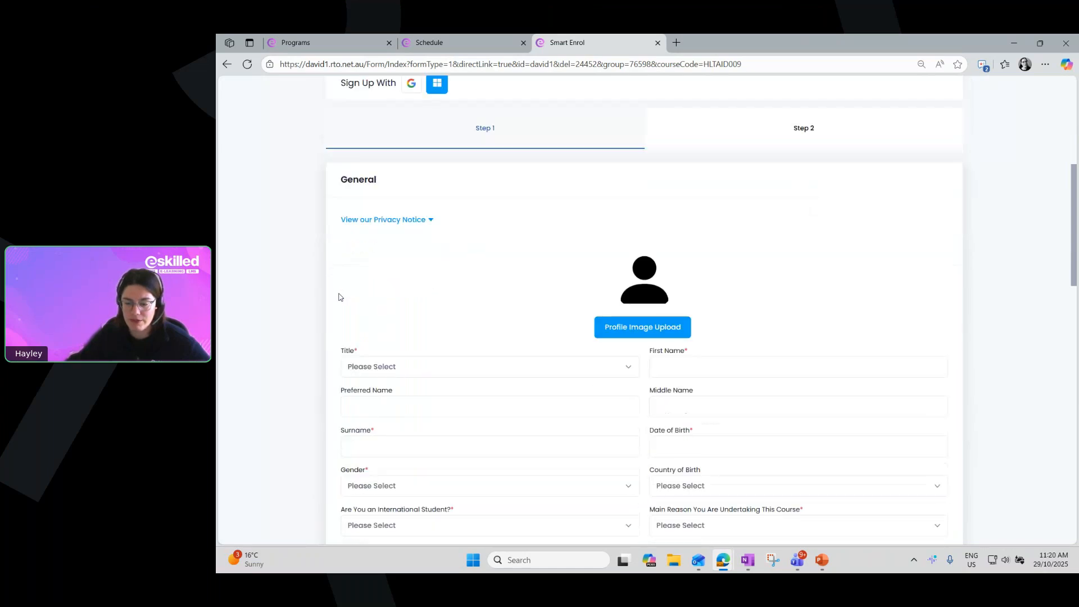
scroll(339, 297, "down", 2)
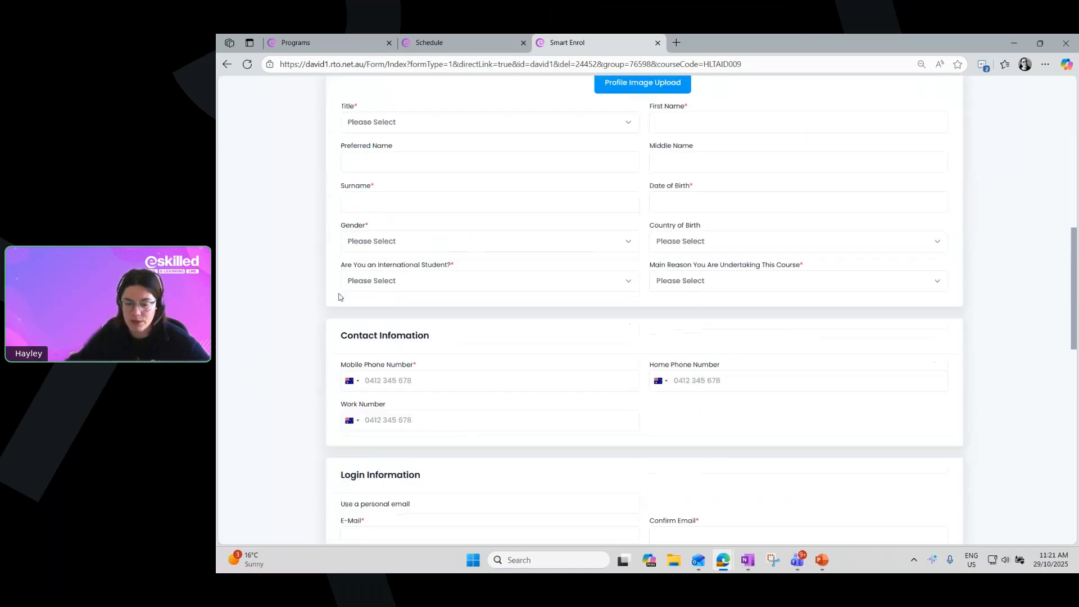
scroll(340, 297, "down", 2)
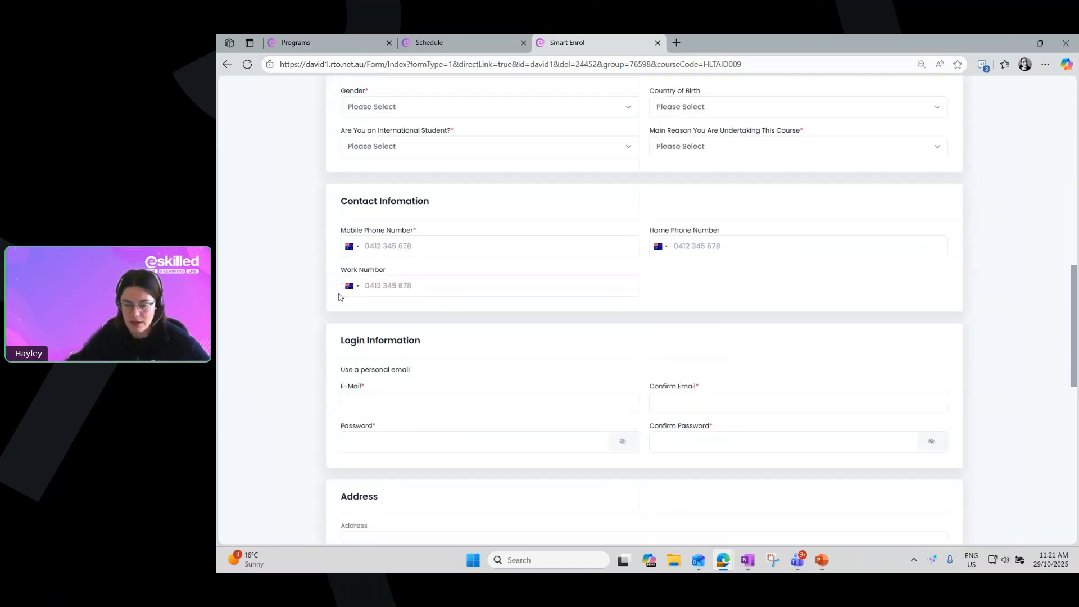
scroll(299, 310, "down", 4)
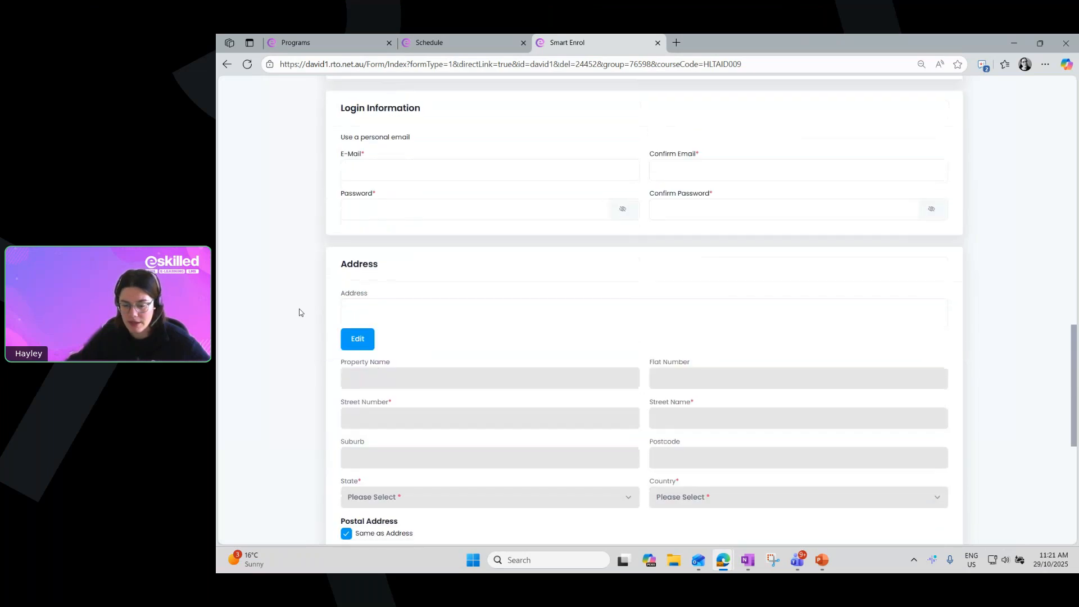
scroll(299, 312, "down", 4)
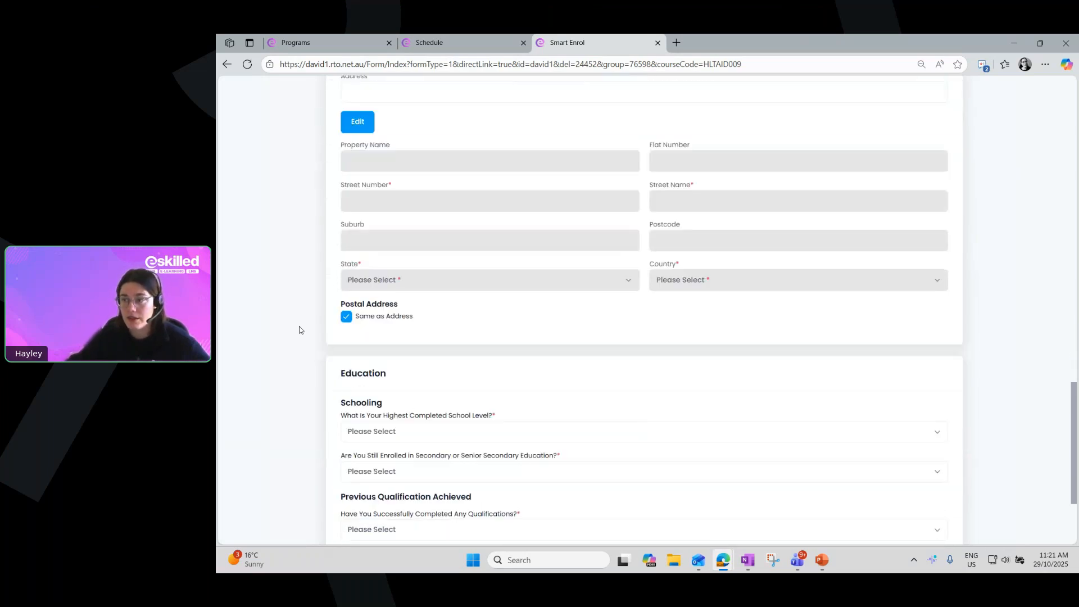
scroll(299, 330, "down", 2)
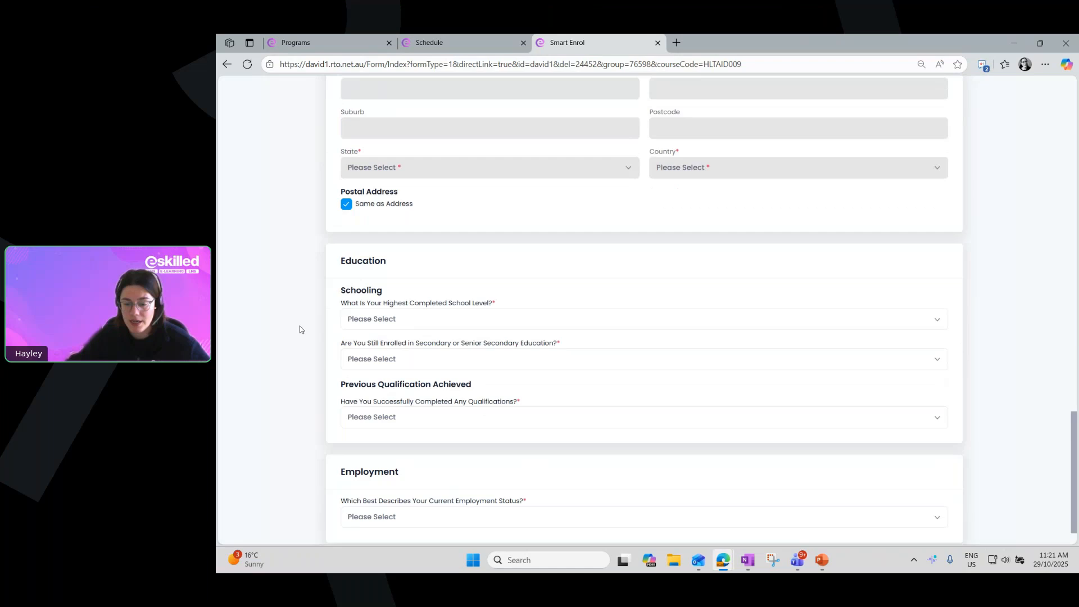
scroll(301, 330, "down", 1)
scroll(301, 328, "down", 1)
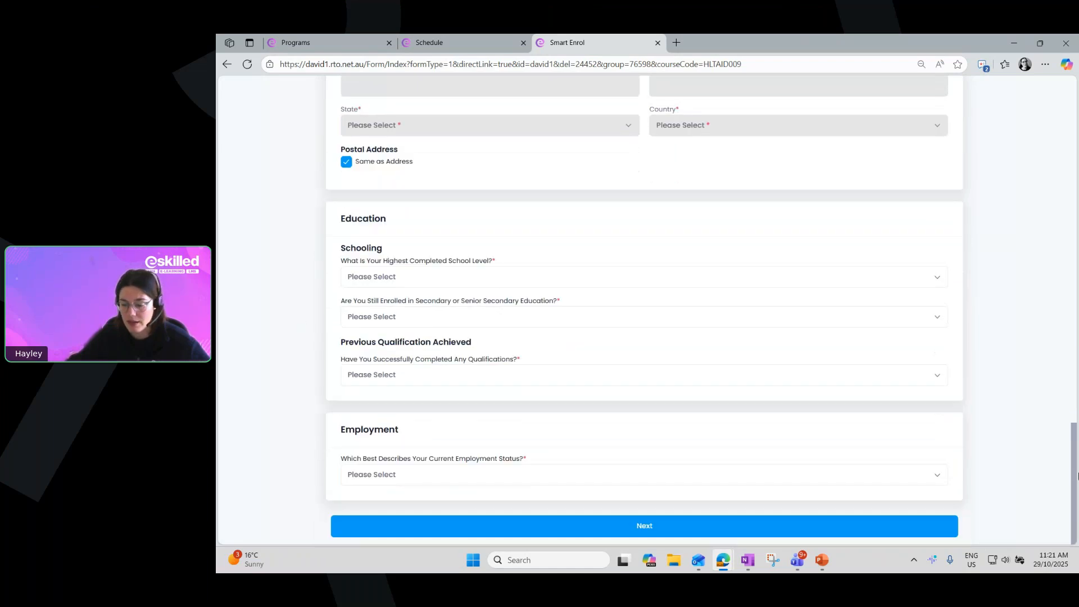
left_click_drag(1076, 468, 1035, 111)
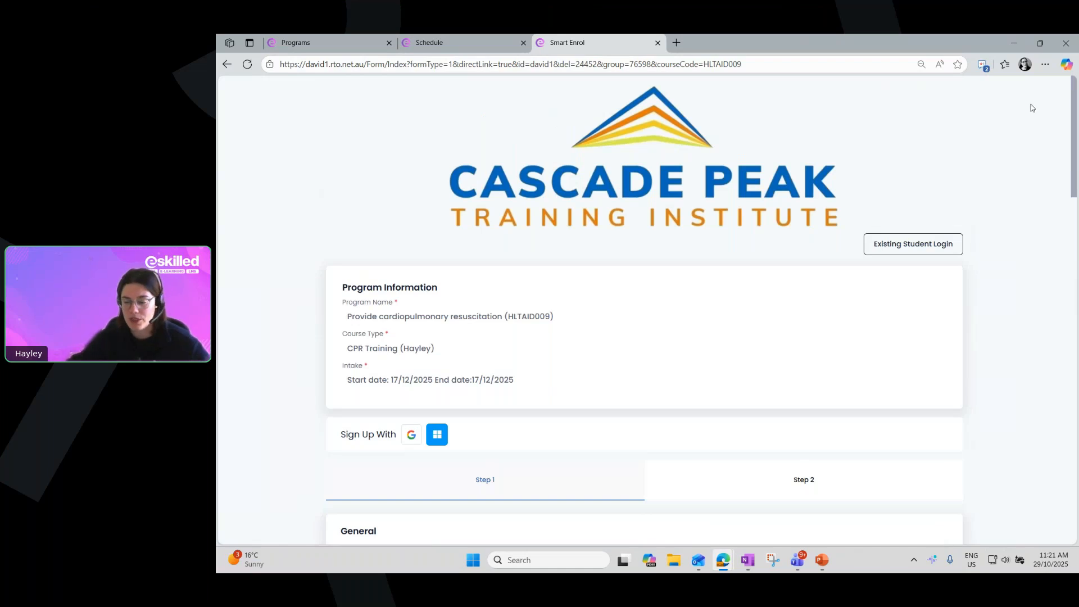
left_click(657, 44)
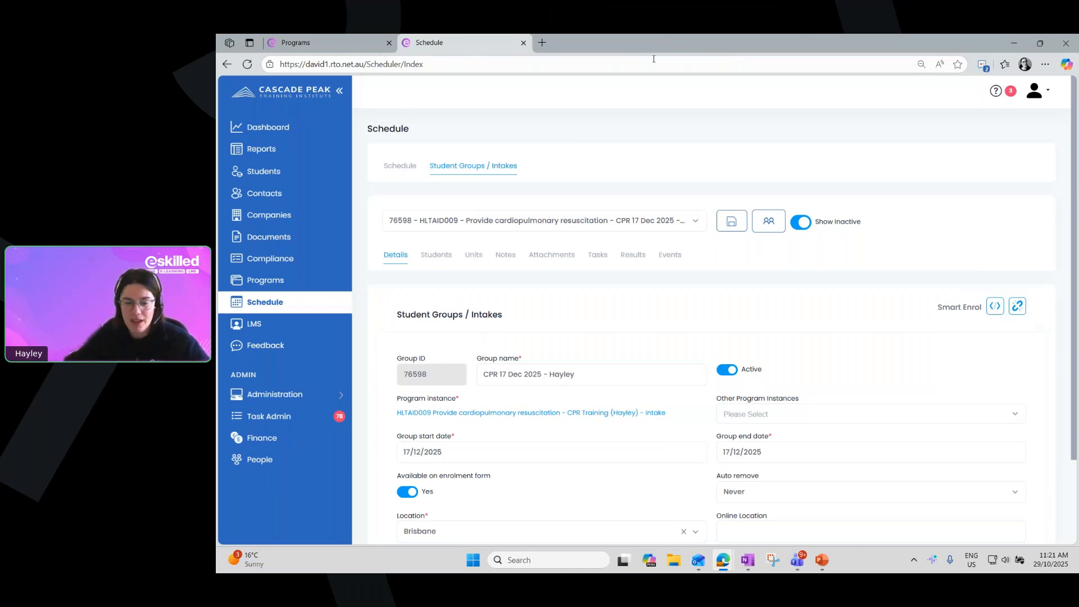
Go to the companies and open the Red Crunchy Apples record by searching for "red"
left_click(257, 218)
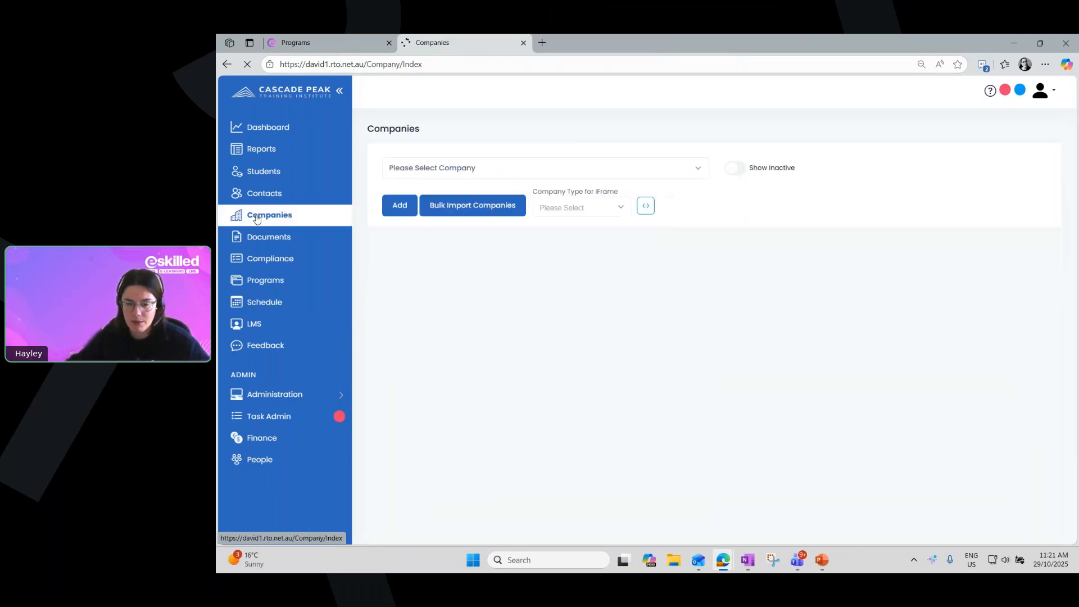
left_click(422, 169)
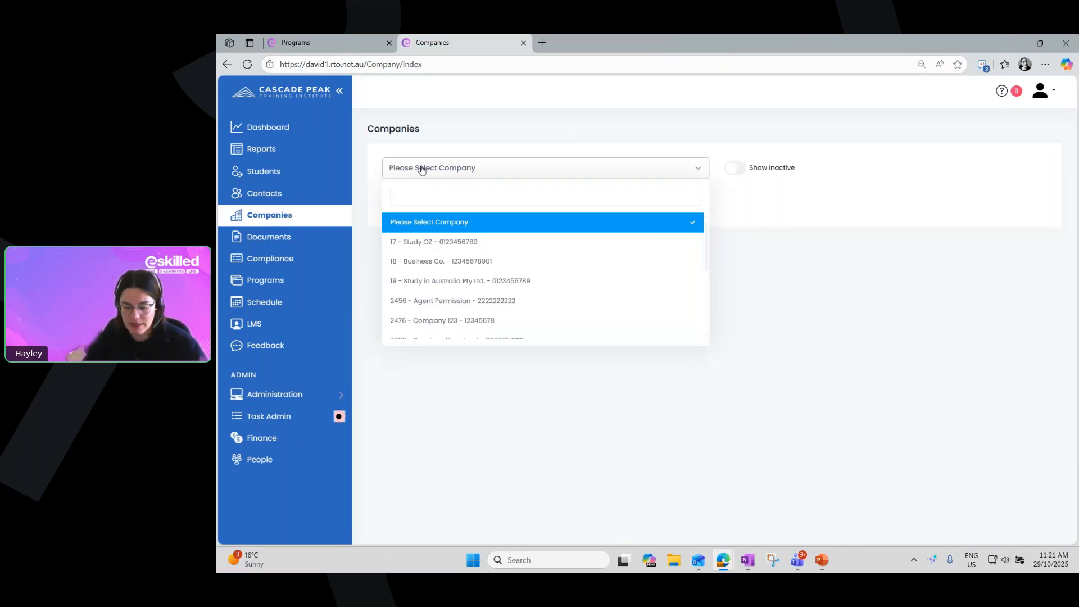
type("red")
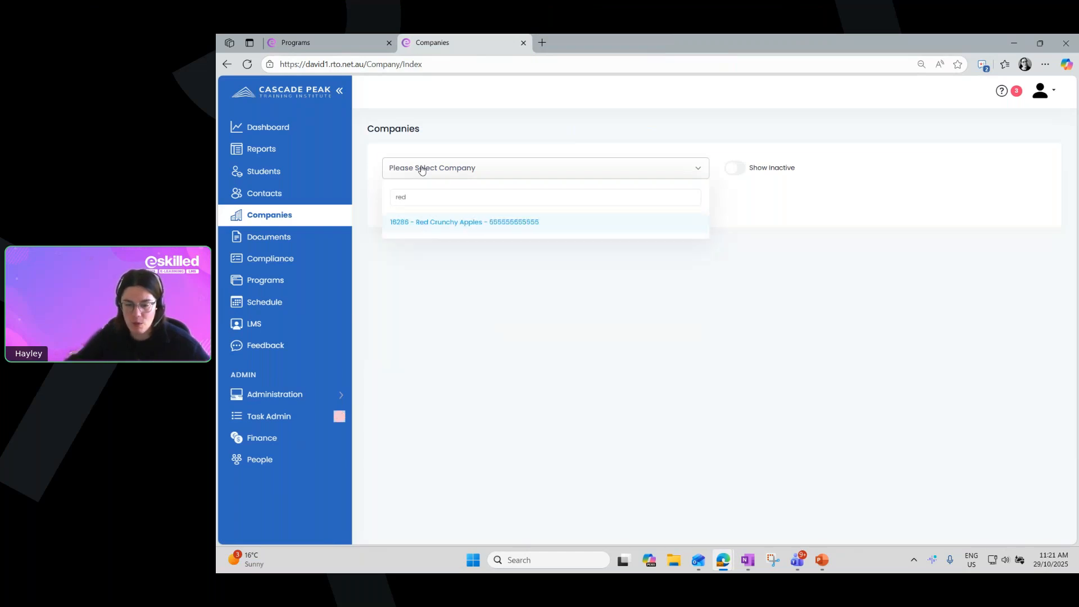
left_click(546, 221)
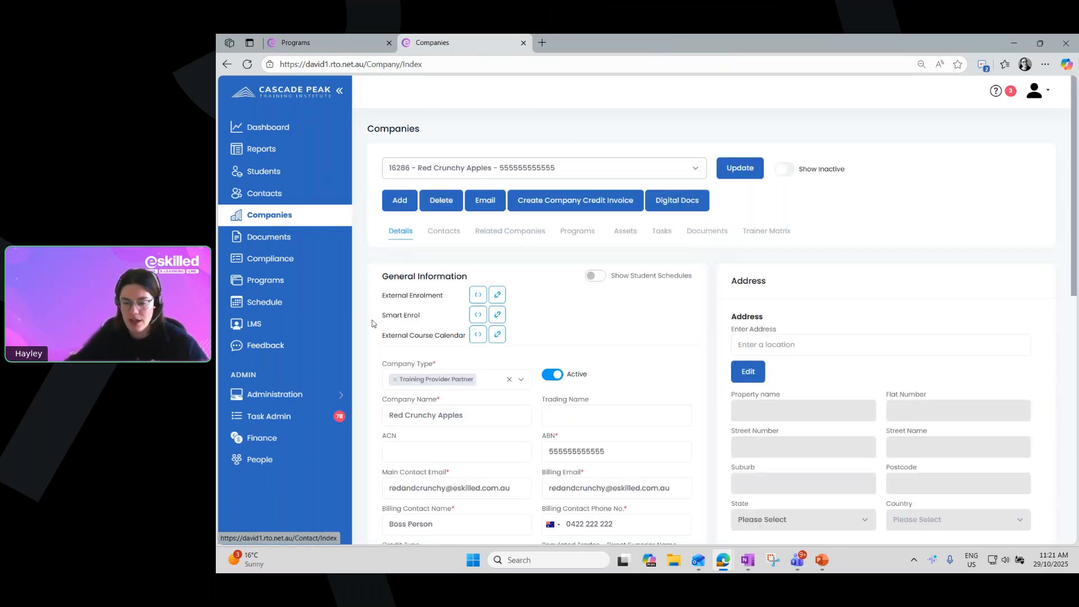
Copy the Red Crunchy Apples Smart Enrol link, and preview it in a new browser tab before closing that tab
left_click_drag(380, 321, 433, 326)
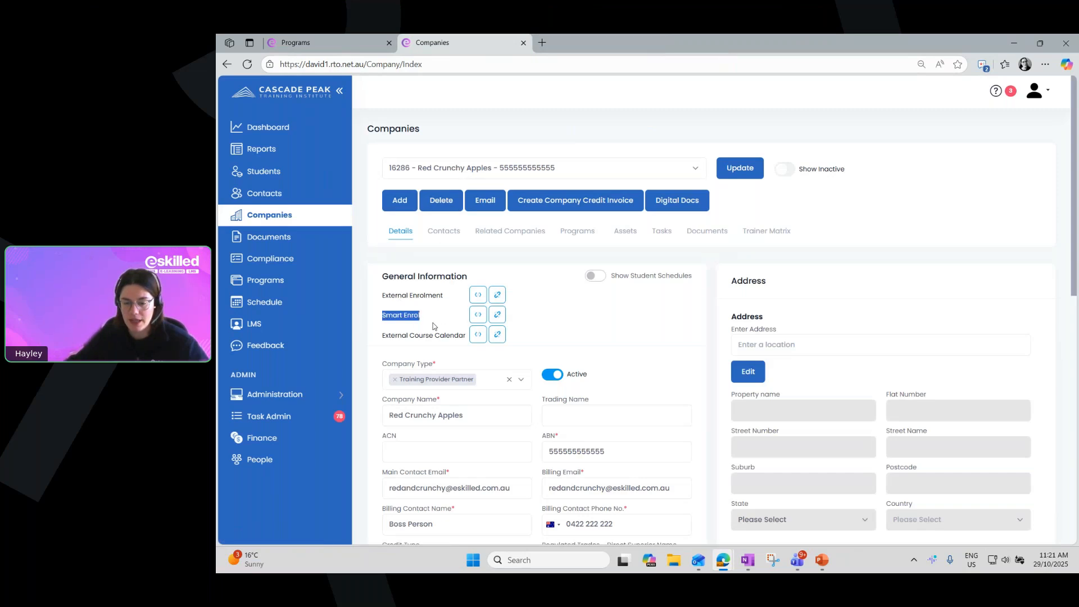
left_click(533, 338)
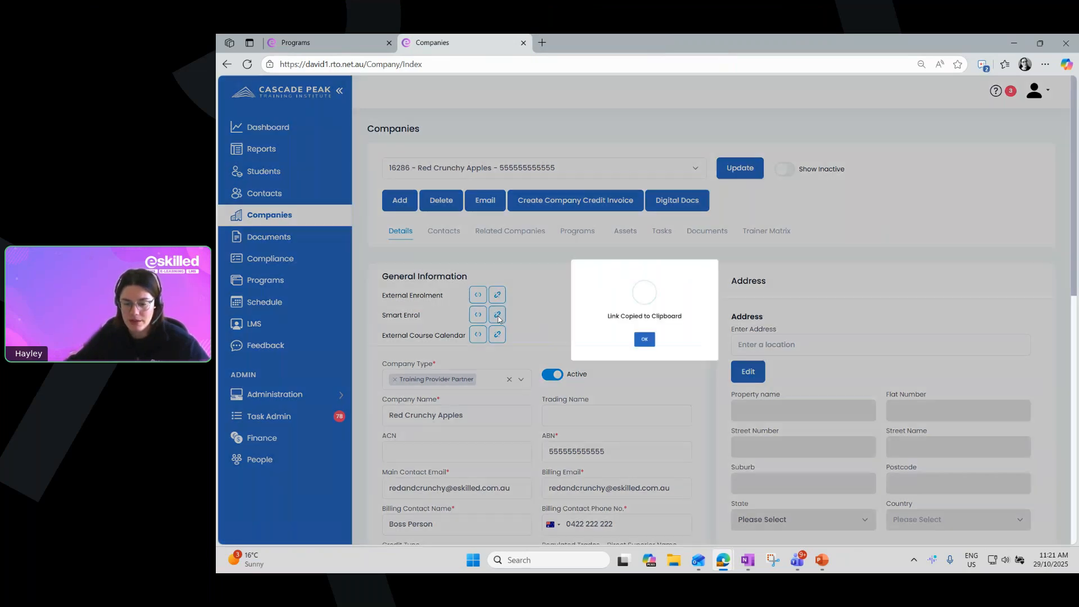
left_click(497, 316)
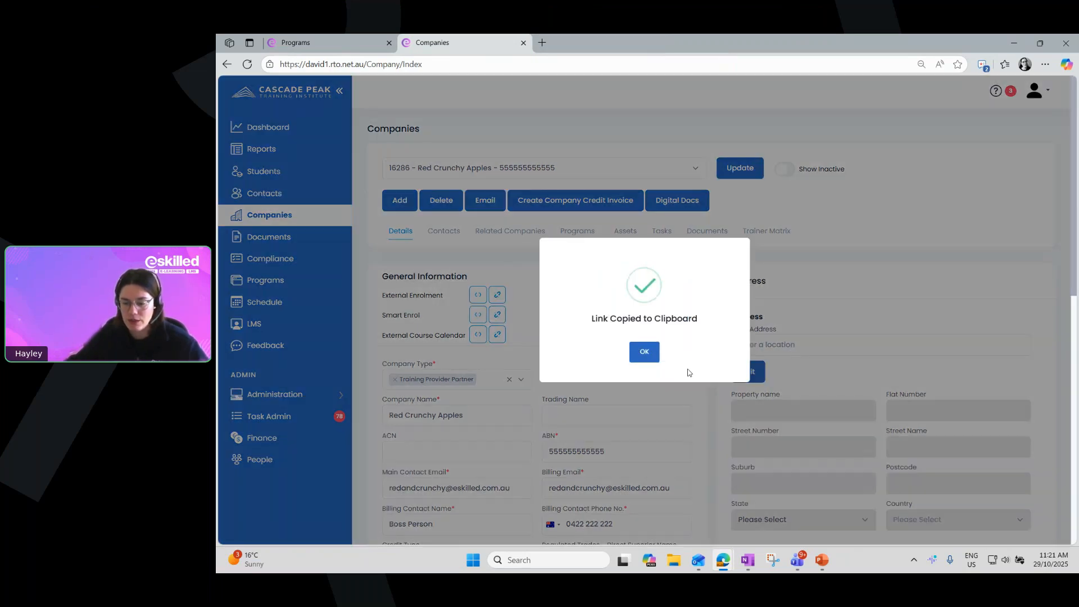
left_click(645, 353)
key("ctrl+t")
key("ctrl+v")
key("Return")
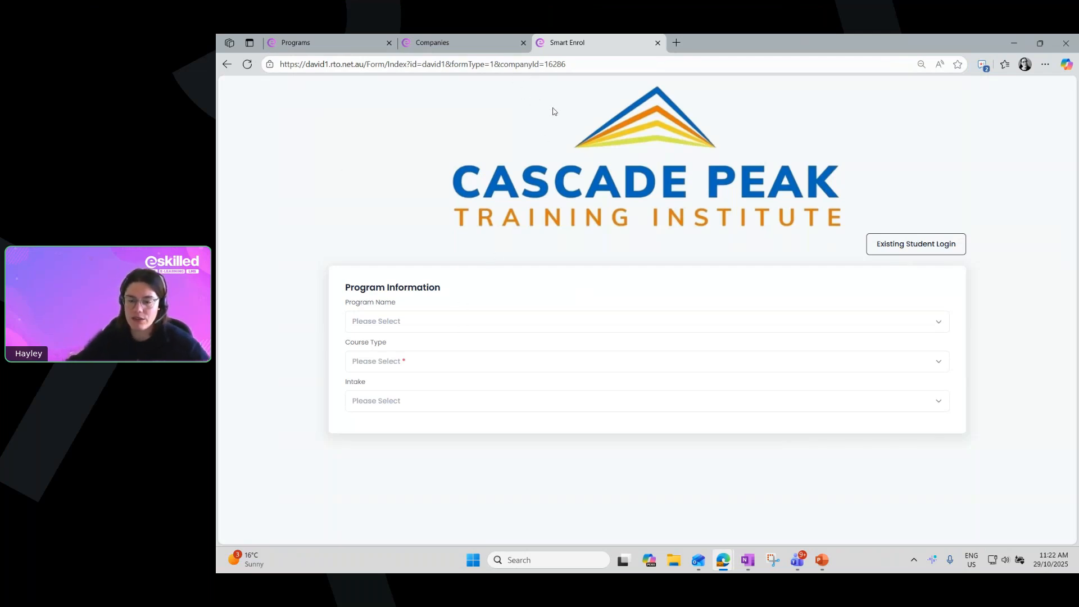
left_click(657, 42)
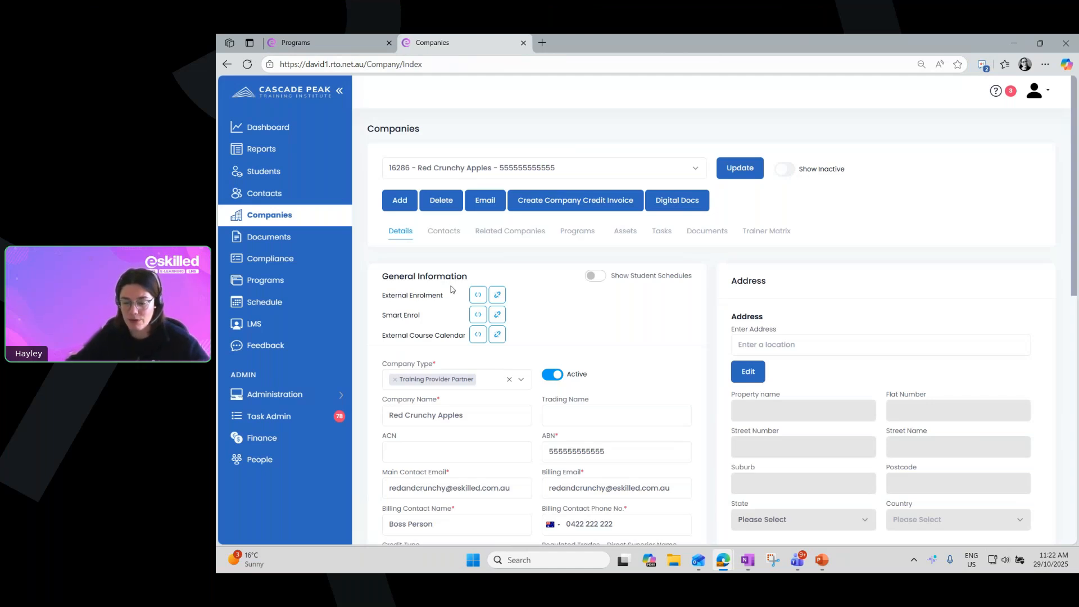
Examine the Show All Programs on Enrolment Form setting in the company's permissions
scroll(715, 346, "down", 6)
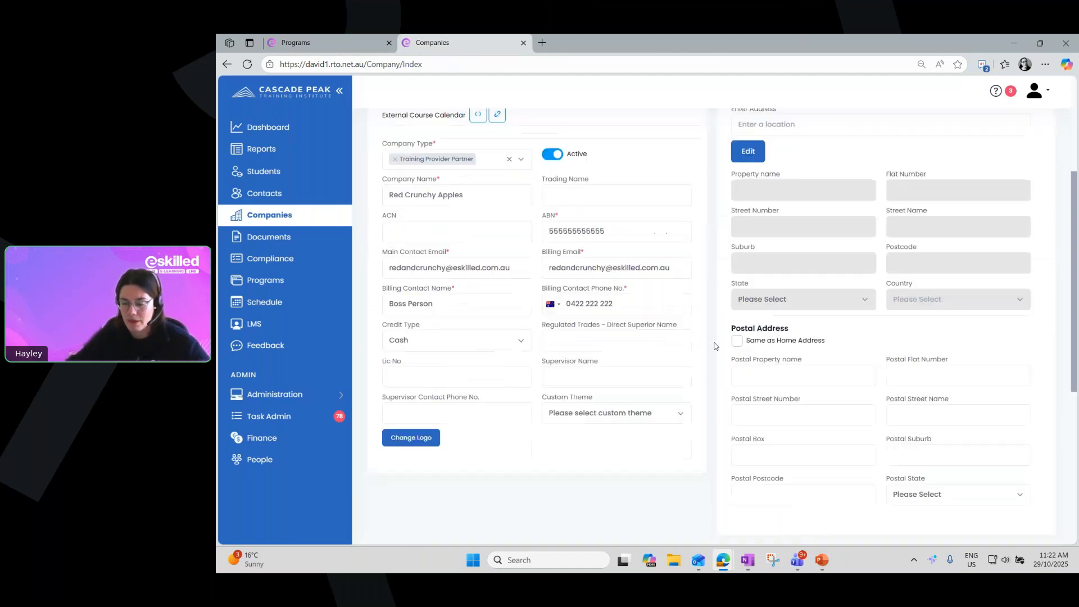
scroll(725, 338, "down", 3)
left_click_drag(737, 319, 858, 319)
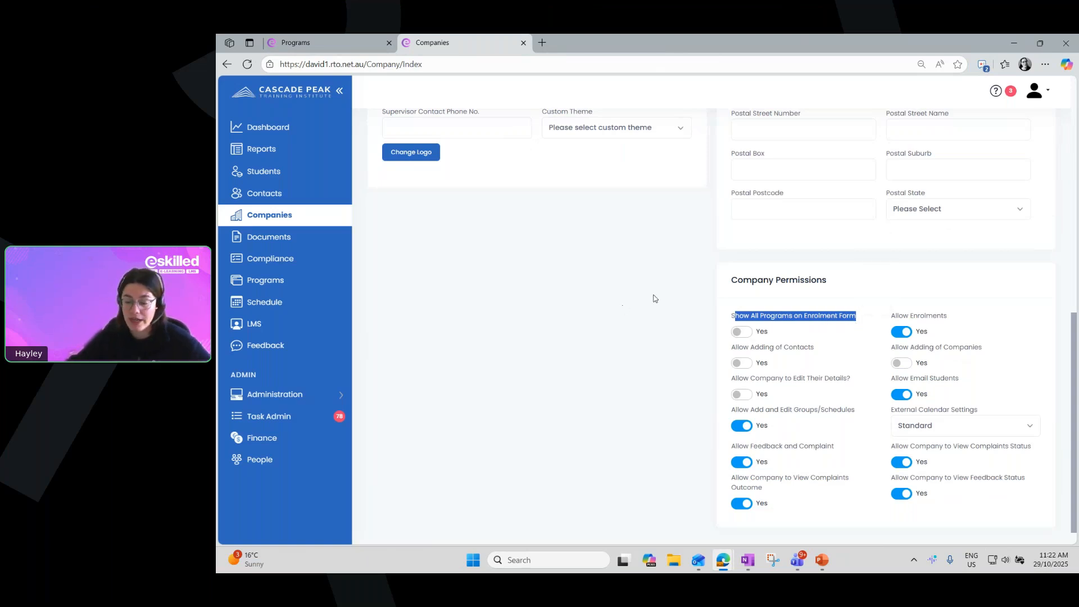
scroll(730, 304, "up", 10)
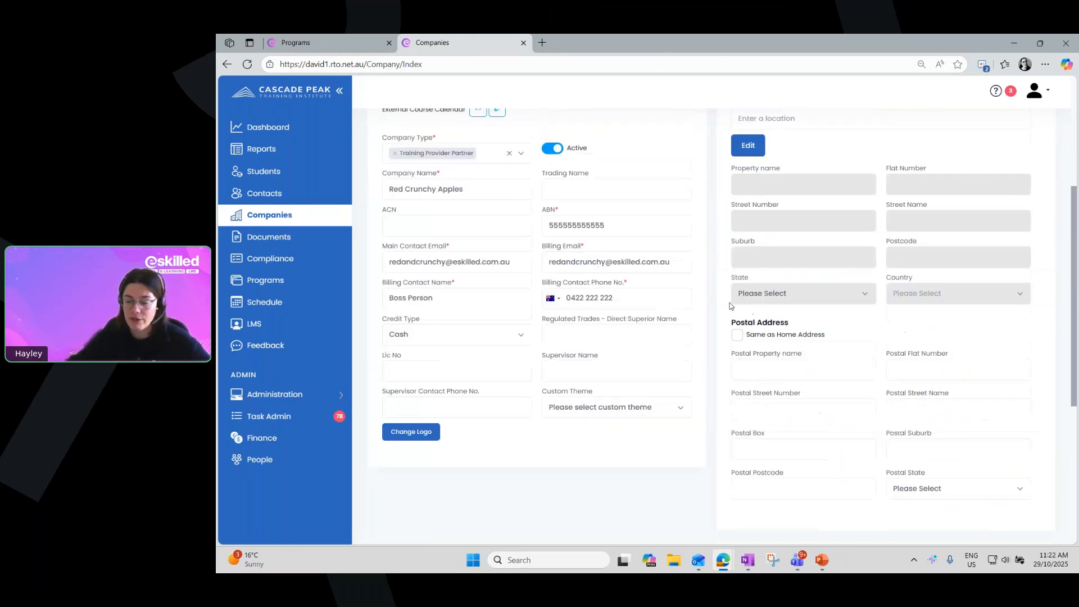
Compare the Smart Enrol options in the company's details with those in its programs list, ending on the programs list
left_click(587, 237)
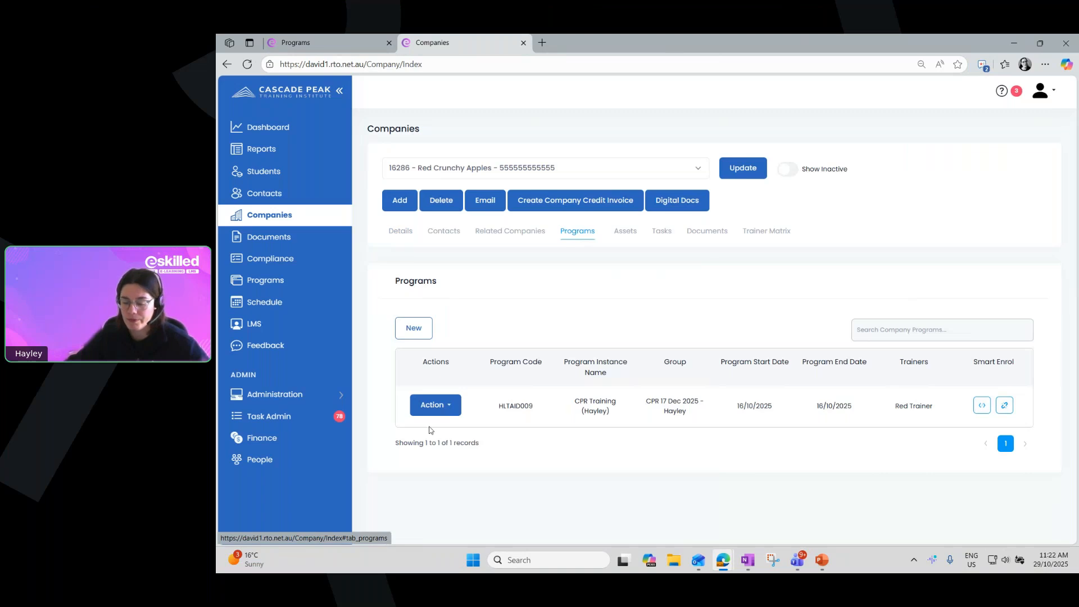
left_click(402, 240)
left_click_drag(423, 316, 382, 317)
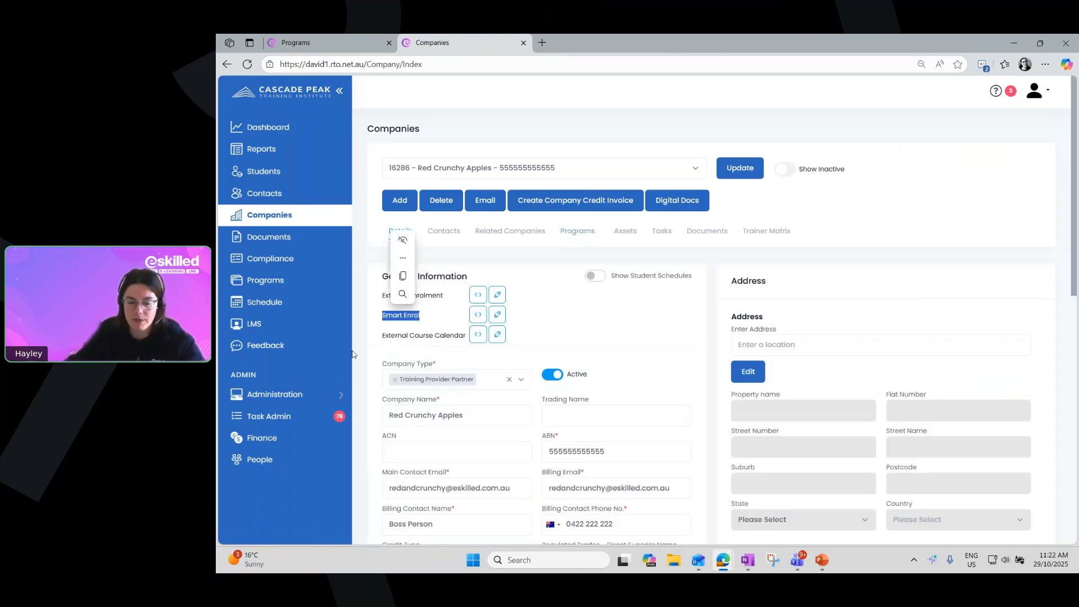
left_click(275, 394)
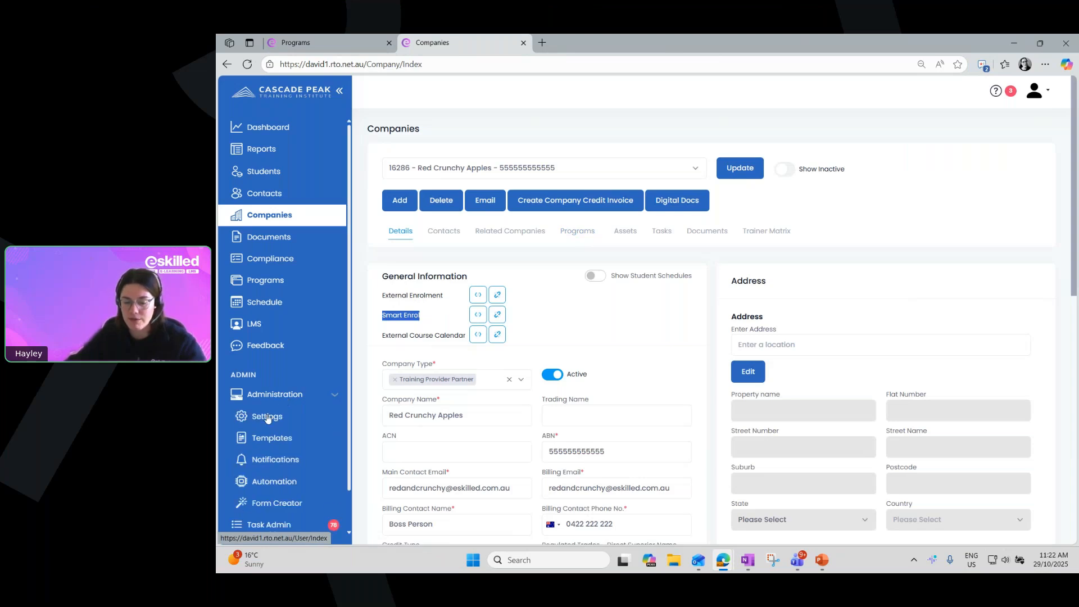
left_click(279, 399)
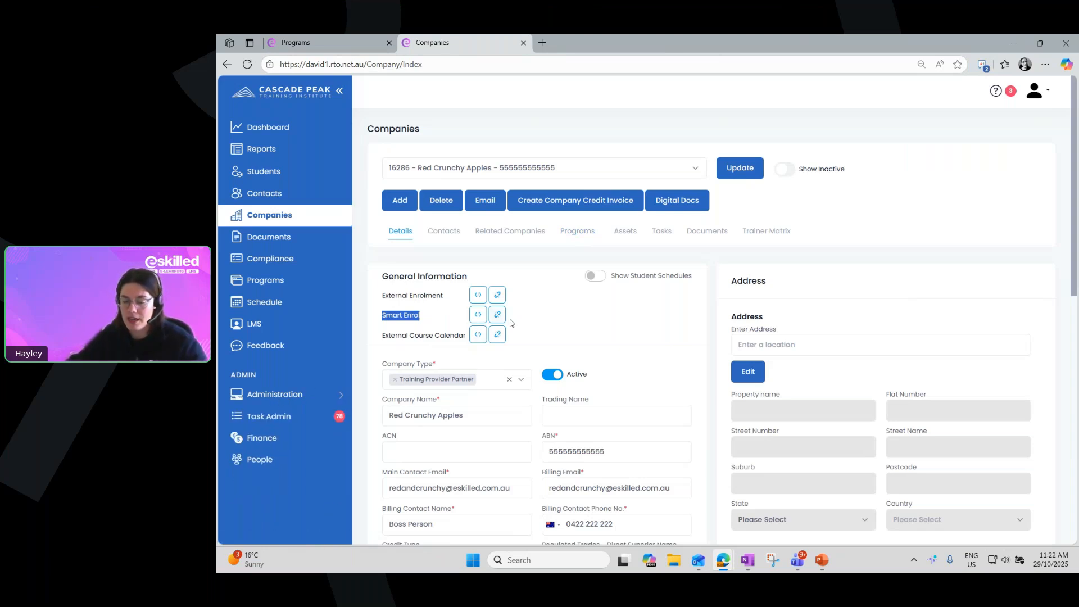
left_click(383, 318)
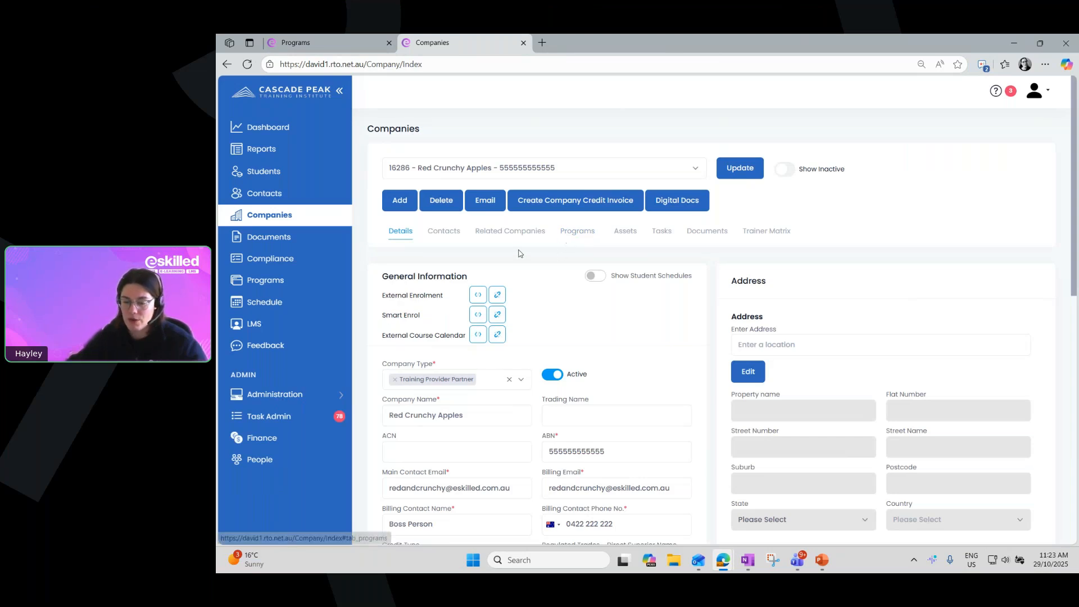
left_click(577, 237)
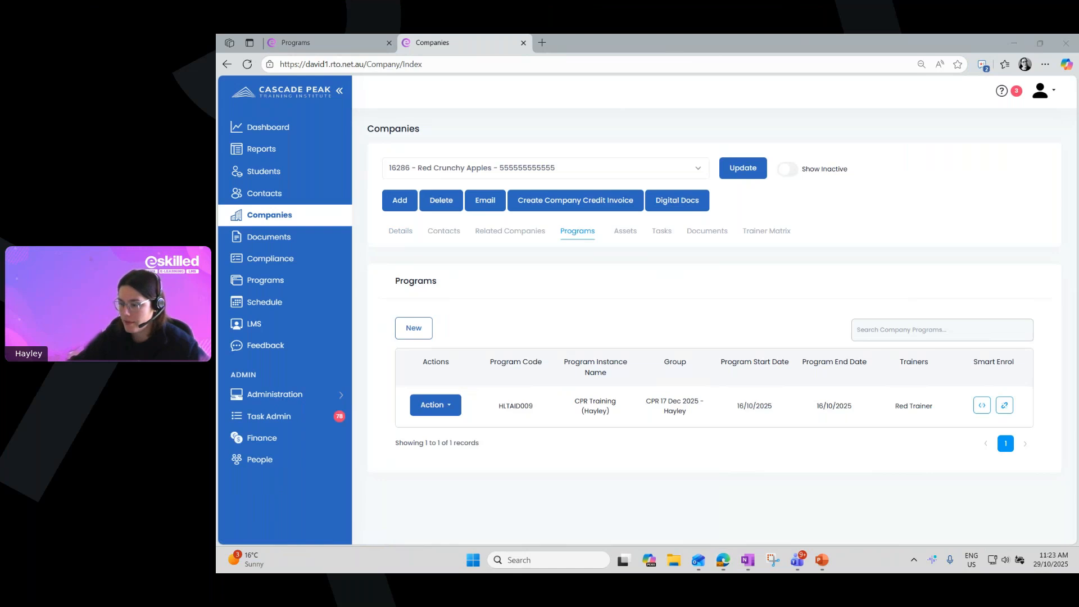
Switch to the PowerPoint slide show and advance to the "Smart Enrol Forms on your website" slide
key("alt+Tab")
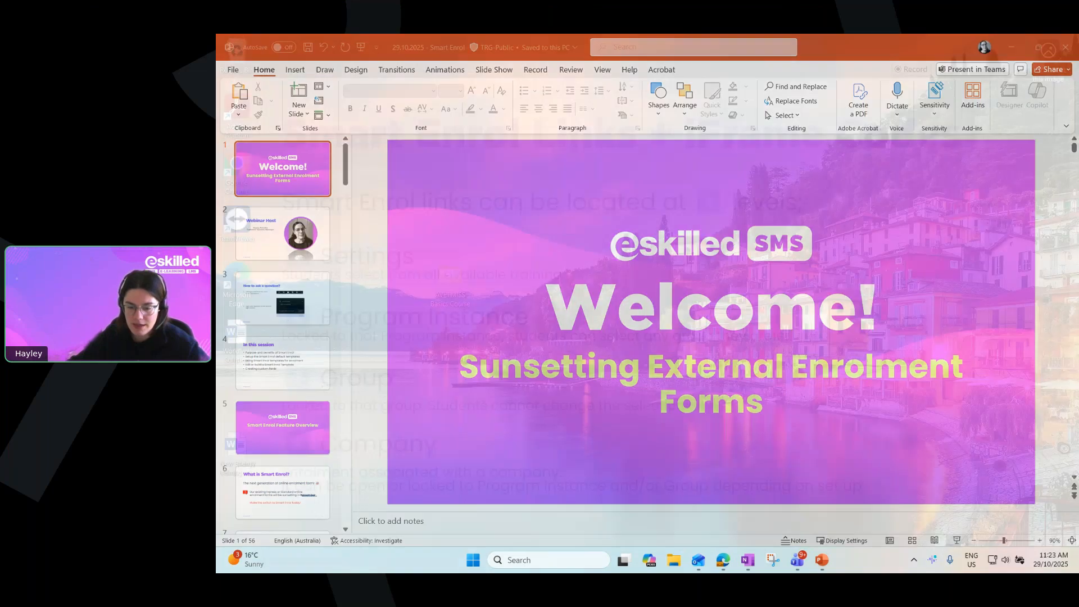
key("alt+Tab")
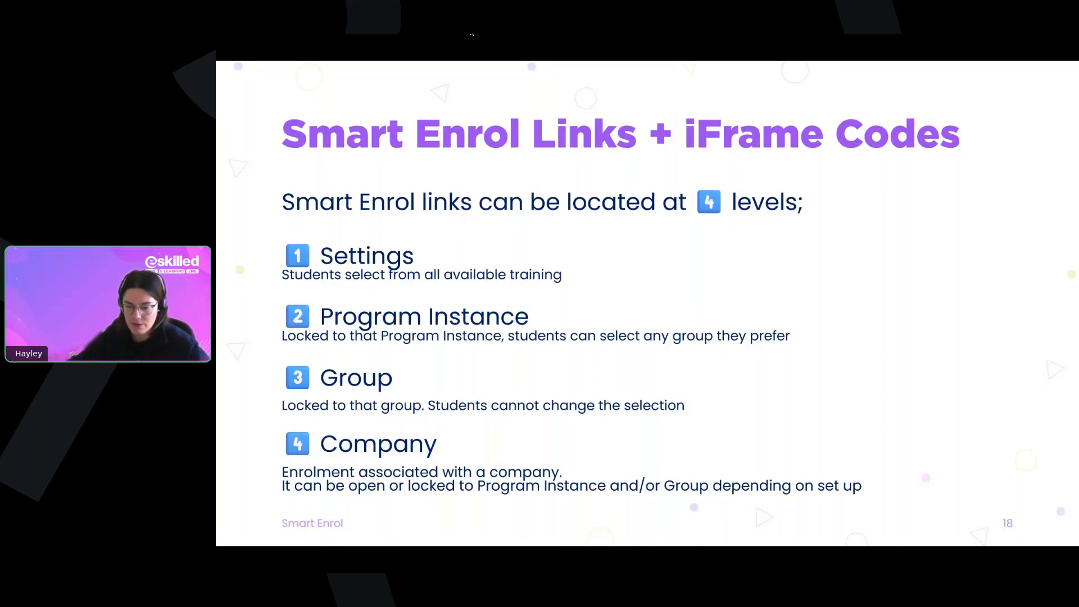
left_click(1062, 90)
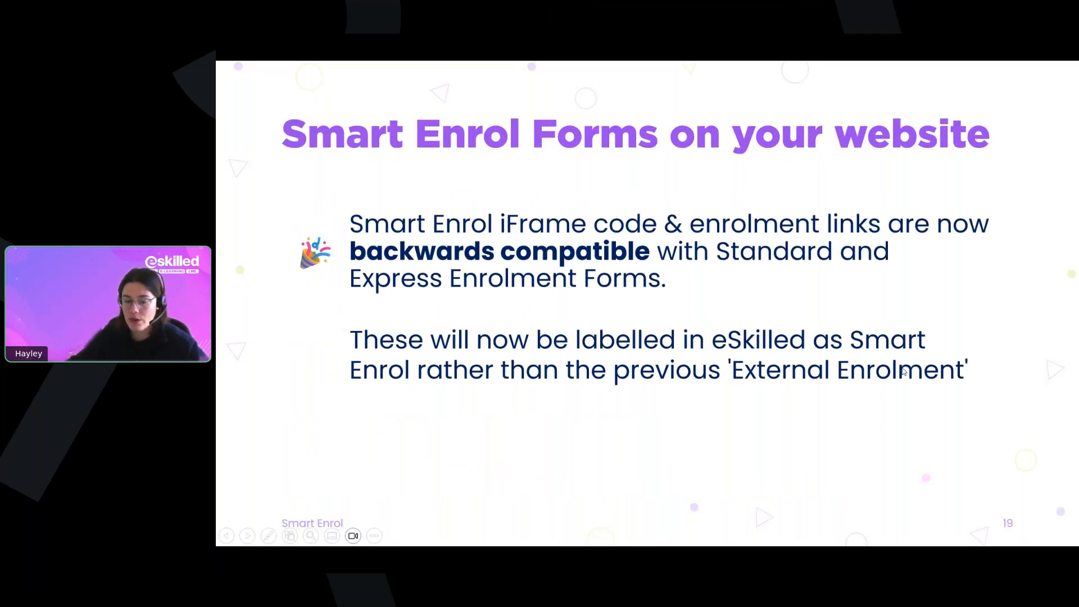
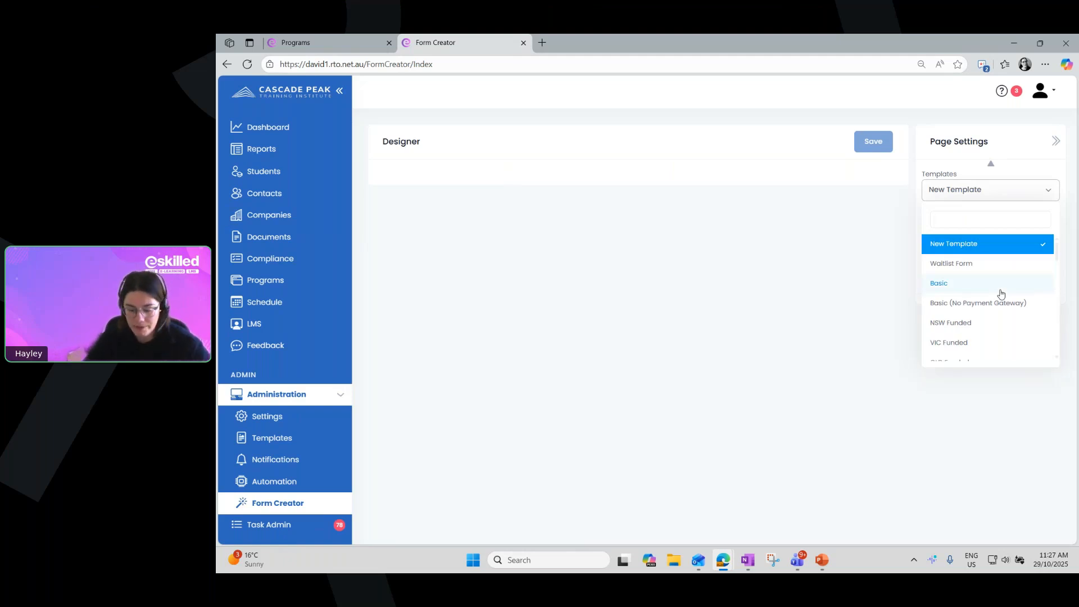
Load the "AVETMISS (National) - No Payment Gateway" template in the form designer and collapse the main navigation
type("avet")
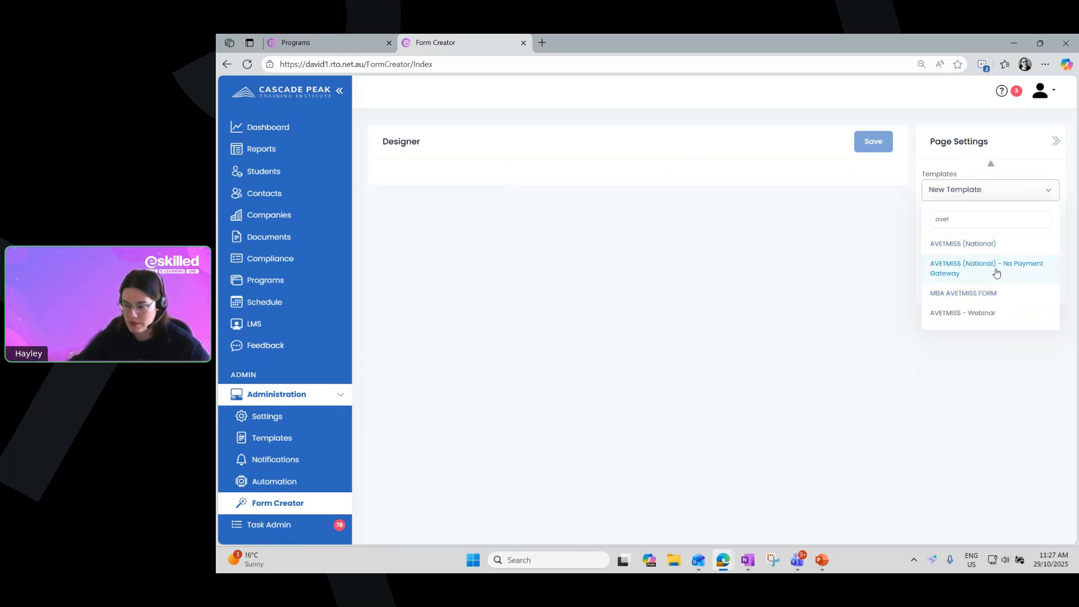
left_click(995, 270)
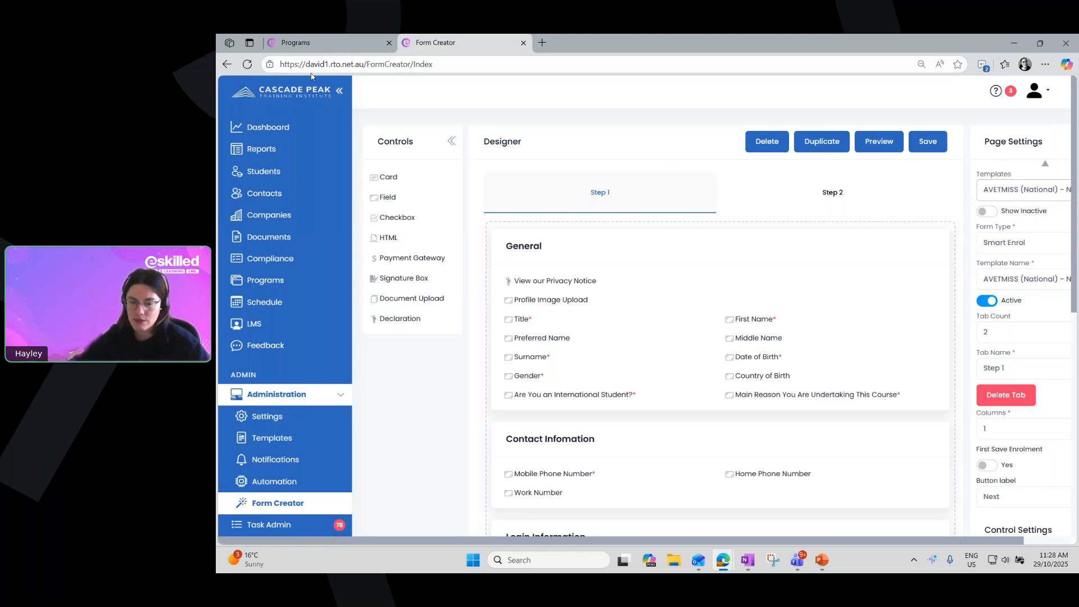
left_click(340, 92)
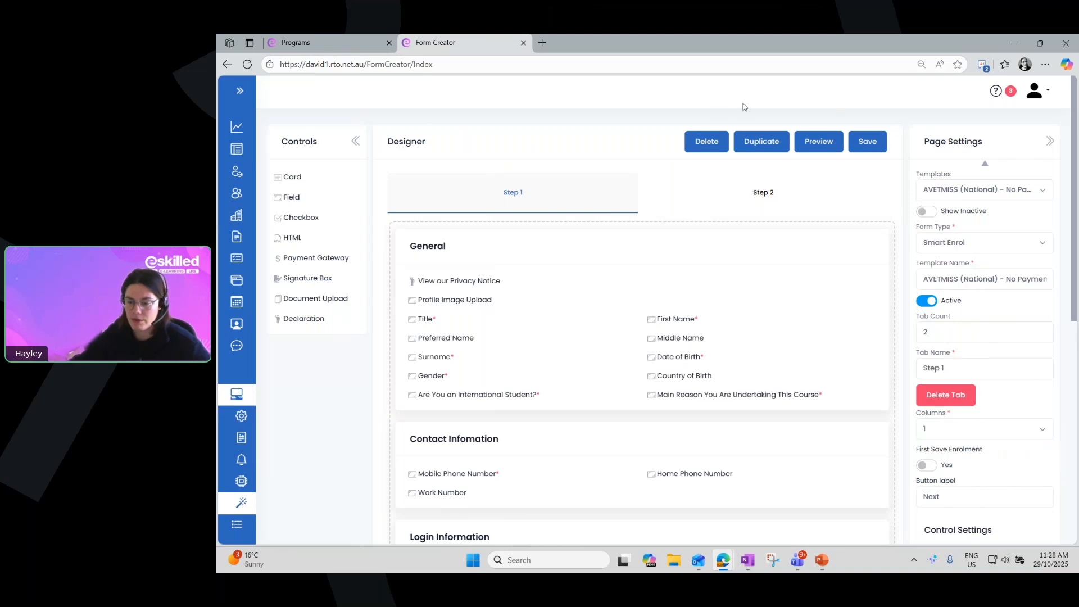
Duplicate the loaded template under the name "New Webinar Template"
left_click(764, 144)
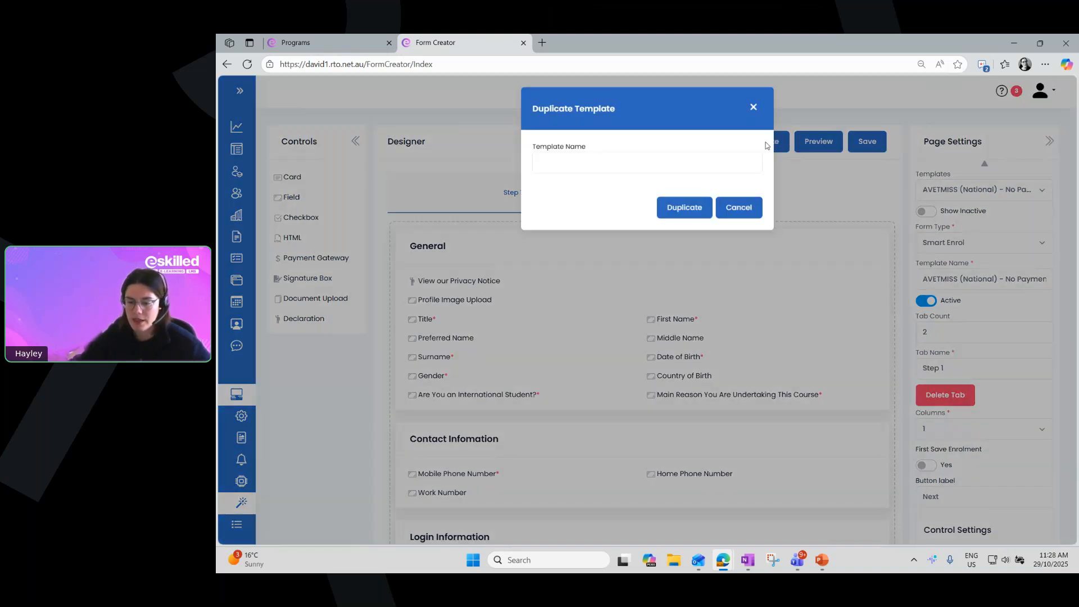
left_click(556, 161)
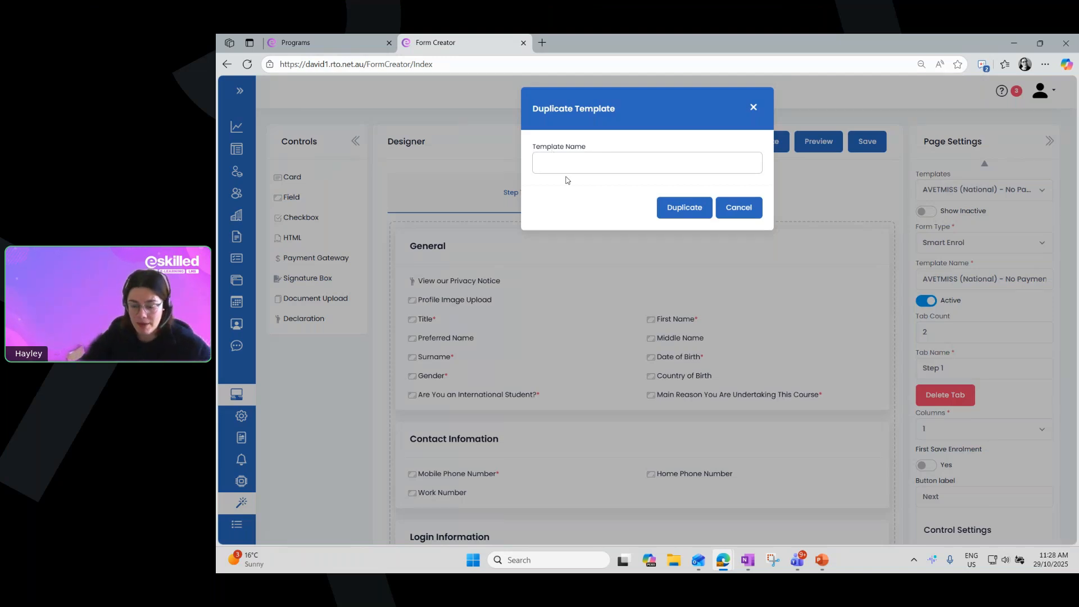
type("New Webinar Template")
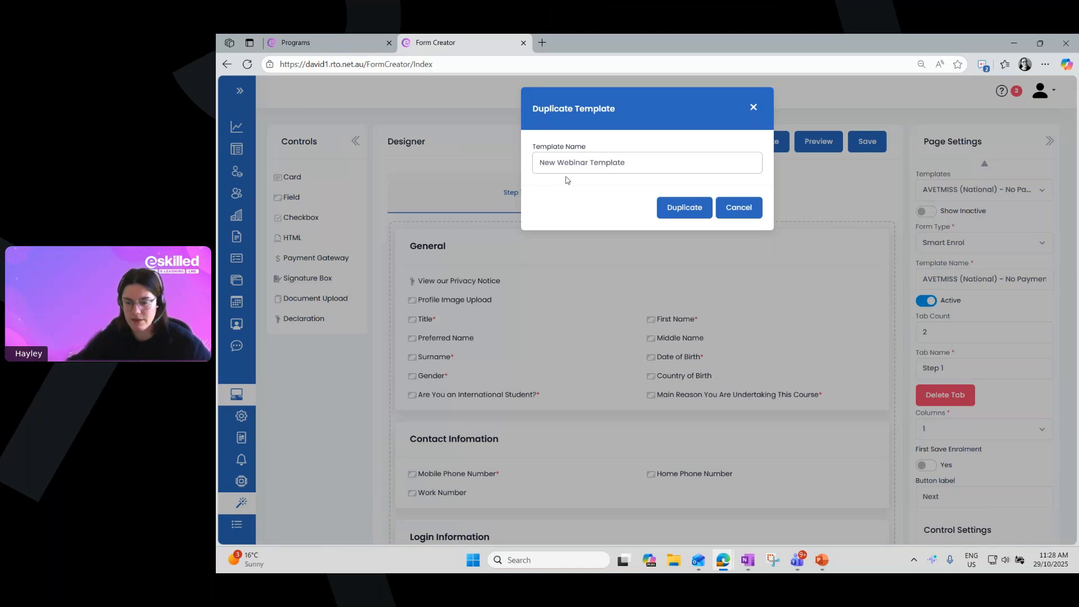
left_click(690, 208)
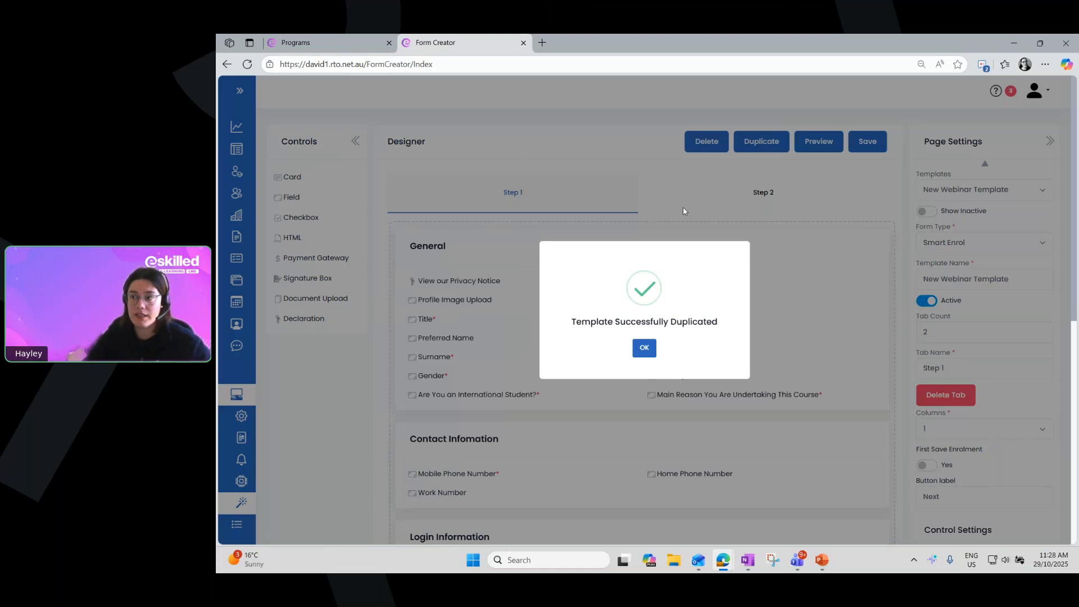
left_click(644, 349)
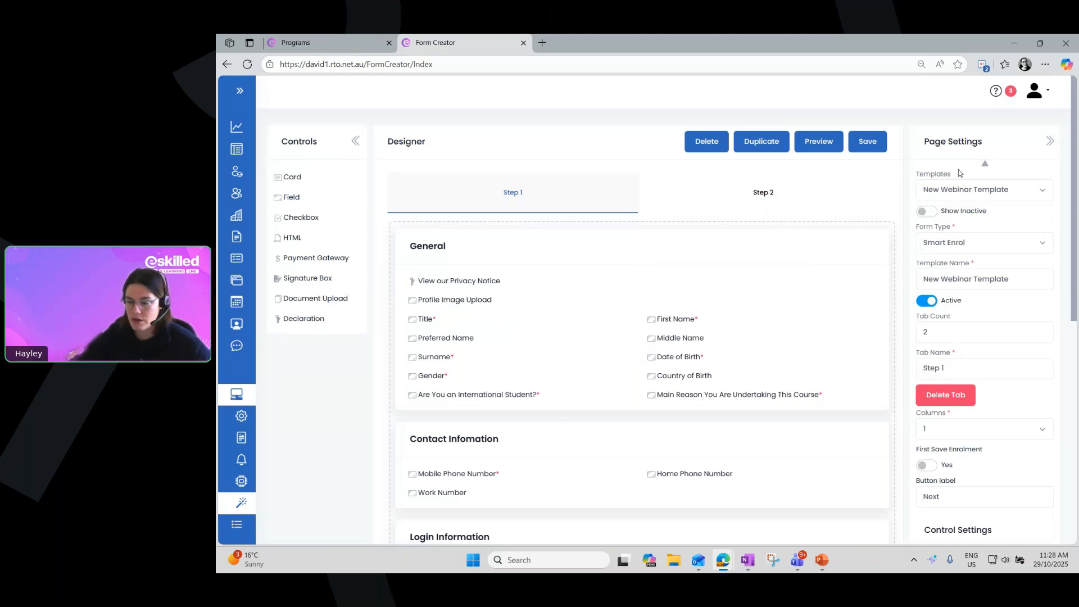
left_click_drag(954, 175, 925, 179)
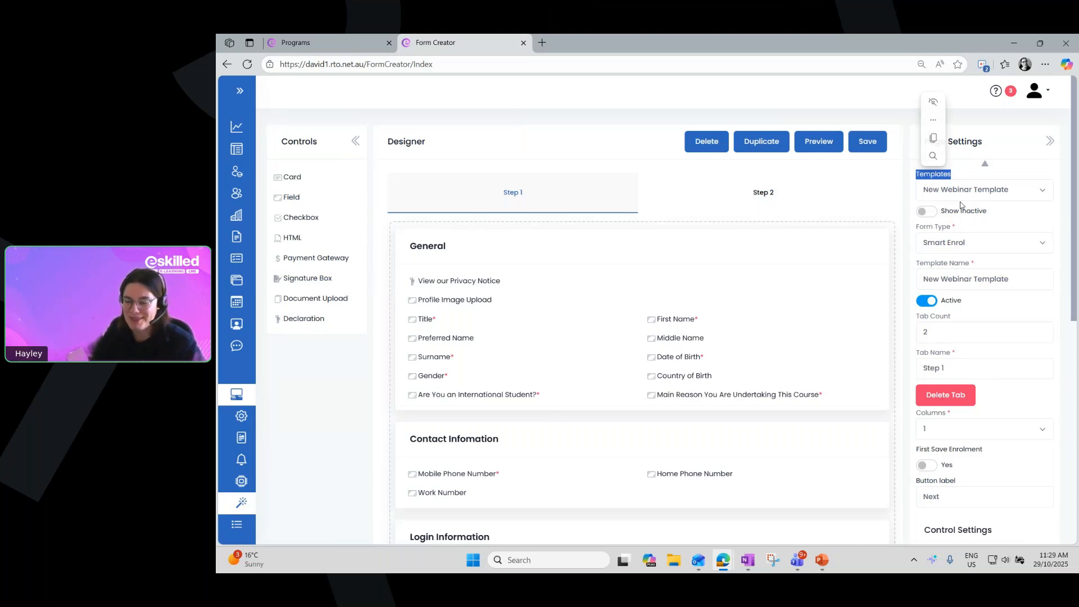
left_click(1006, 129)
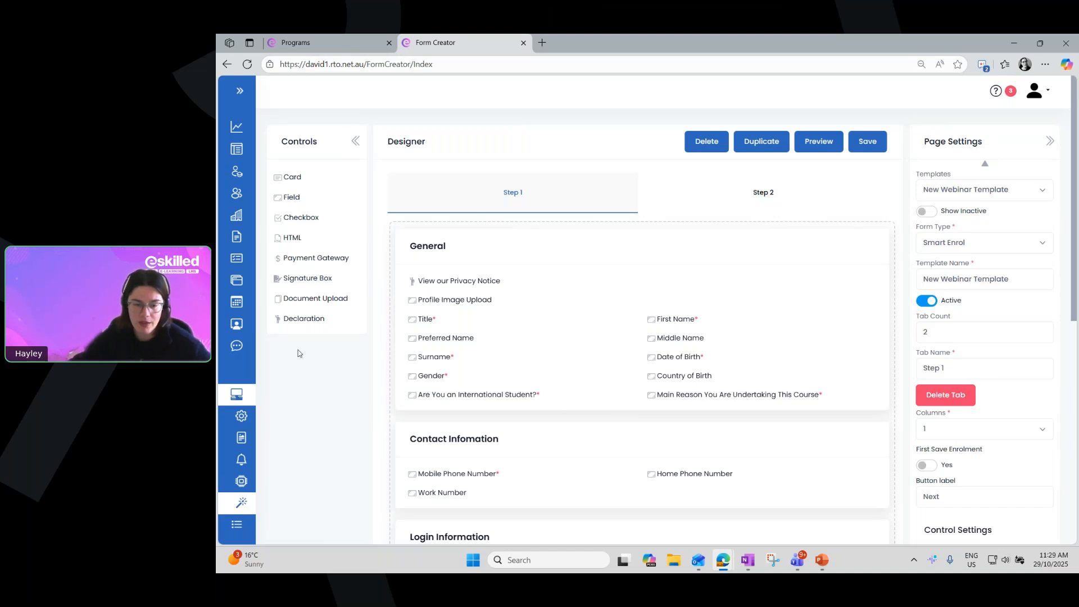
left_click(356, 142)
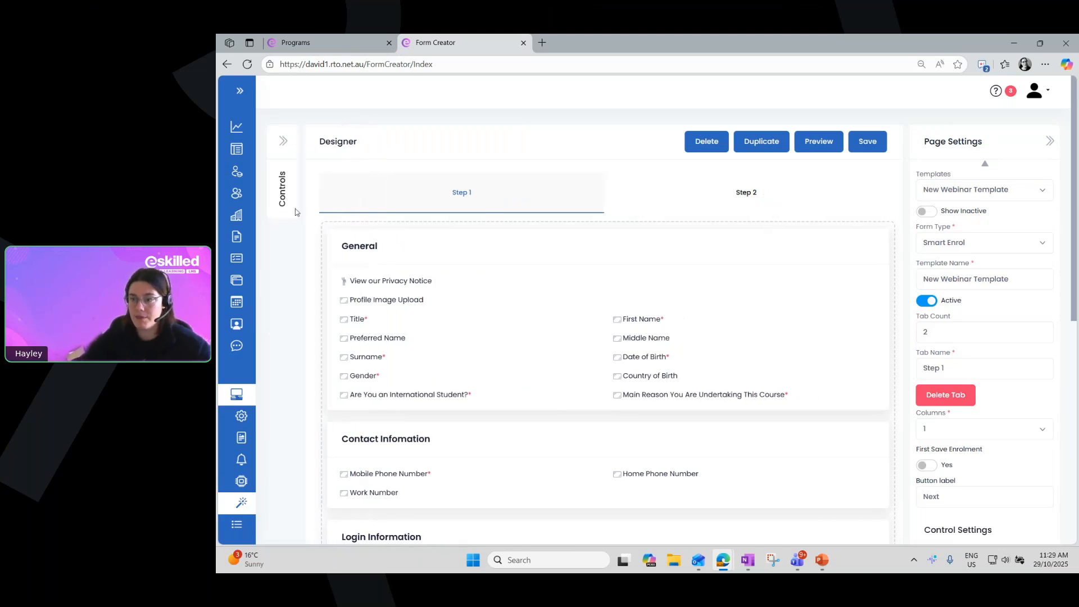
left_click(281, 145)
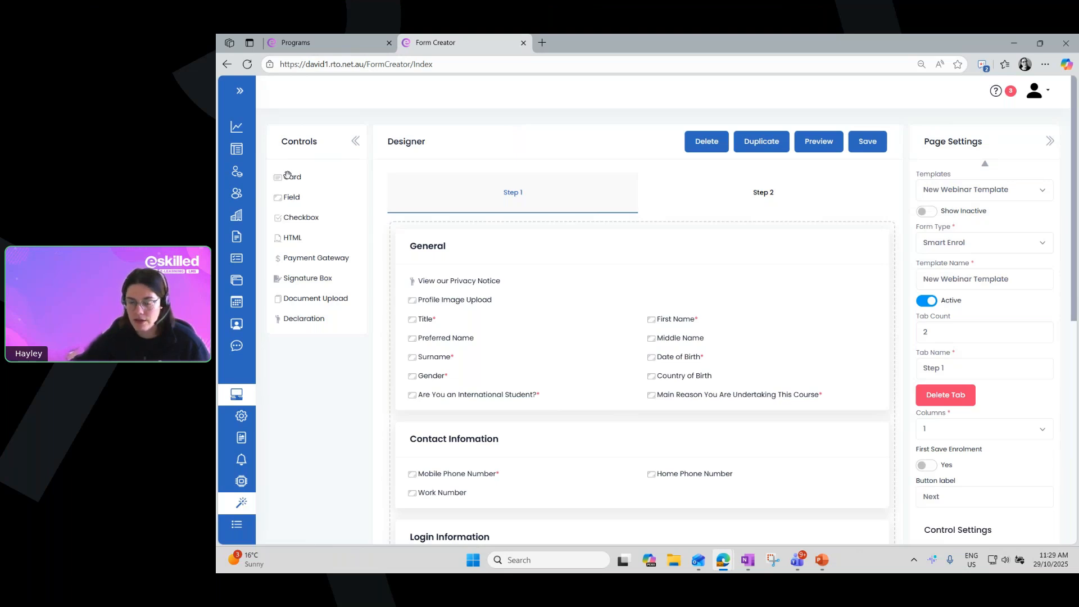
Add a new card to Step 1 between the General and Contact Infomation cards
mouse_move(288, 176)
left_mouse_down()
mouse_move(306, 170)
mouse_move(379, 196)
mouse_move(426, 260)
mouse_move(436, 444)
mouse_move(393, 230)
mouse_move(298, 169)
left_mouse_up()
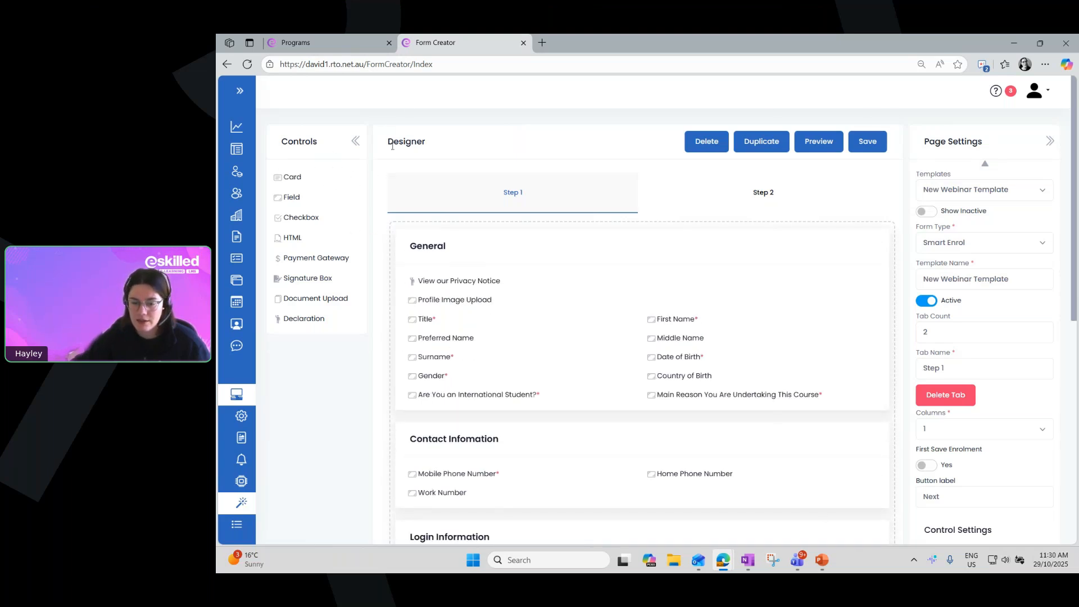
mouse_move(748, 561)
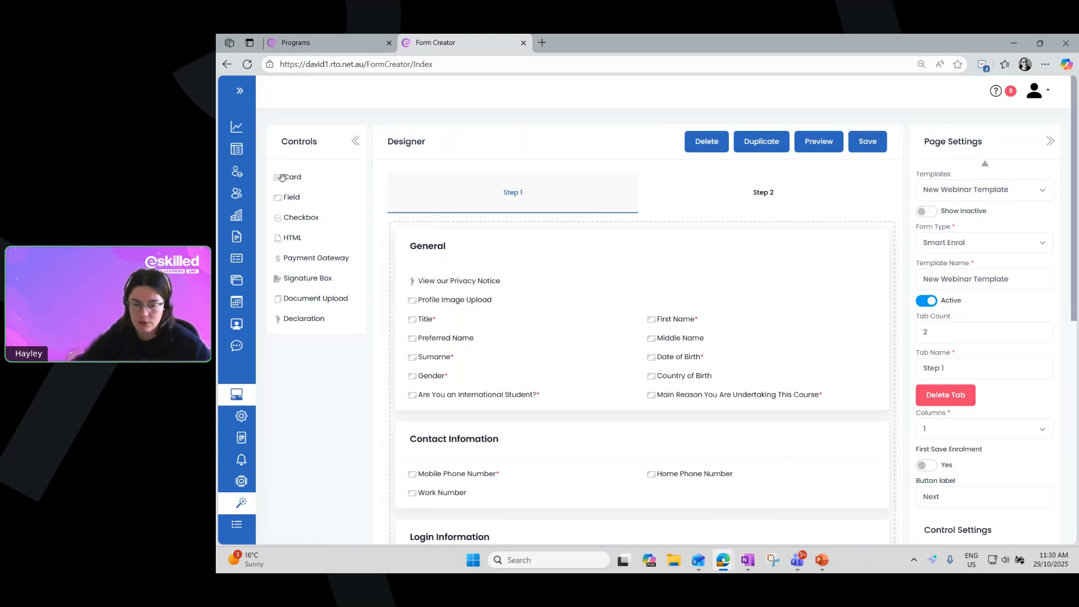
left_click_drag(282, 177, 434, 420)
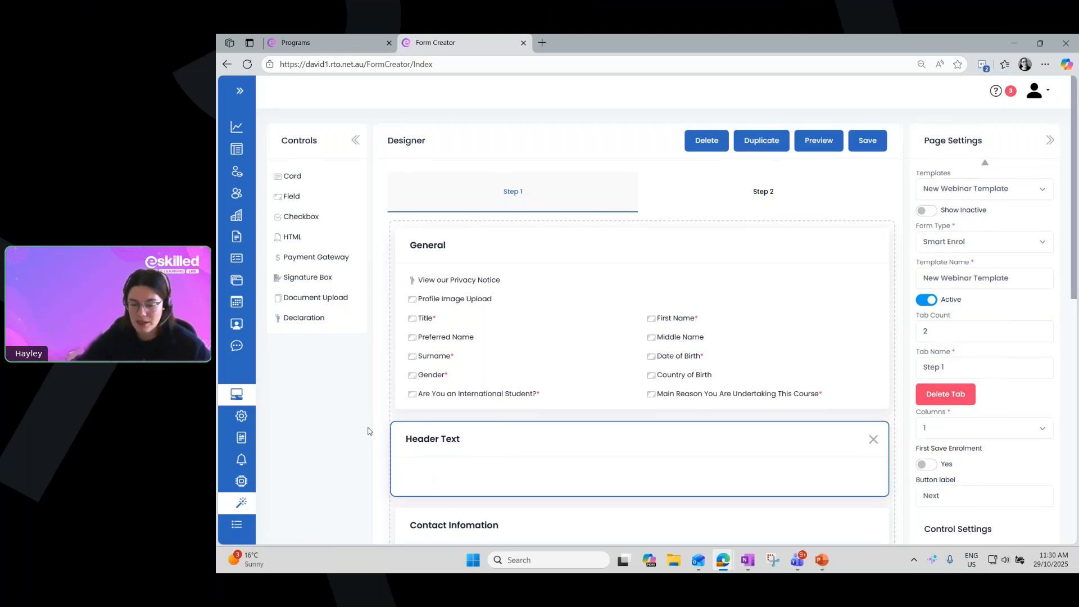
scroll(368, 431, "down", 1)
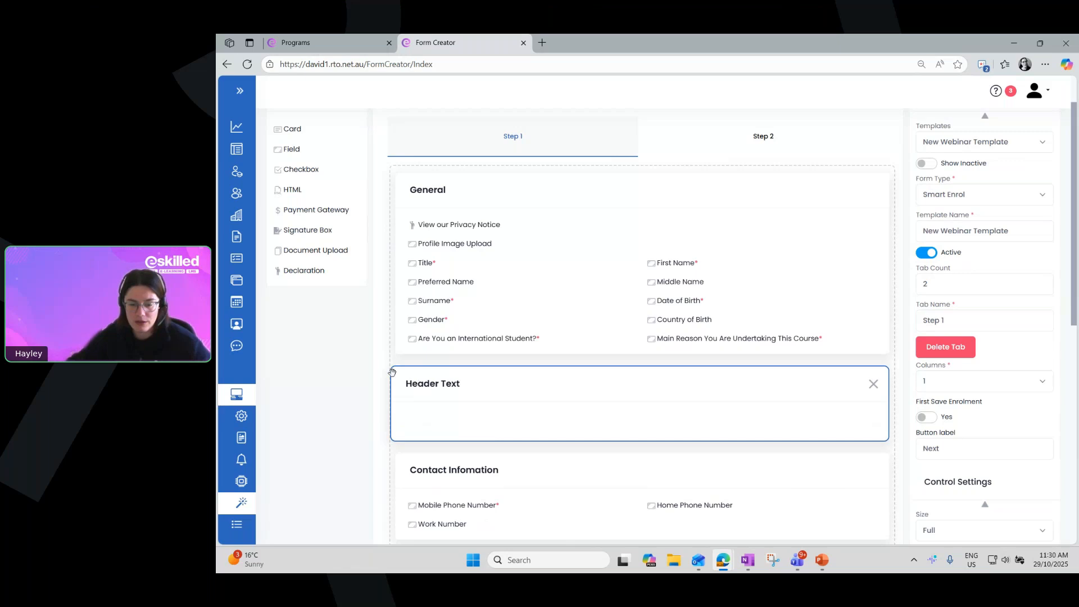
scroll(392, 371, "up", 1)
scroll(290, 318, "up", 1)
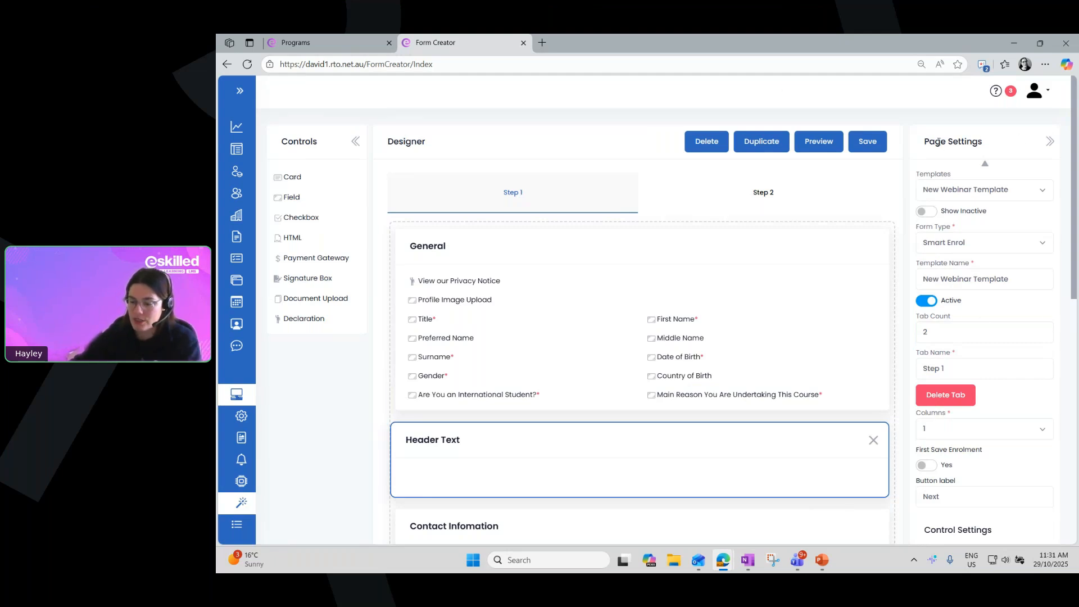
Collapse the Page Settings section to bring the new card's Control Settings into reach
scroll(937, 142, "down", 1)
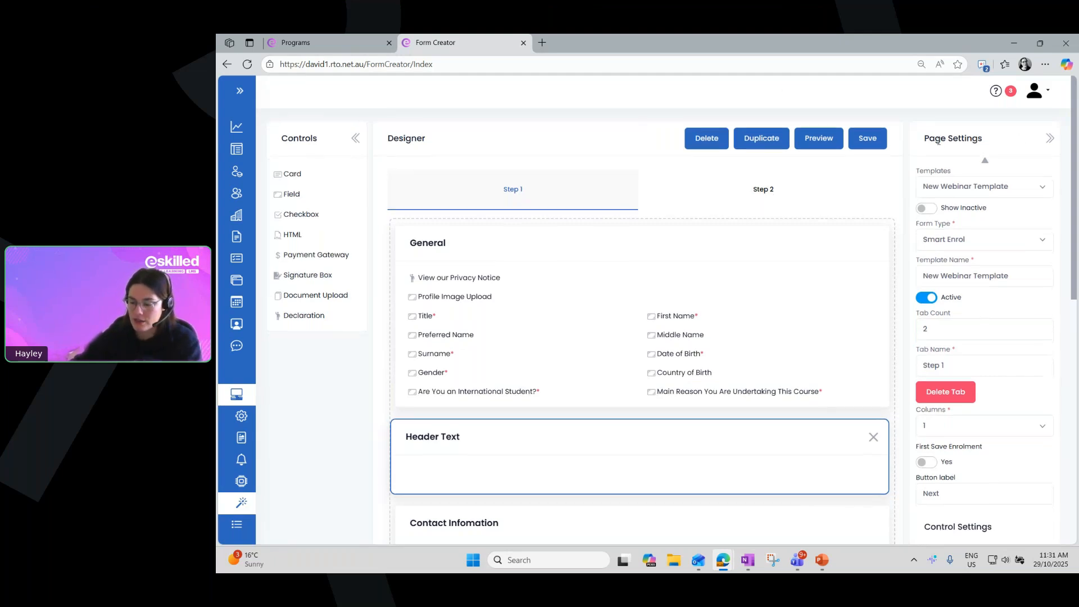
scroll(938, 142, "down", 2)
scroll(1023, 490, "down", 3)
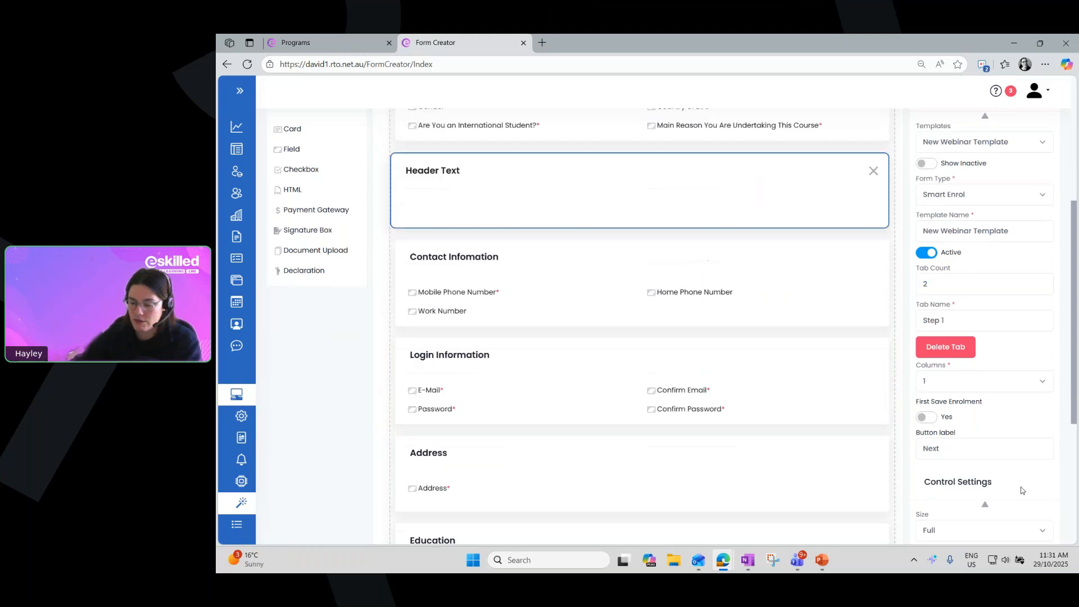
scroll(1018, 497, "down", 5)
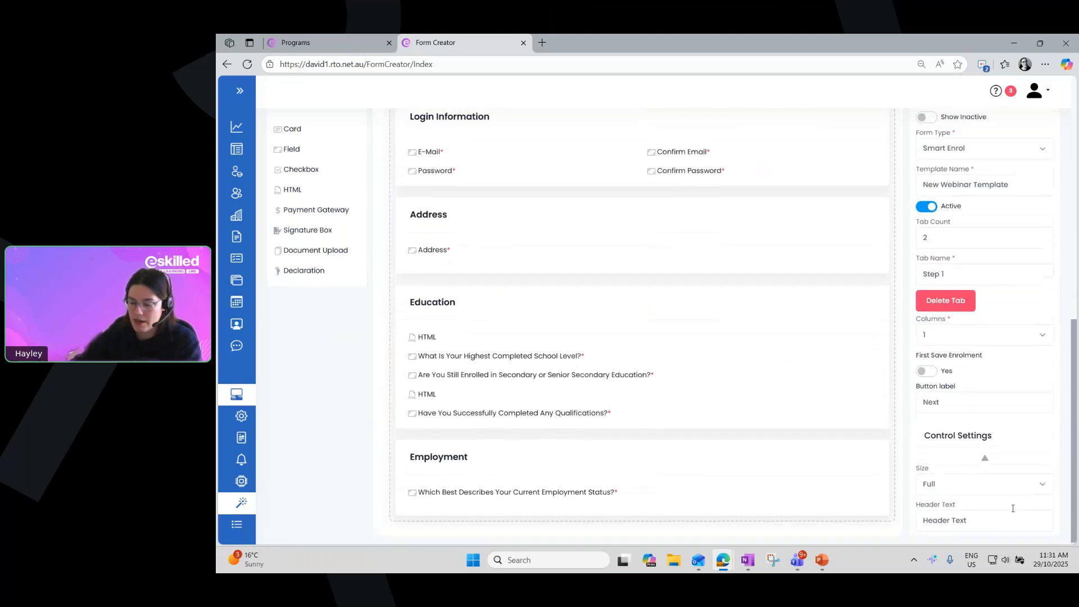
scroll(1013, 508, "up", 2)
scroll(1013, 509, "up", 3)
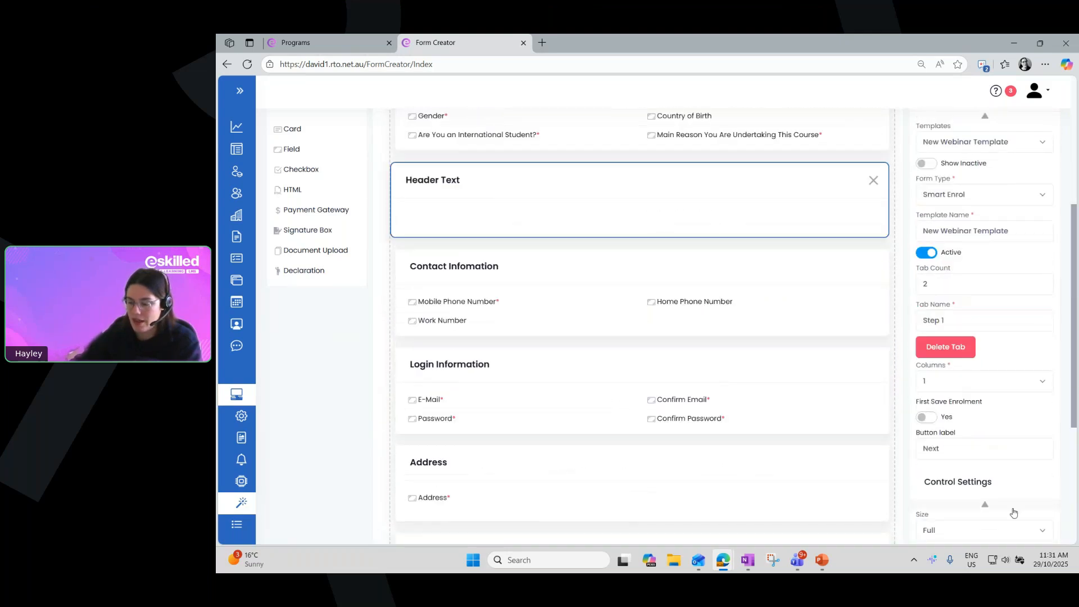
scroll(1014, 513, "up", 4)
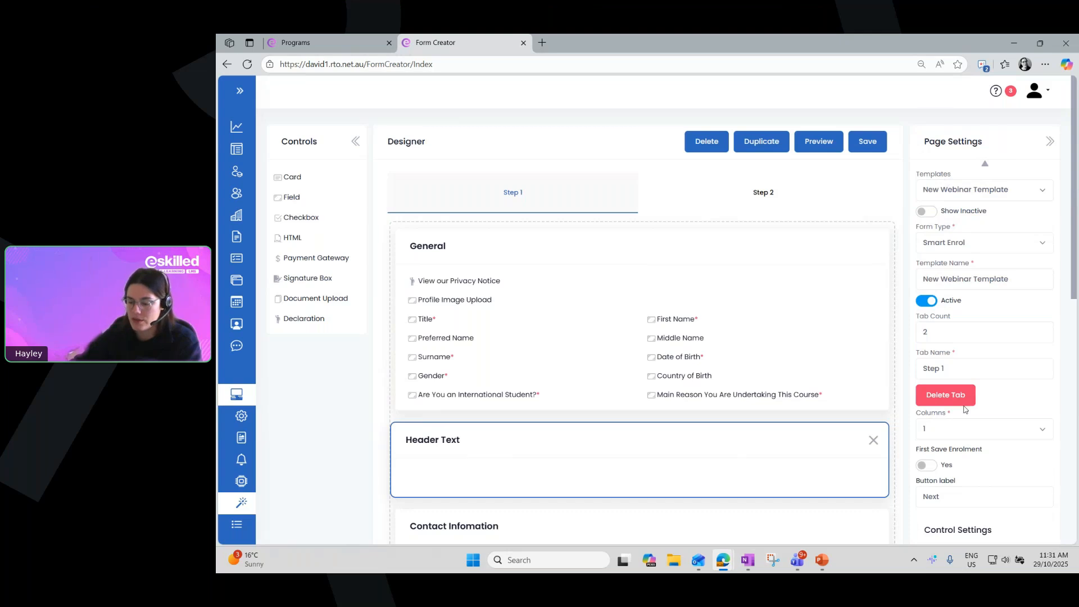
left_click(984, 167)
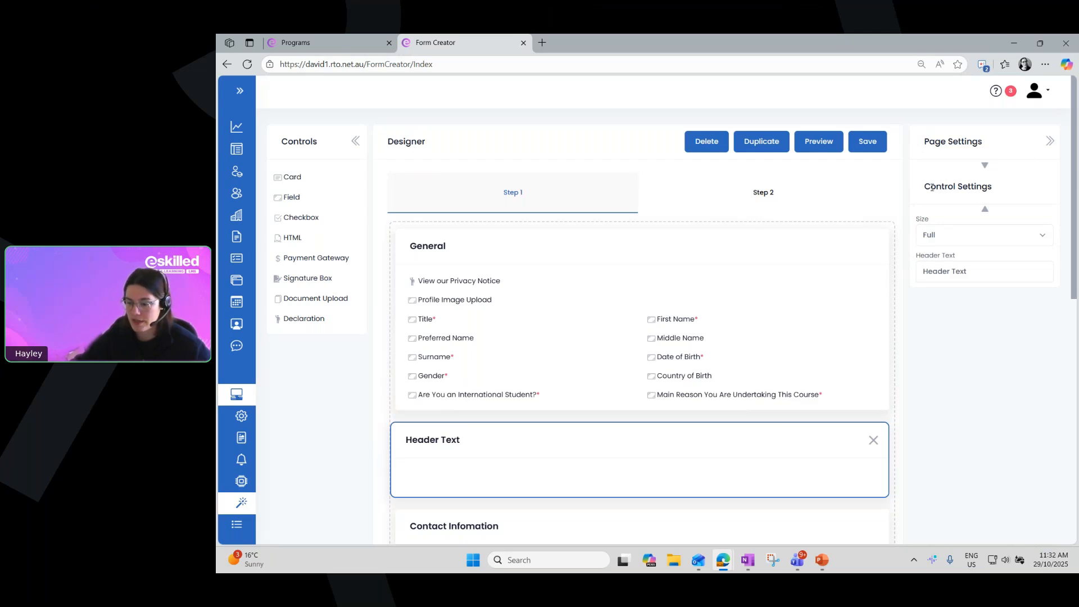
Set the new card's header text to "More Questions"
left_click_drag(932, 187, 994, 189)
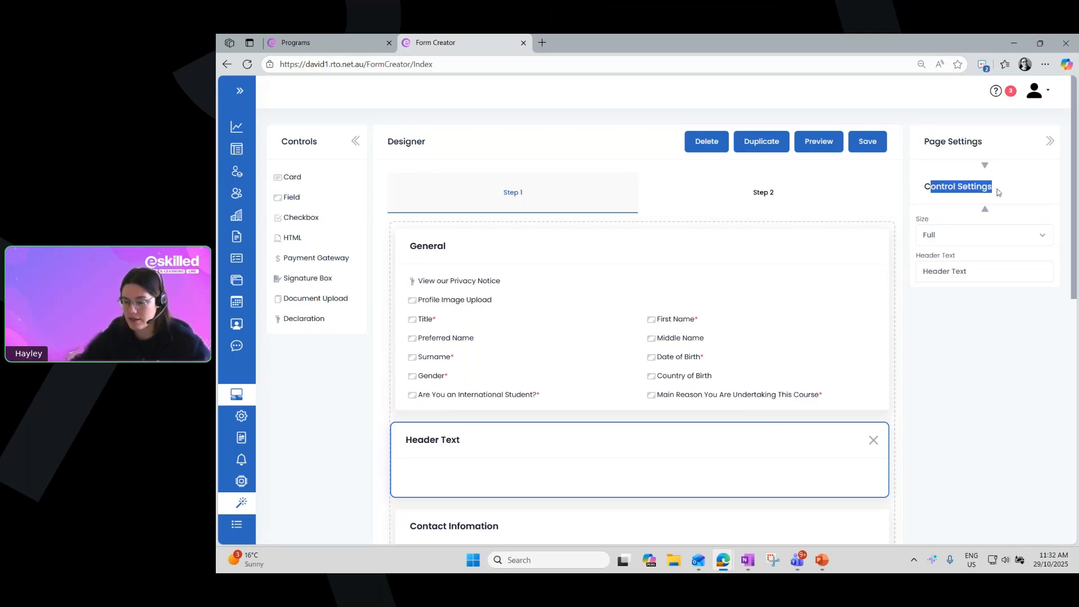
left_click_drag(916, 256, 994, 274)
left_click(920, 271)
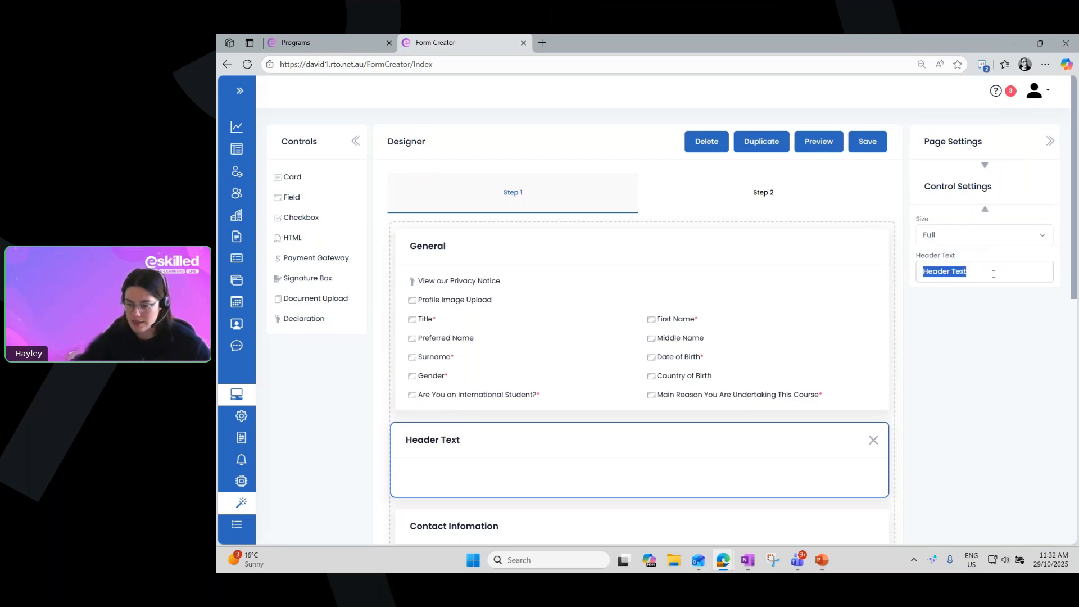
type("More ")
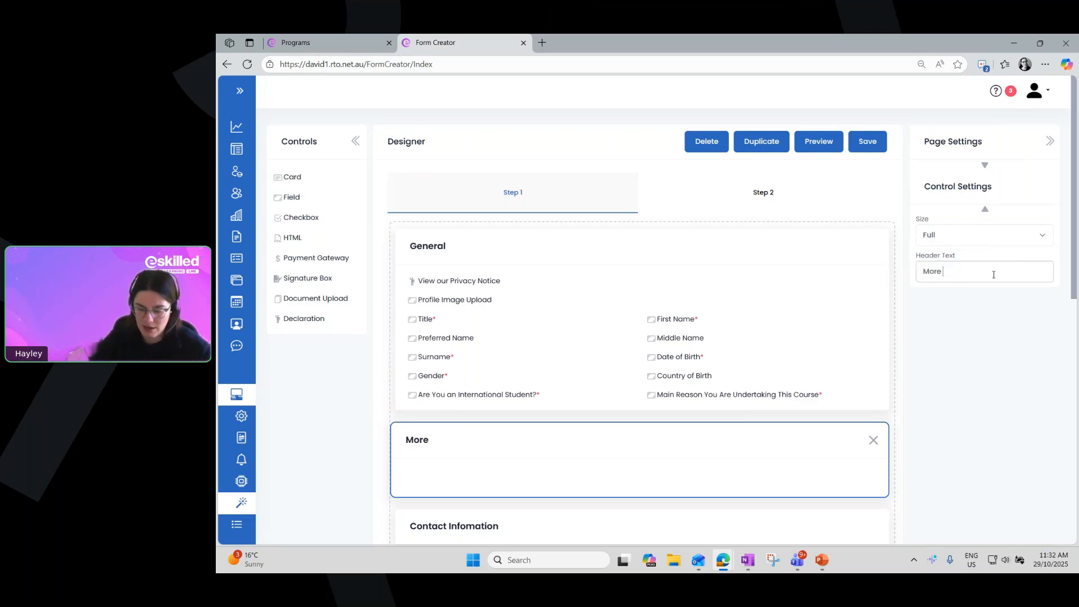
type("Questions")
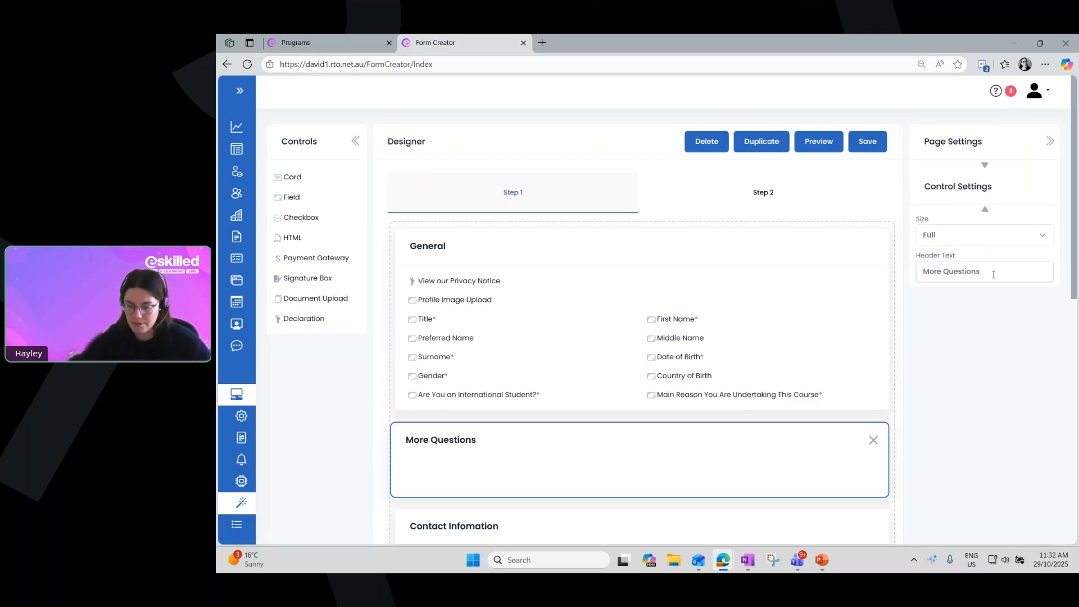
left_click(1024, 309)
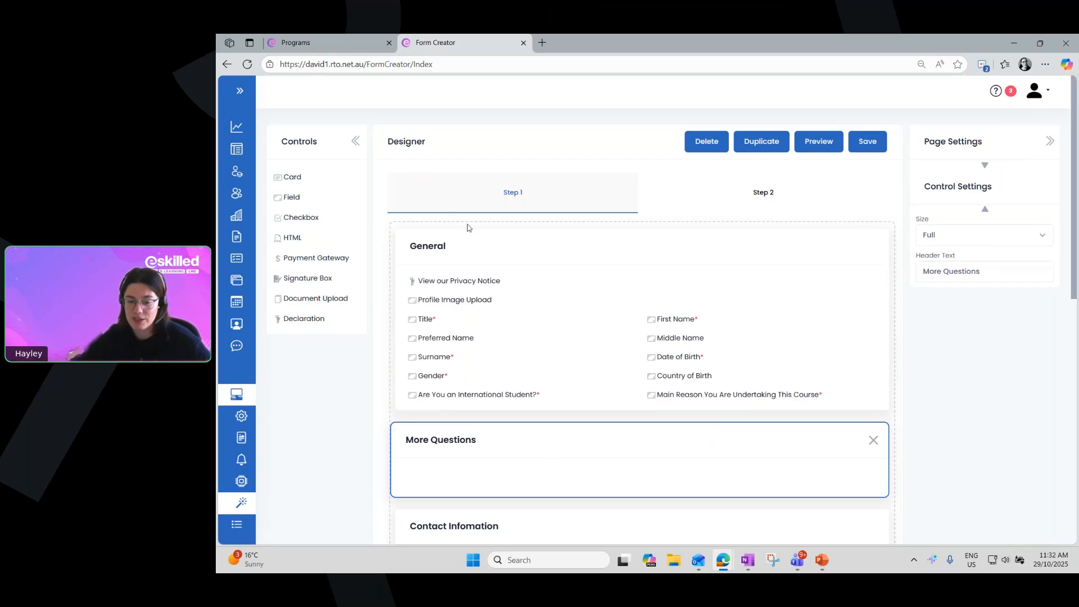
Change the General card's header text to "Personal Information"
left_click(418, 248)
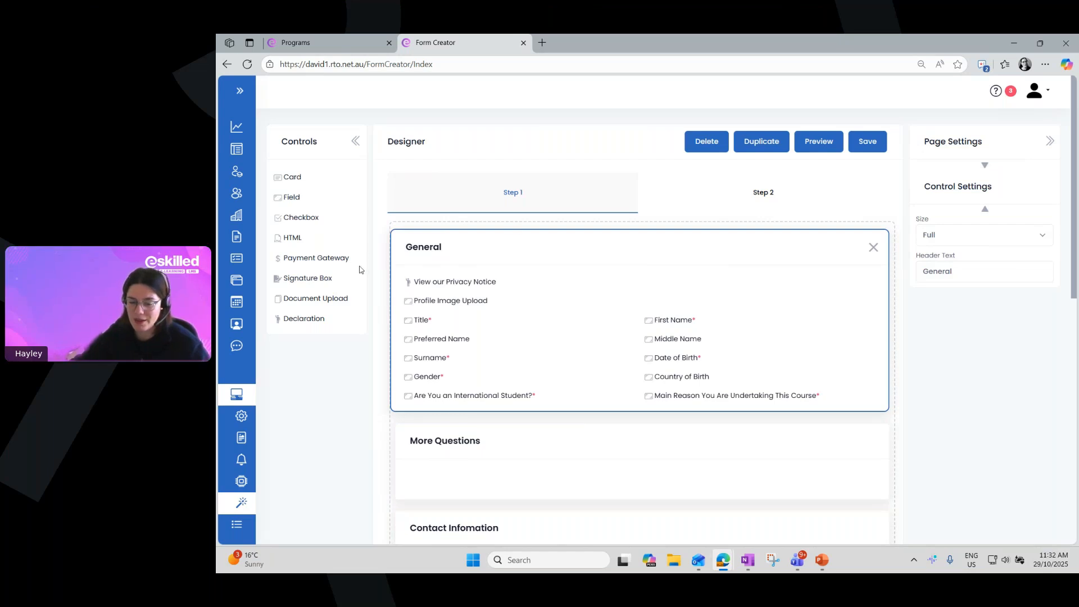
left_click_drag(959, 271, 917, 272)
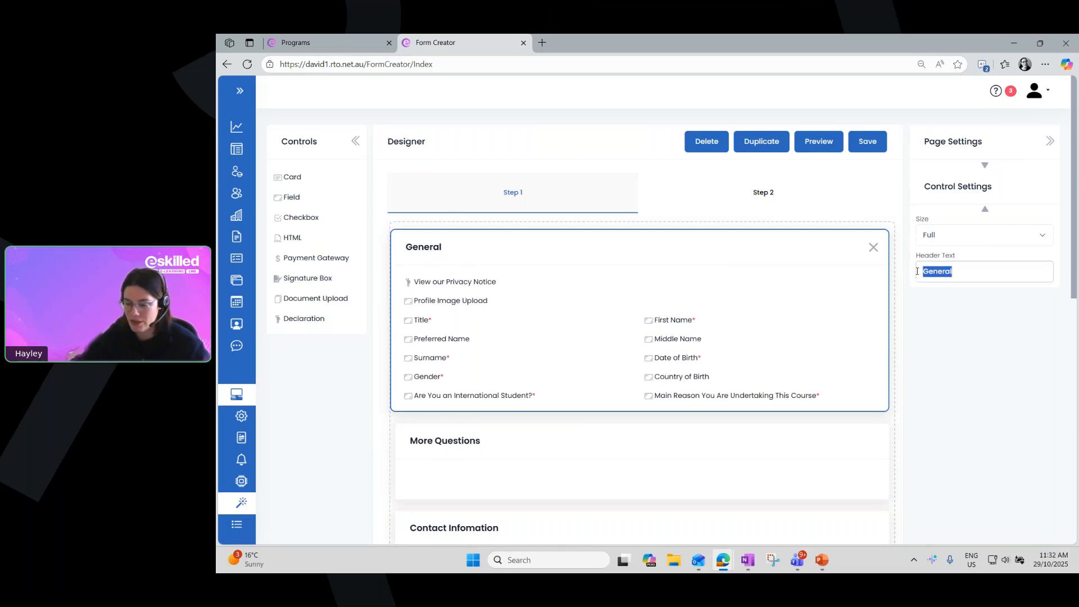
type("Personal ")
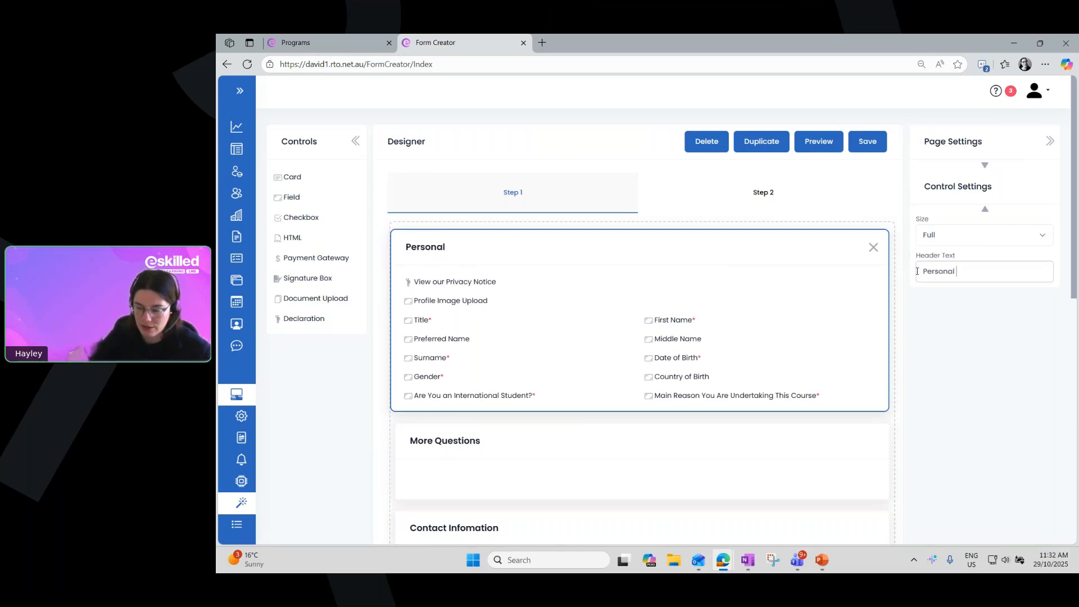
type("Information")
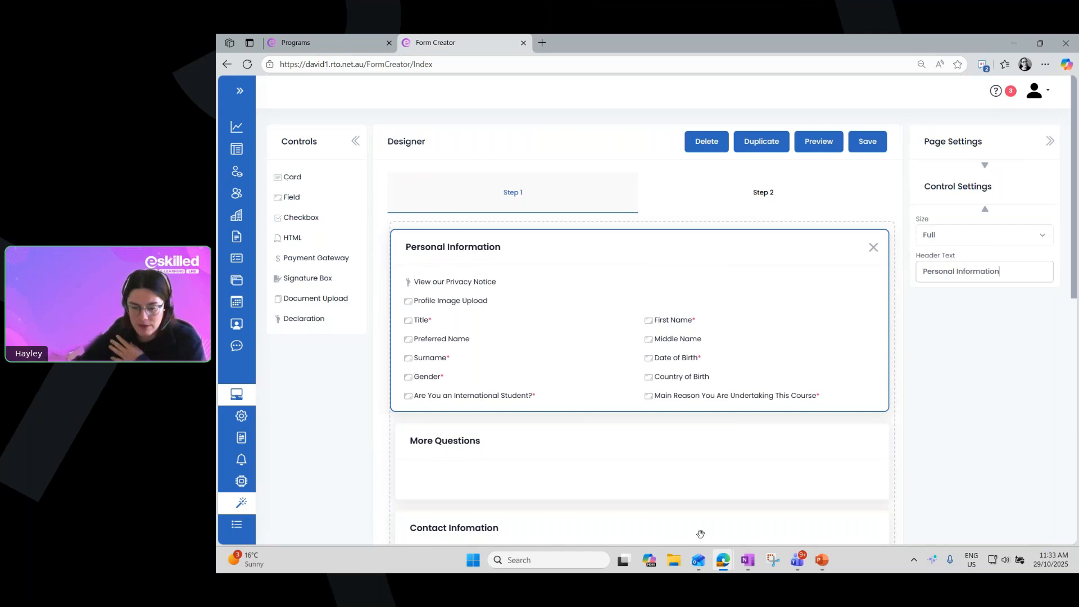
Display the control settings of the Home Phone Number field in the Contact Infomation card
scroll(542, 365, "down", 4)
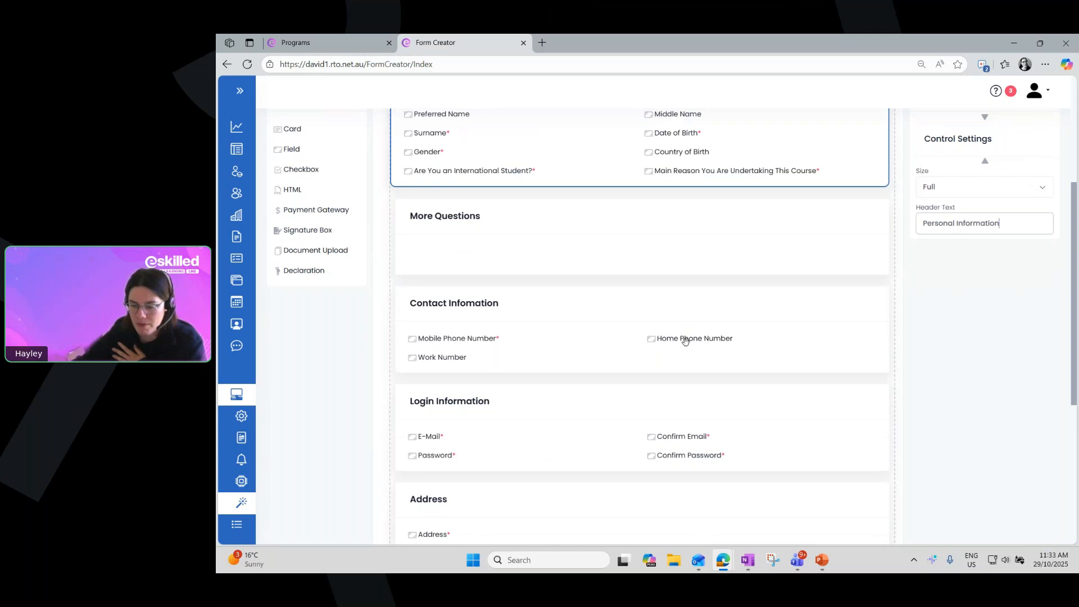
left_click(690, 339)
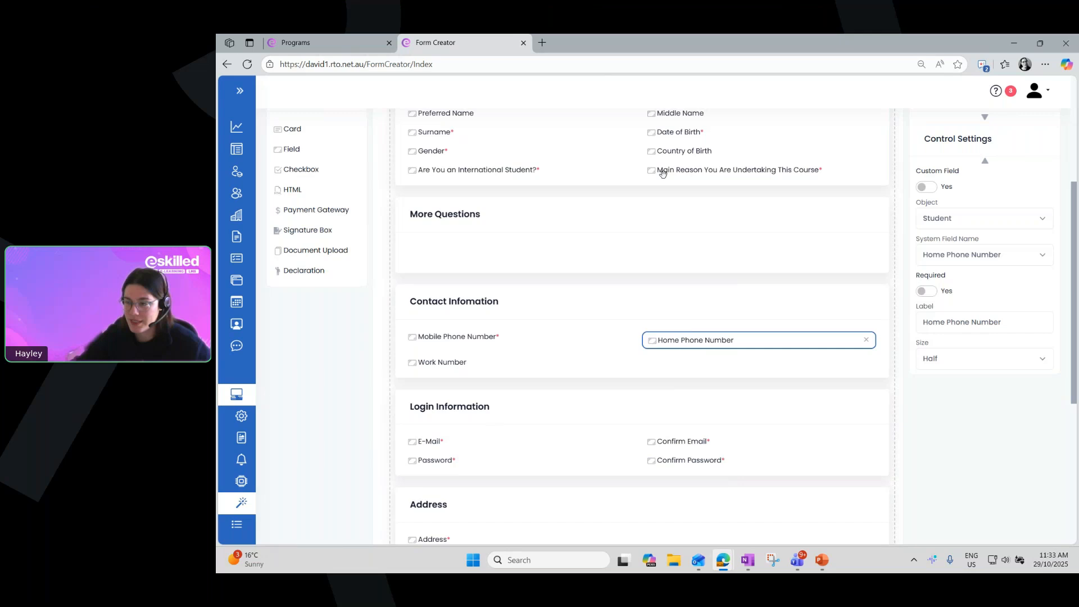
scroll(689, 326, "up", 1)
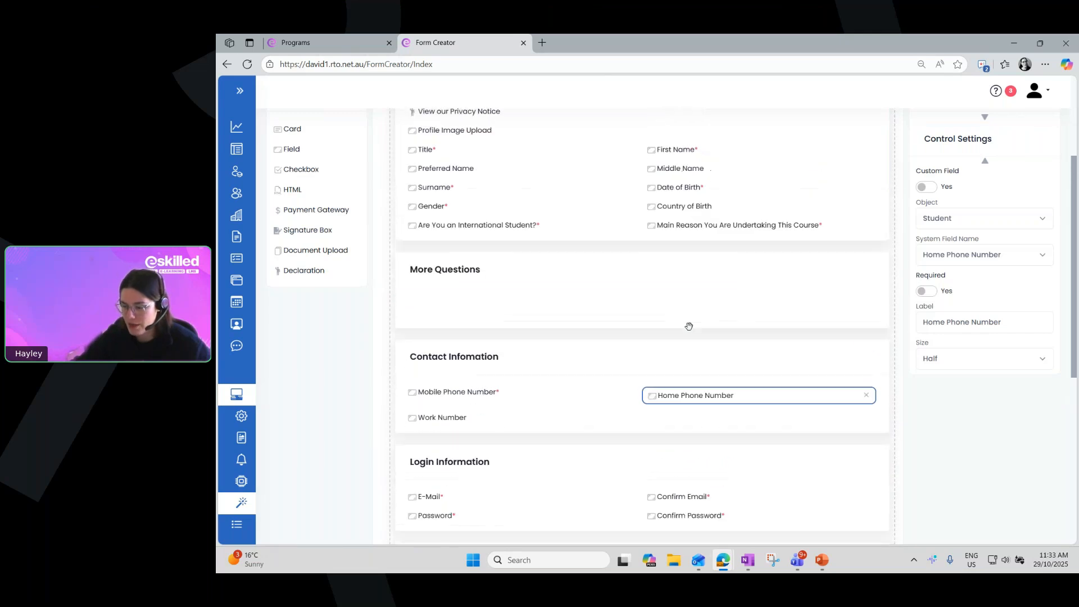
Relabel the Home Phone Number field as "Landline" and remove that field from the Contact Infomation card
scroll(690, 327, "down", 1)
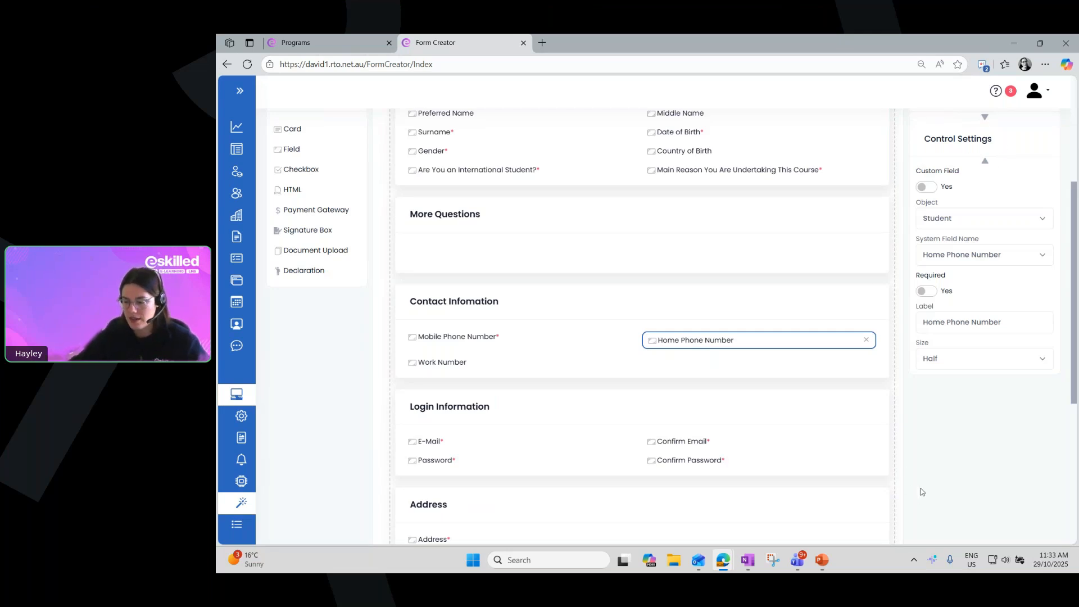
double_click(926, 307)
left_click(935, 310)
double_click(934, 309)
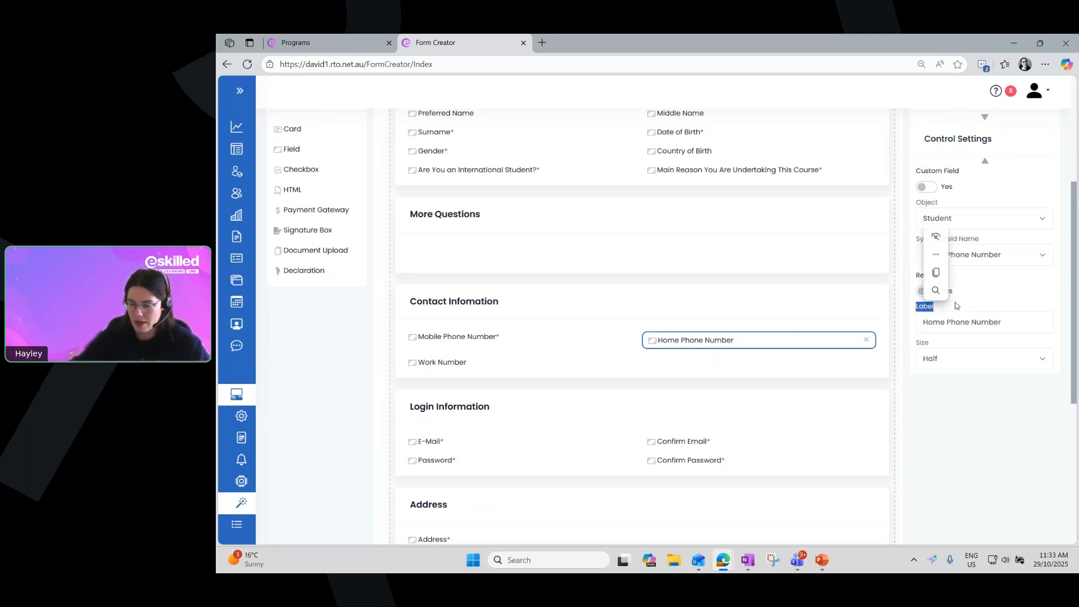
triple_click(1007, 320)
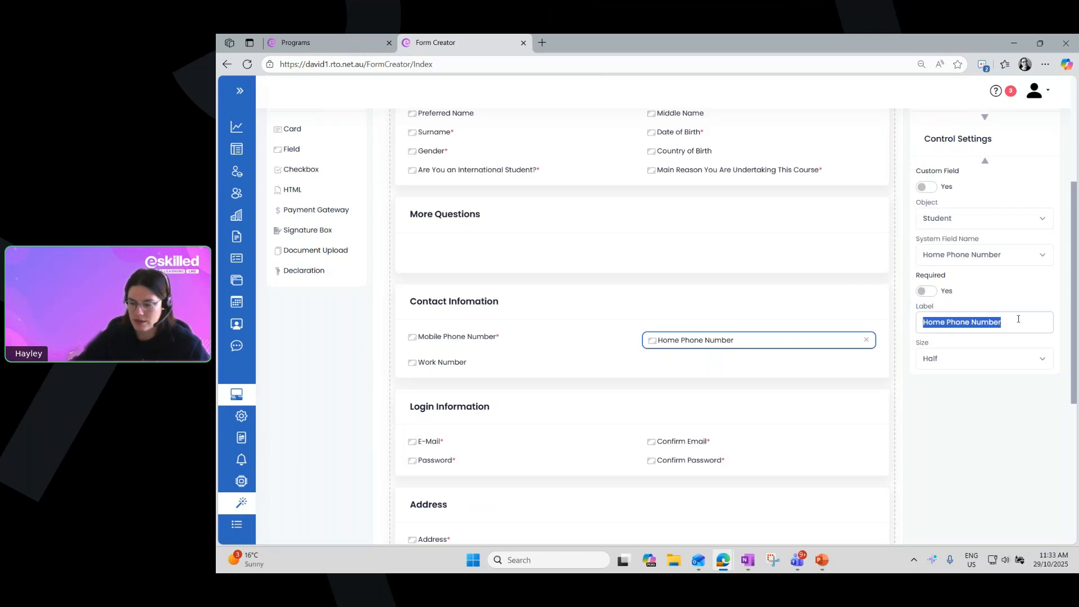
type("Lan")
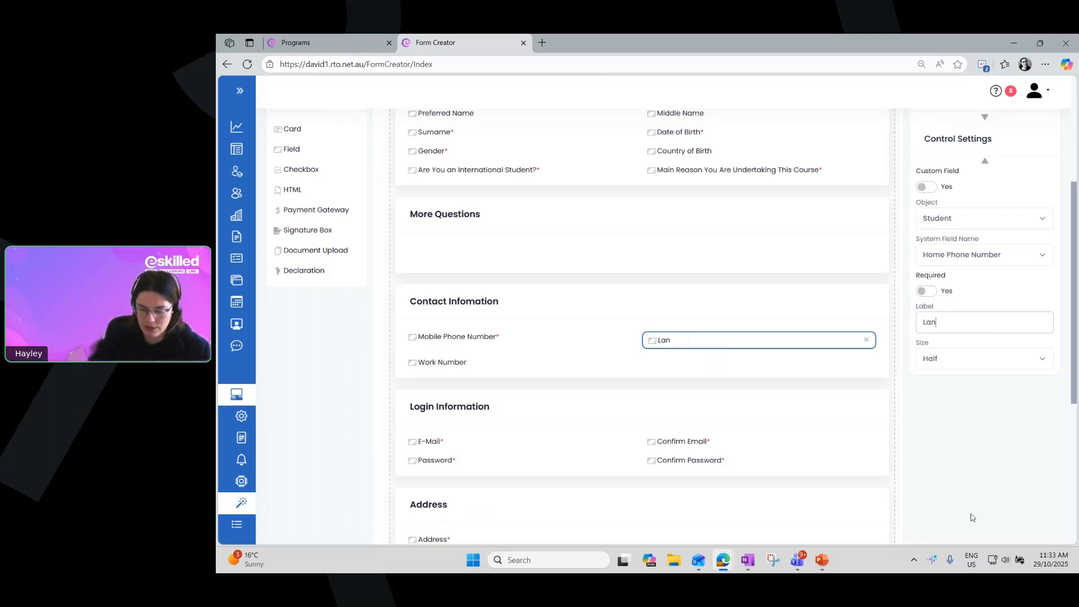
type("dlan")
type("ine")
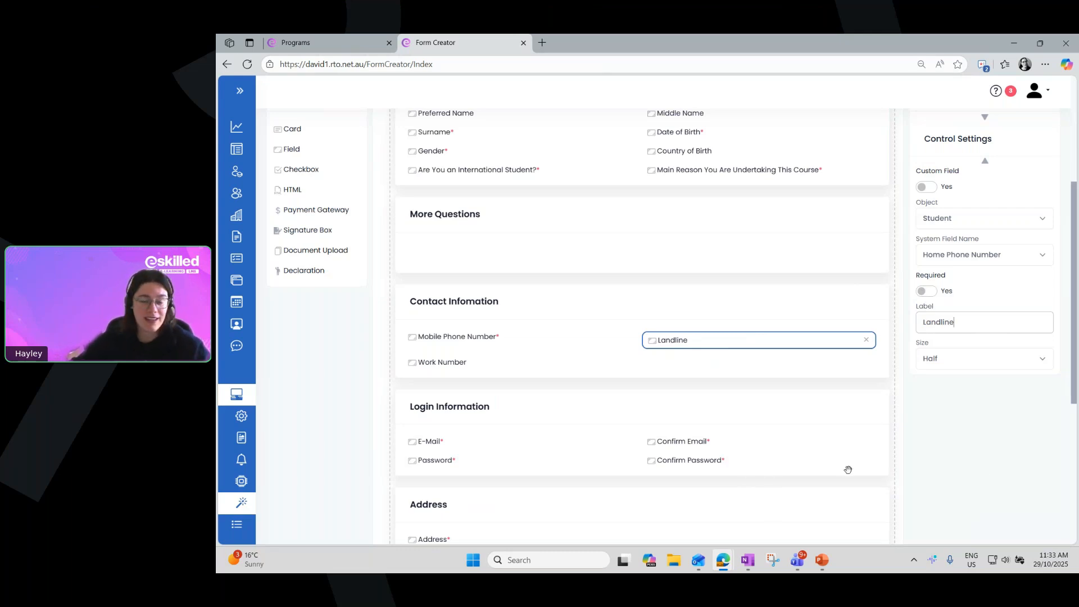
left_click(866, 339)
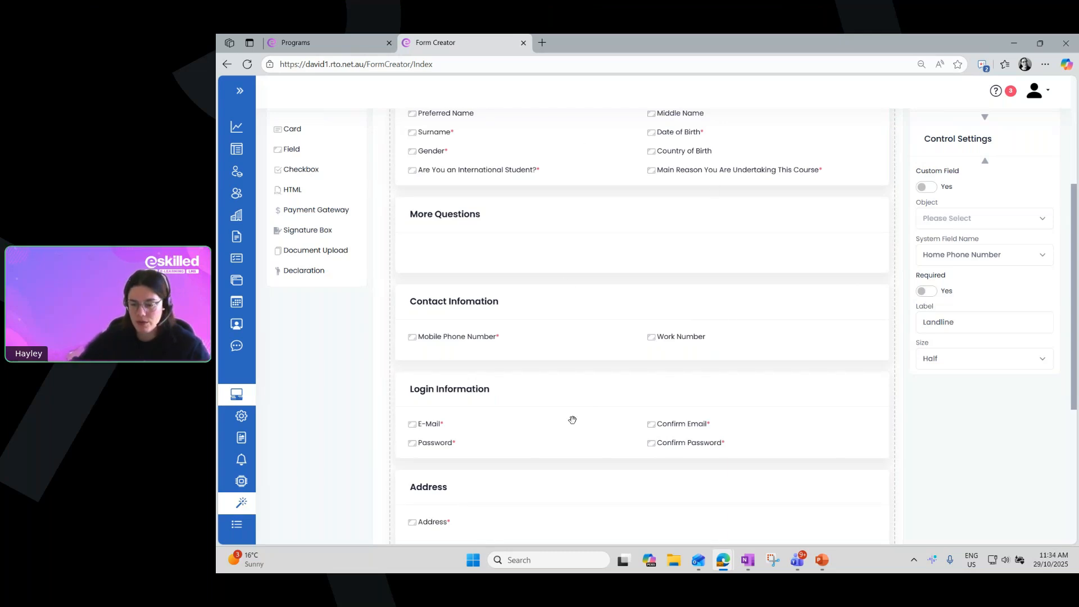
Rearrange the Personal Information card's fields into the order Preferred Name, Title, Surname, First Name, Middle Name, Date of Birth
scroll(573, 423, "up", 1)
scroll(573, 424, "up", 1)
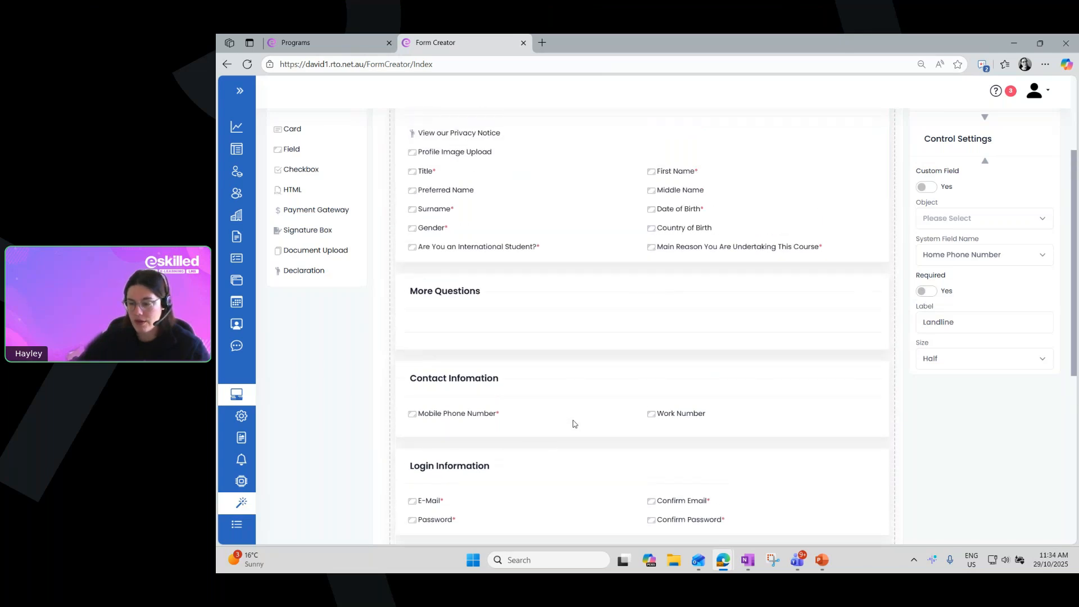
scroll(573, 422, "up", 2)
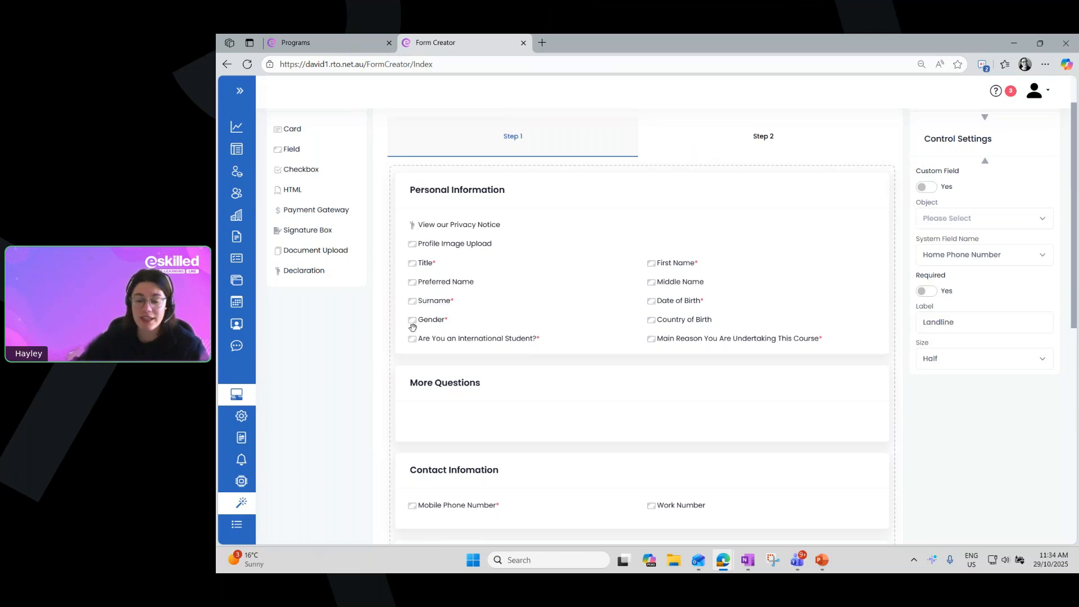
left_click_drag(653, 263, 416, 287)
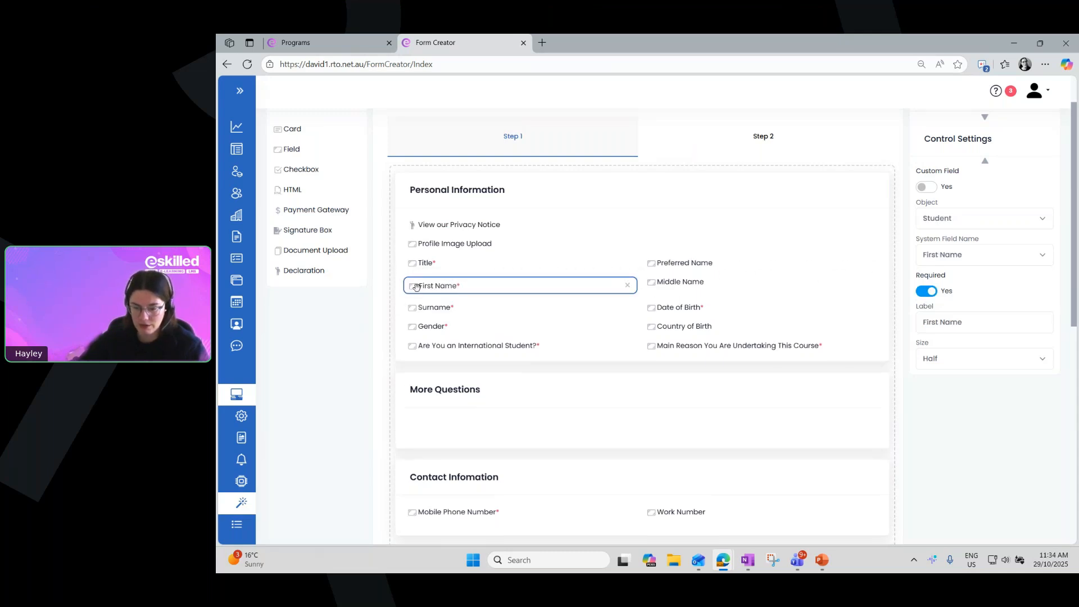
left_click_drag(653, 264, 415, 293)
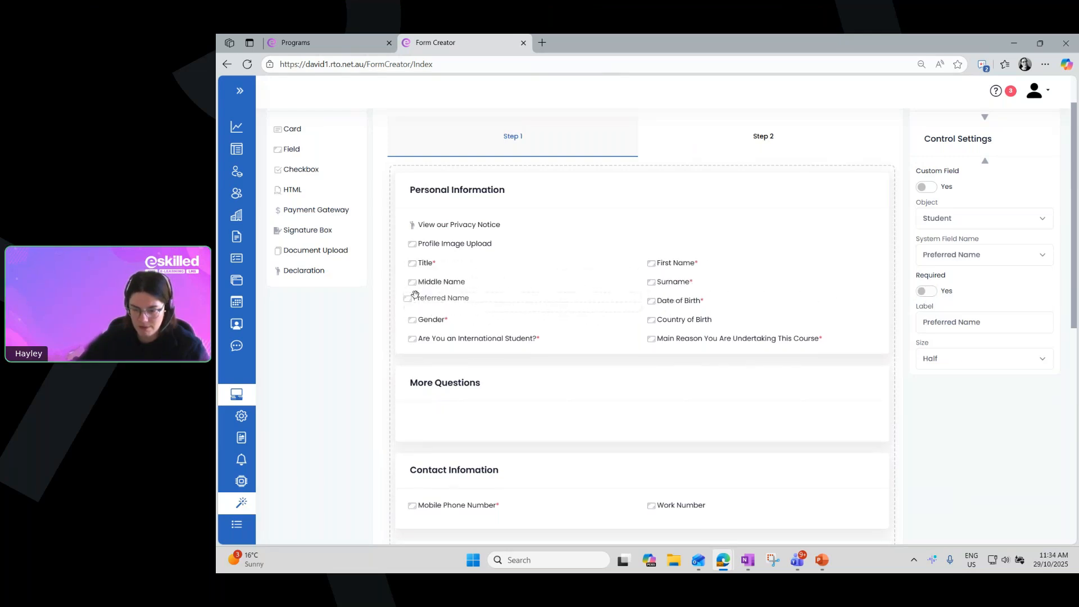
left_click_drag(653, 259, 431, 285)
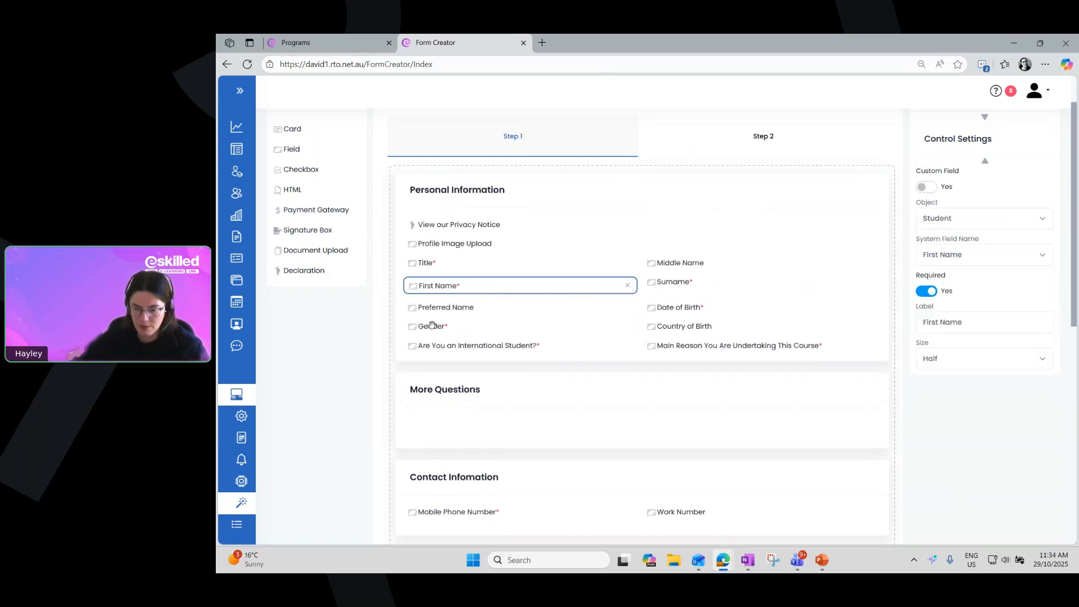
left_click_drag(675, 263, 423, 310)
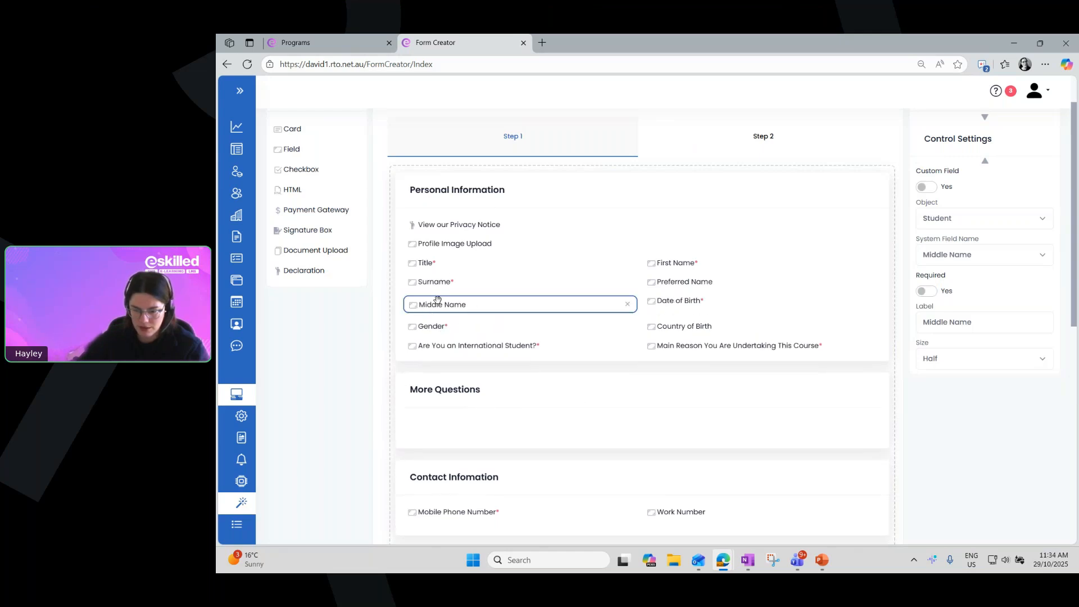
left_click_drag(653, 262, 422, 269)
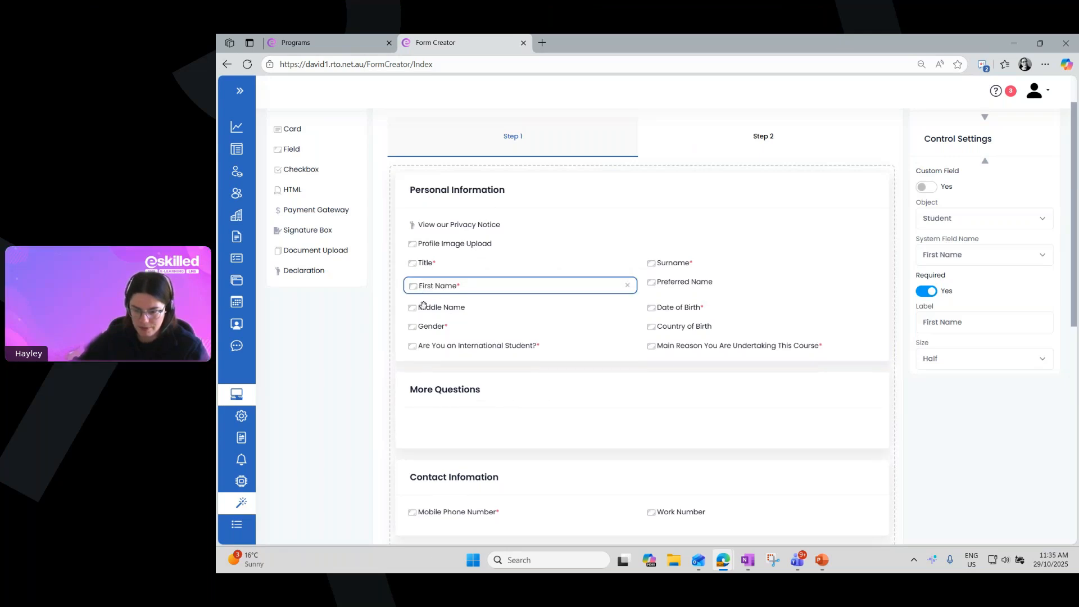
left_click_drag(648, 283, 431, 262)
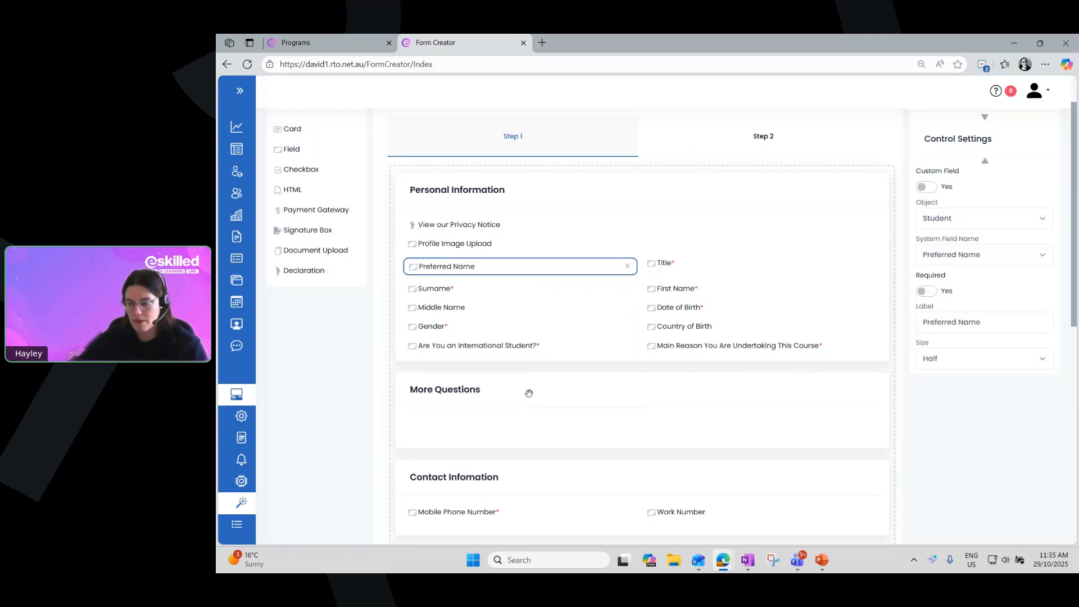
Add a new Field control to the empty More Questions card
scroll(541, 414, "down", 3)
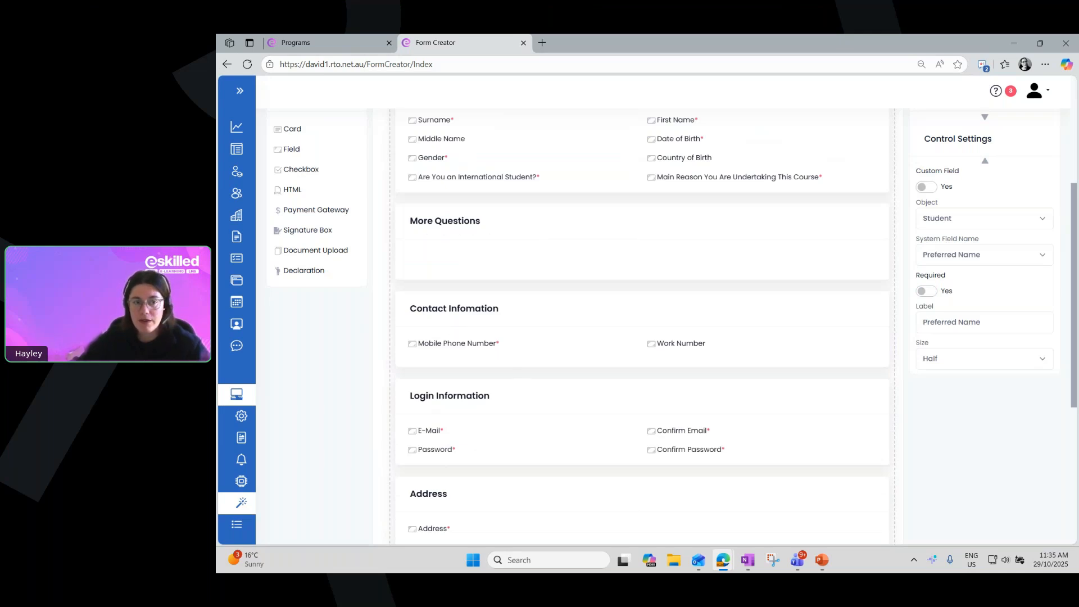
scroll(725, 337, "up", 2)
scroll(725, 344, "up", 2)
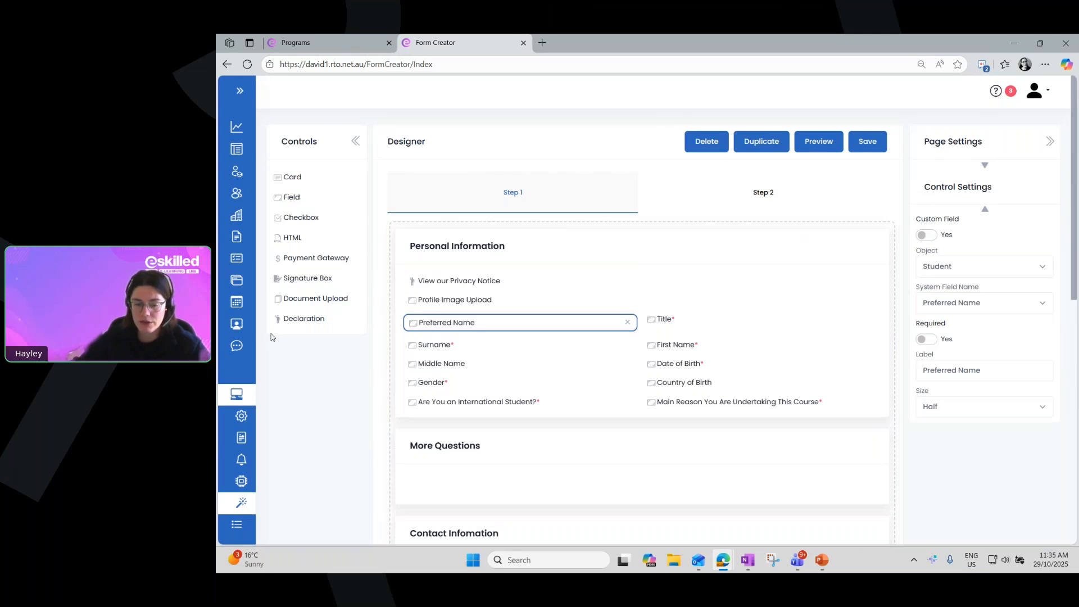
left_click(276, 200)
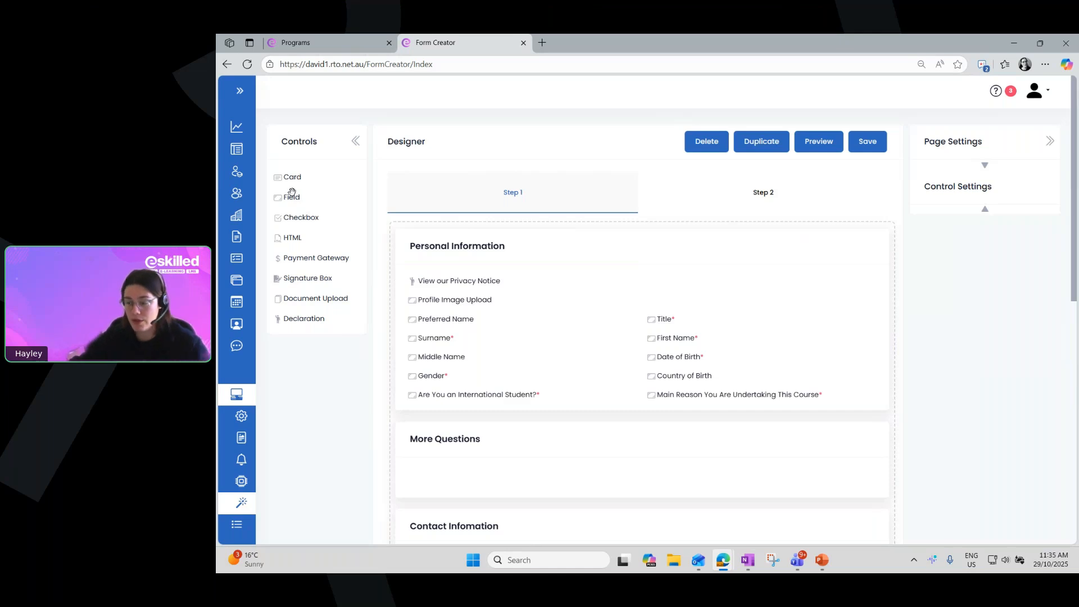
left_click_drag(292, 193, 416, 475)
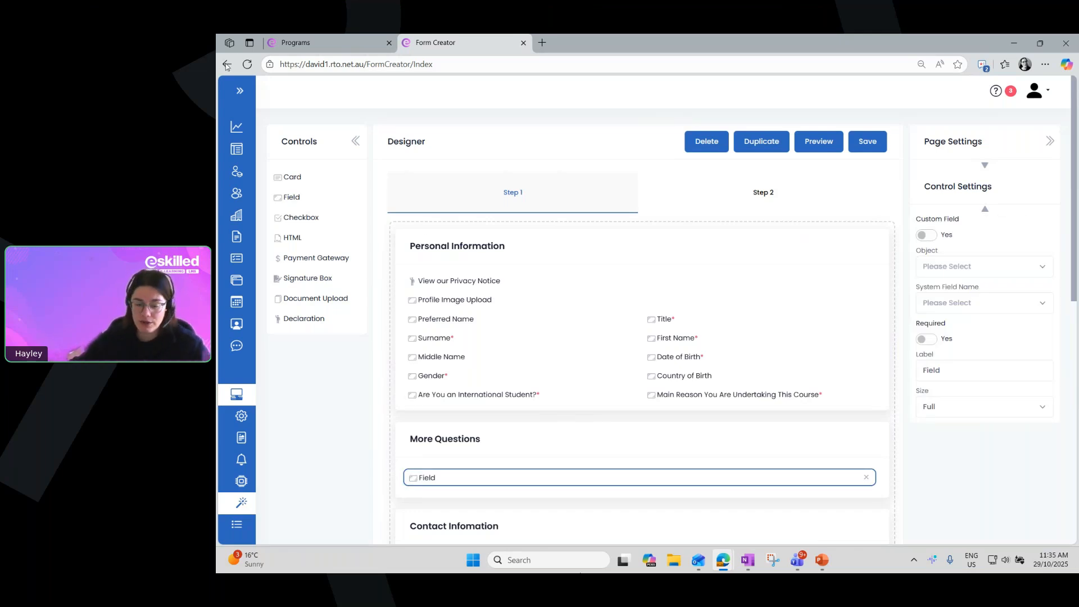
Move the new field out of the More Questions card, down below the Employment card, and back into More Questions
left_click_drag(413, 479, 410, 419)
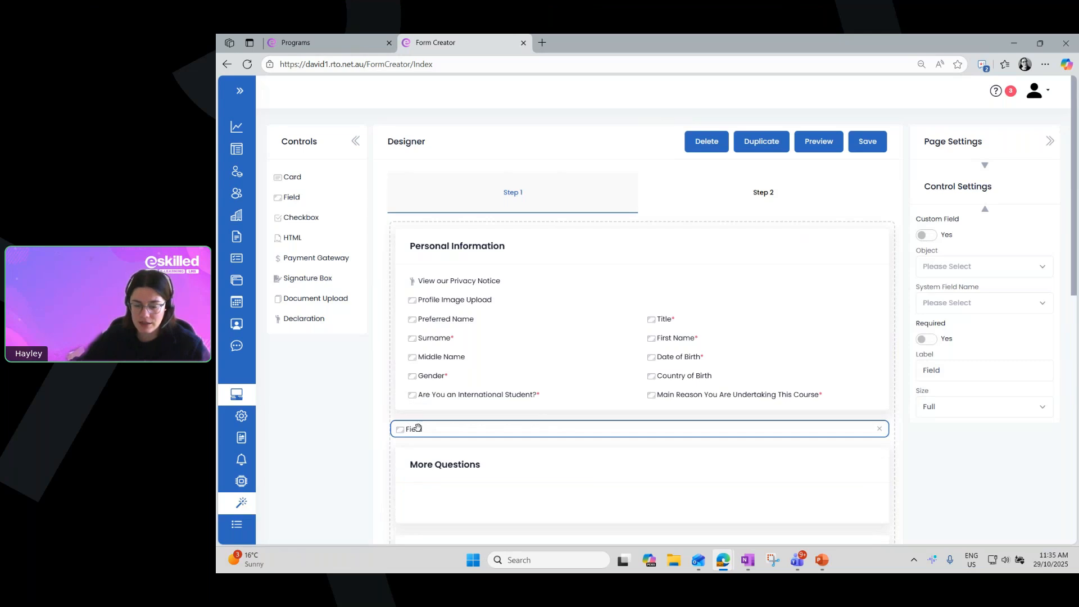
scroll(379, 427, "down", 1)
left_click_drag(401, 372, 427, 405)
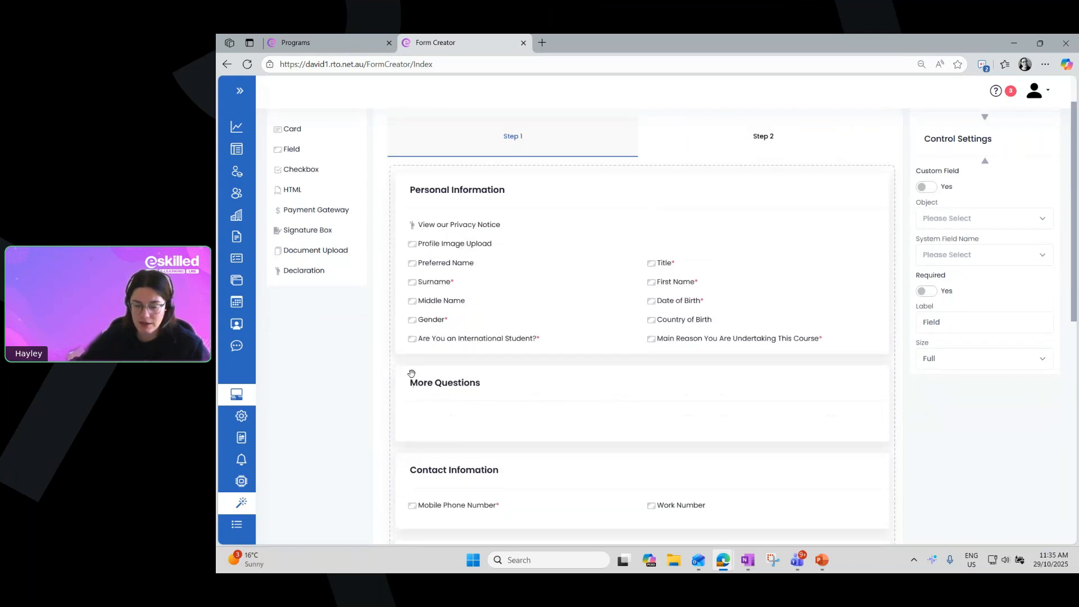
scroll(619, 367, "down", 10)
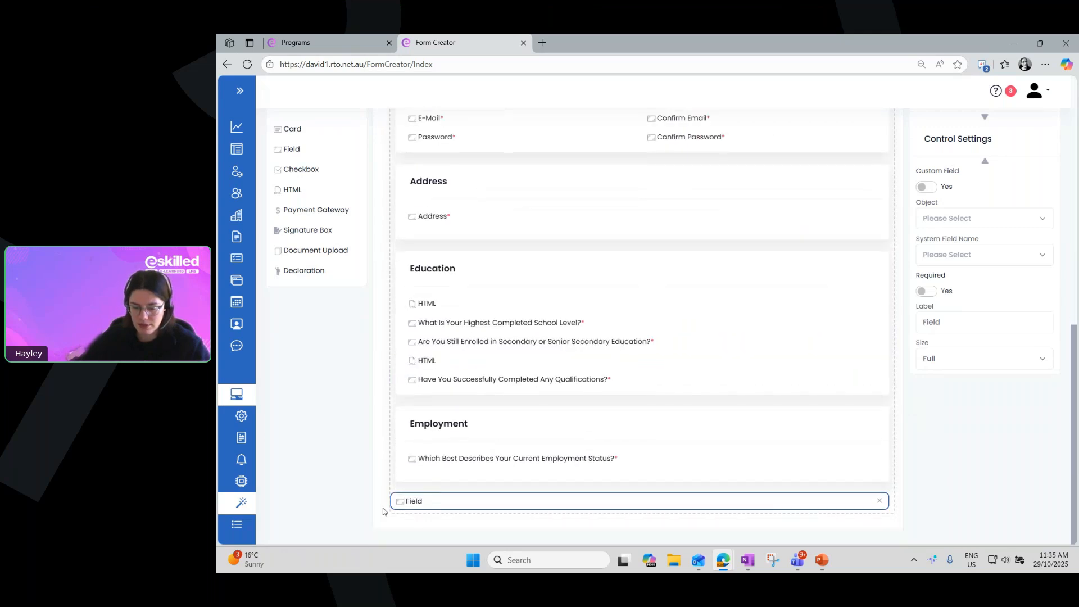
left_click_drag(395, 500, 412, 266)
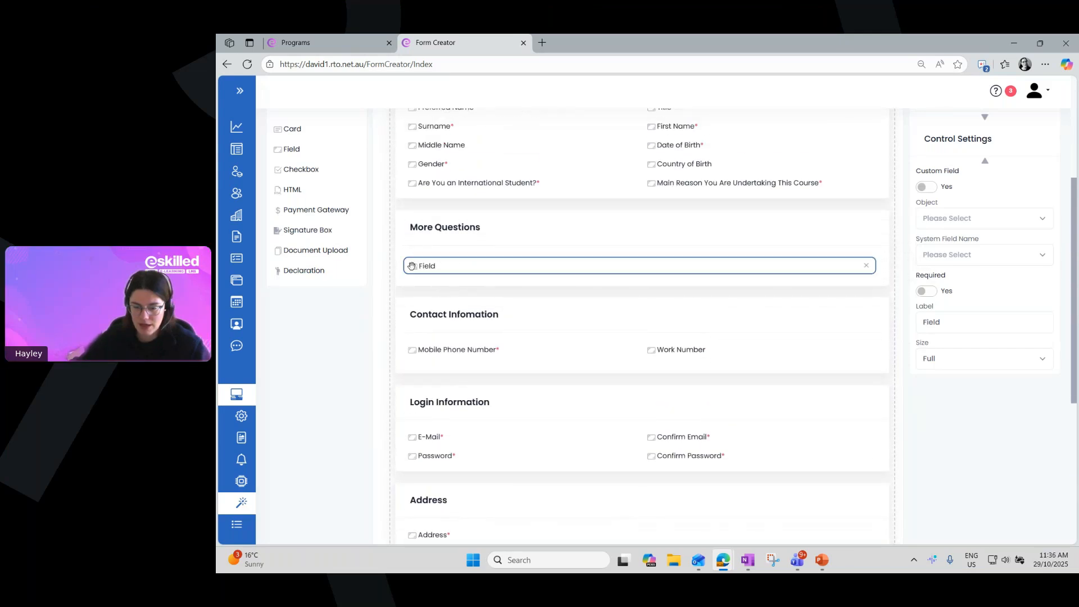
Switch the Custom Field option on and back off for the new field in the More Questions card
scroll(708, 328, "up", 3)
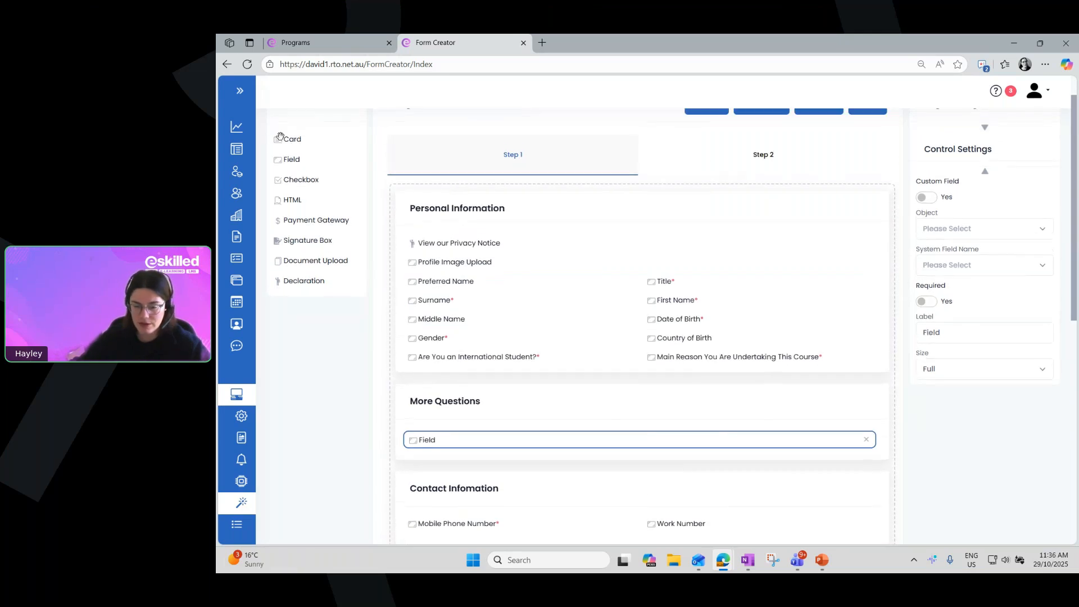
scroll(269, 184, "up", 1)
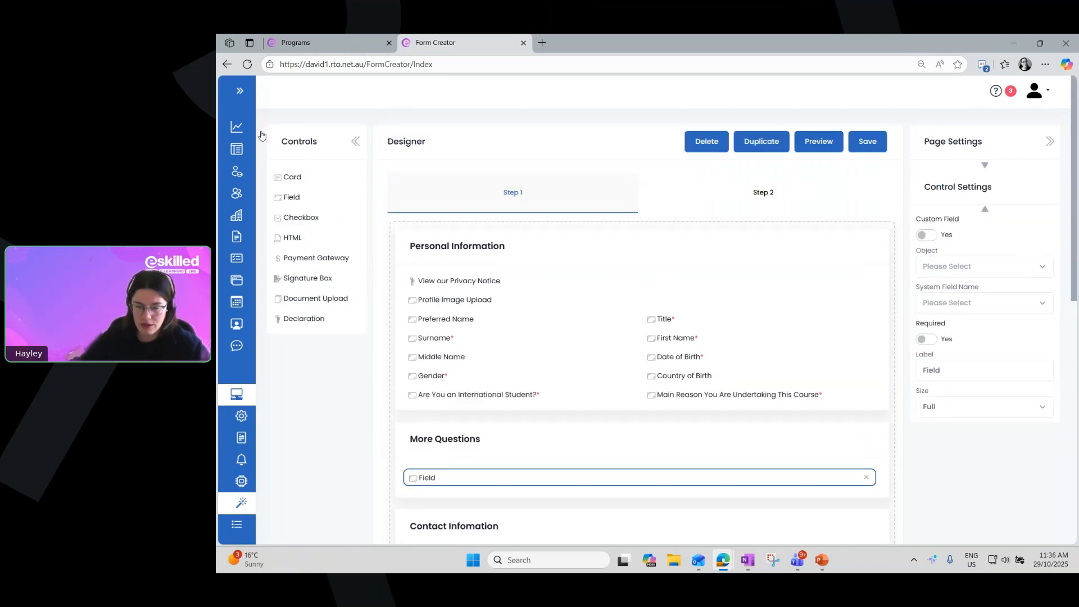
left_click(428, 478)
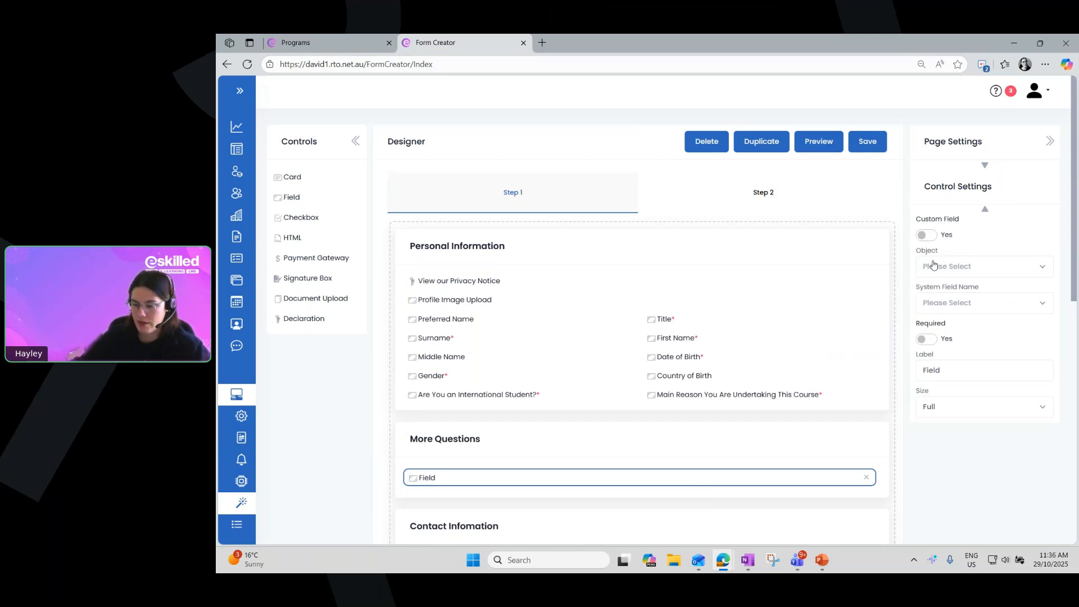
left_click_drag(922, 220, 957, 220)
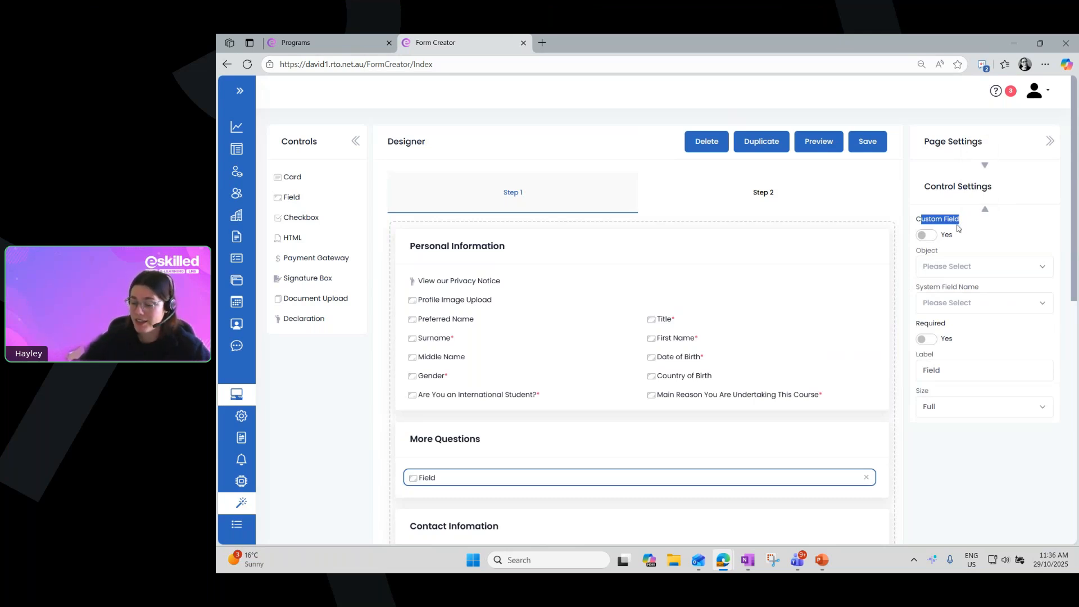
left_click(928, 236)
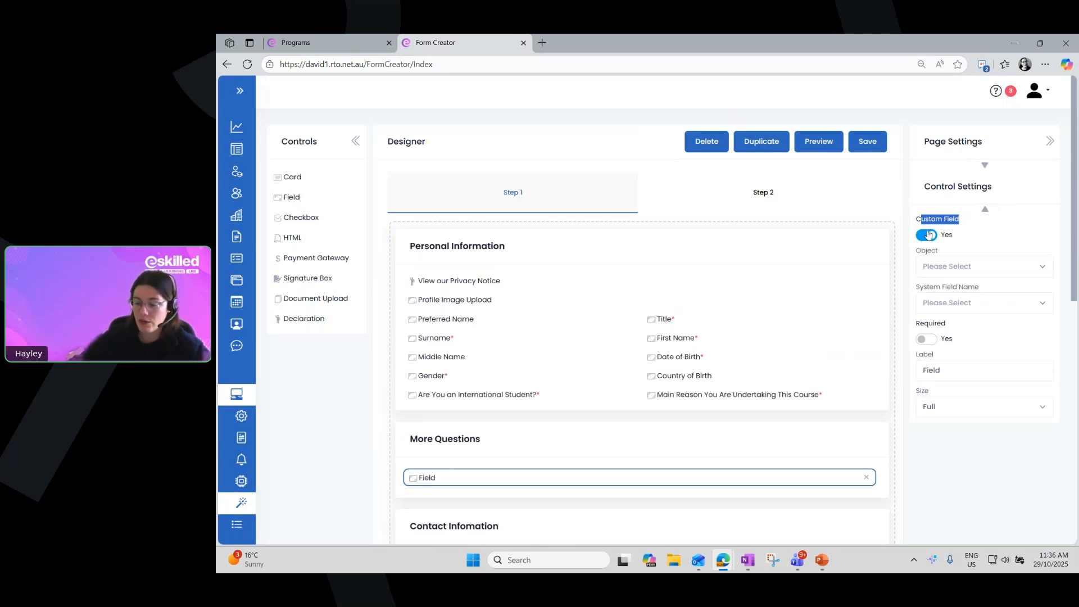
left_click(931, 235)
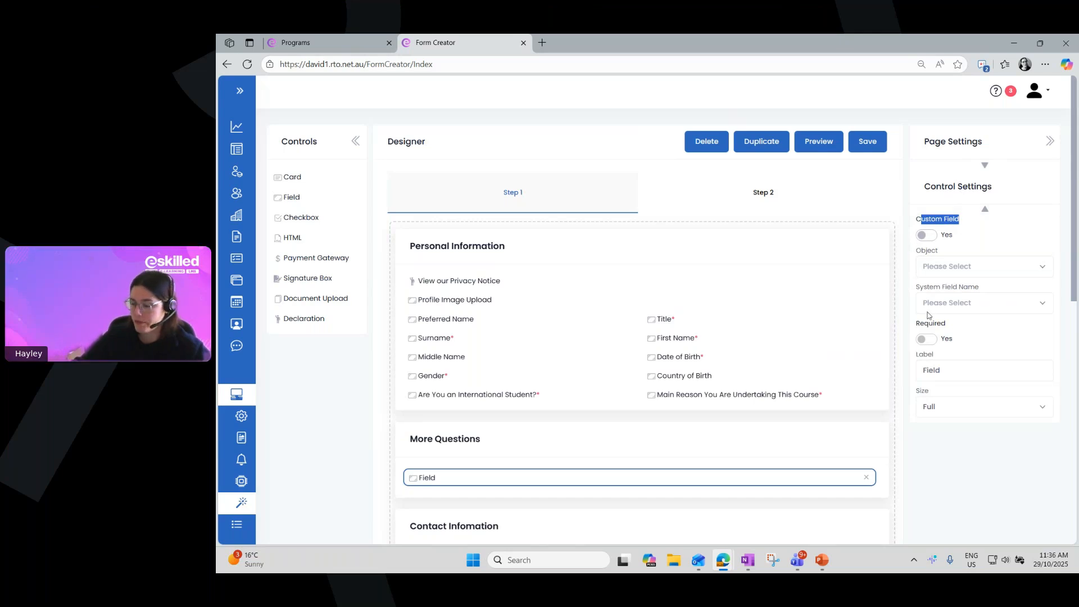
Set the new field's object to Enrolment and look through the system field names offered for it
left_click_drag(917, 251, 939, 252)
left_click(938, 269)
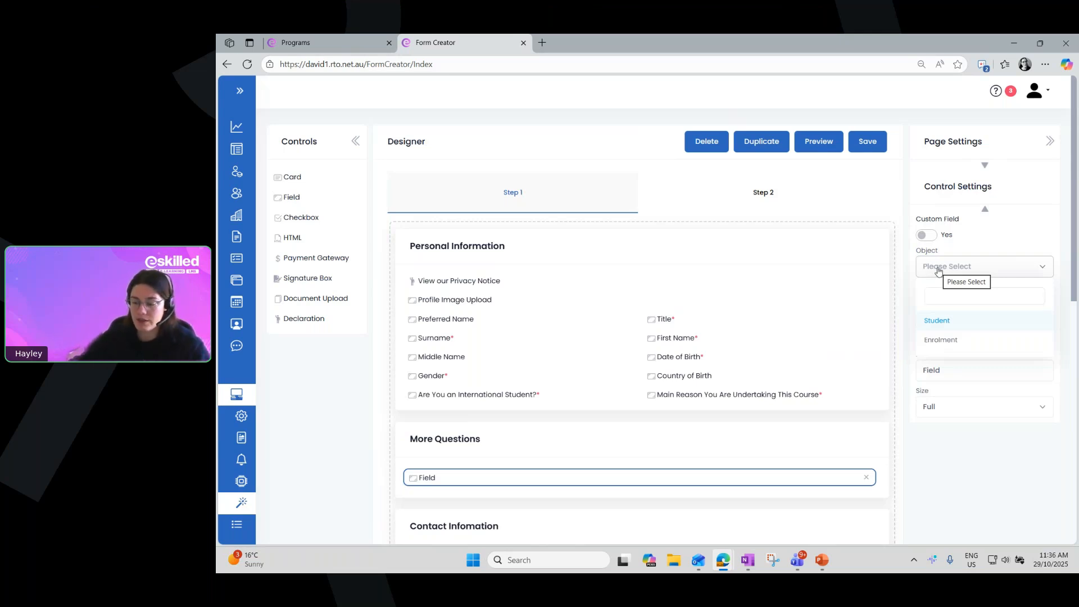
left_click(961, 343)
left_click(963, 305)
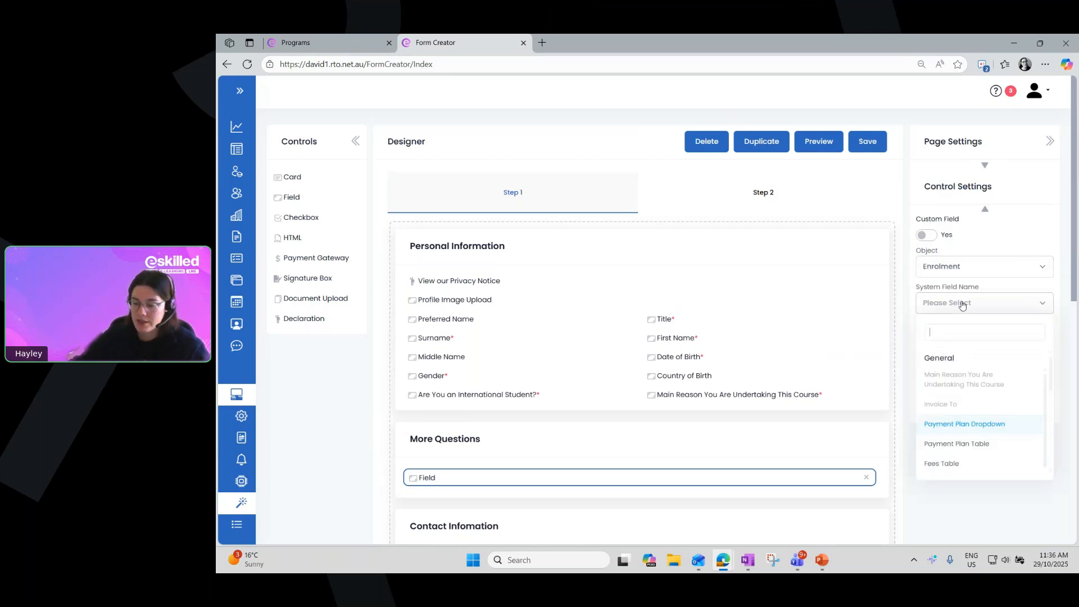
scroll(989, 428, "down", 1)
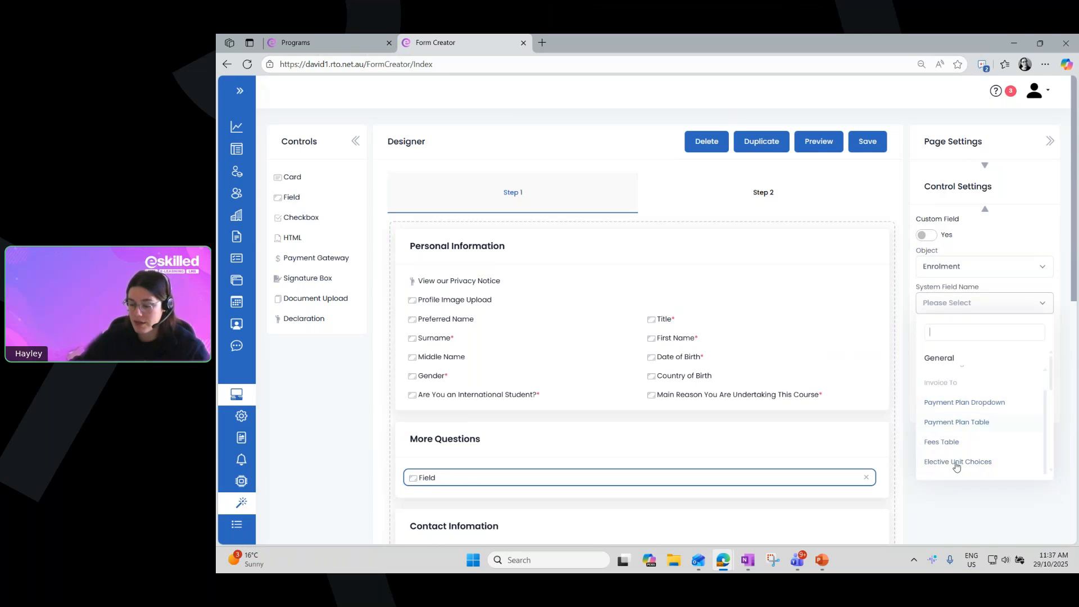
left_click(980, 289)
Set the new field's object to Student and its system field name to Alternative Email Address
left_click(972, 268)
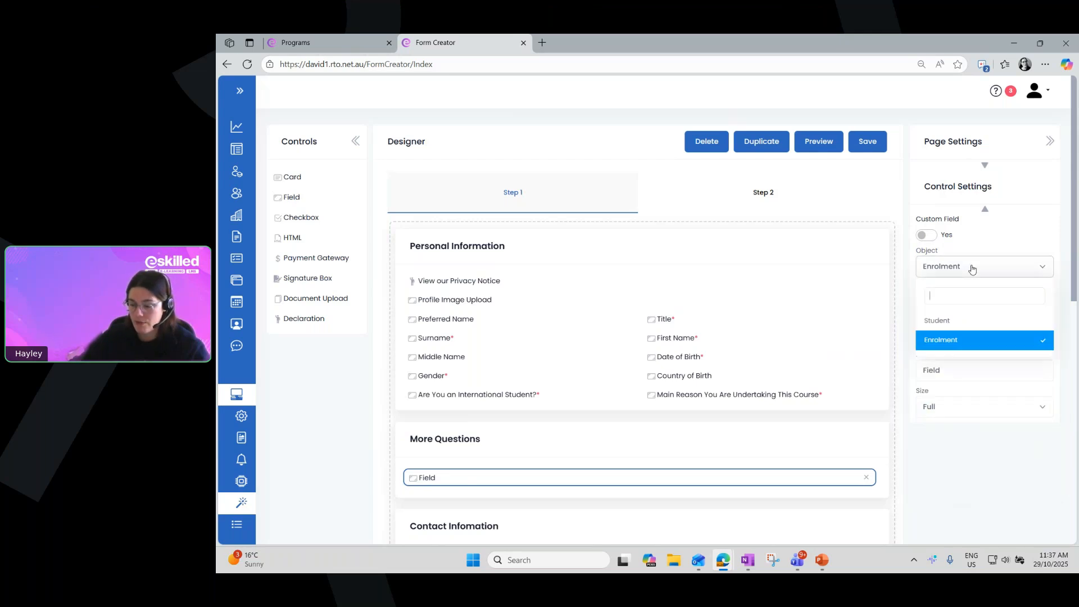
left_click(954, 324)
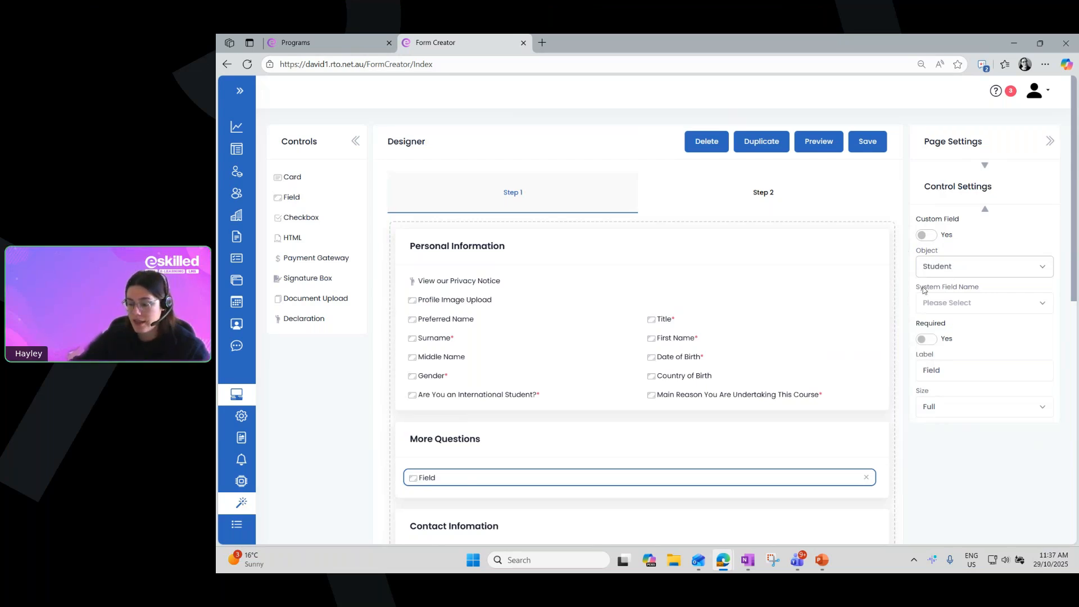
left_click_drag(920, 290, 988, 295)
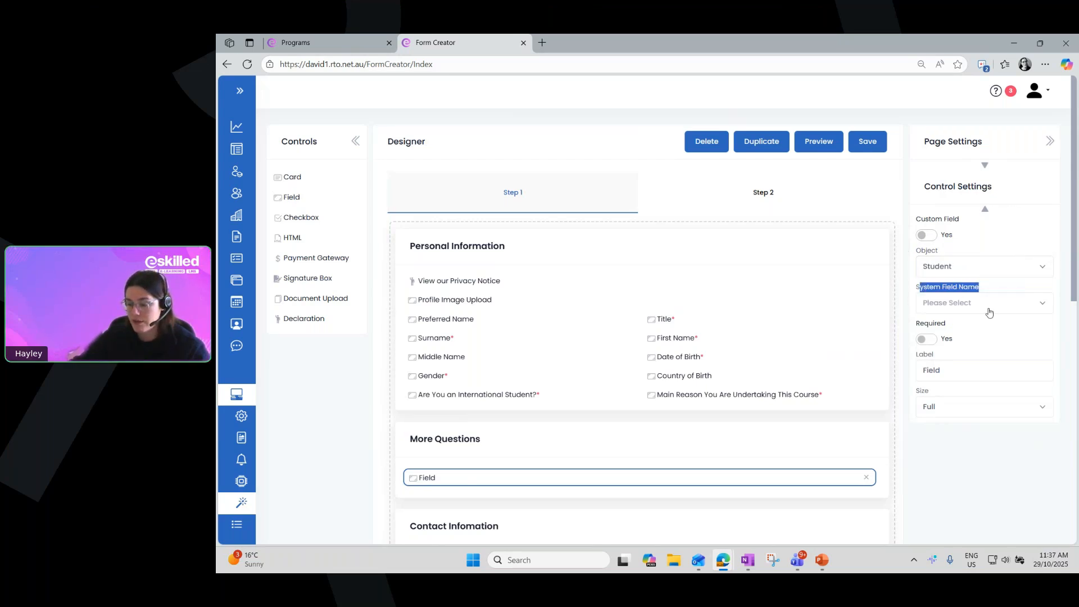
left_click(988, 309)
scroll(989, 407, "down", 2)
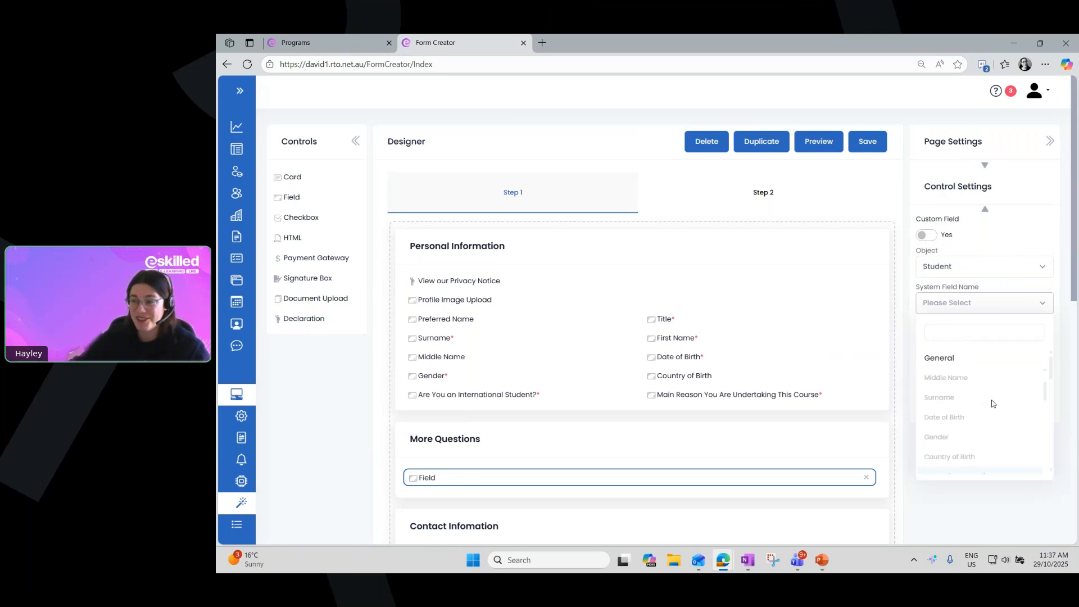
scroll(992, 404, "down", 2)
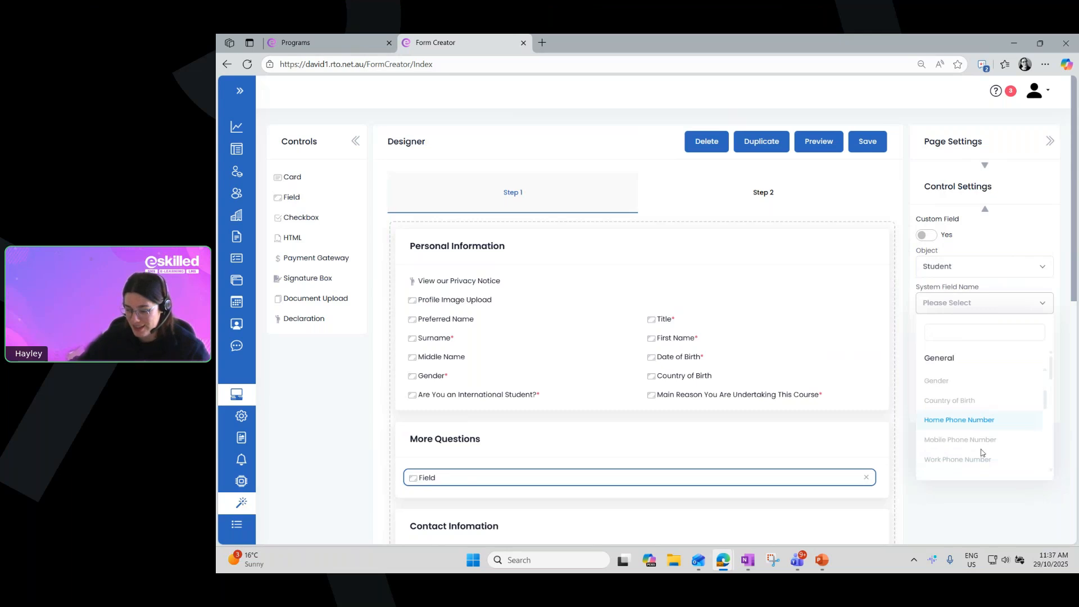
scroll(937, 403, "down", 5)
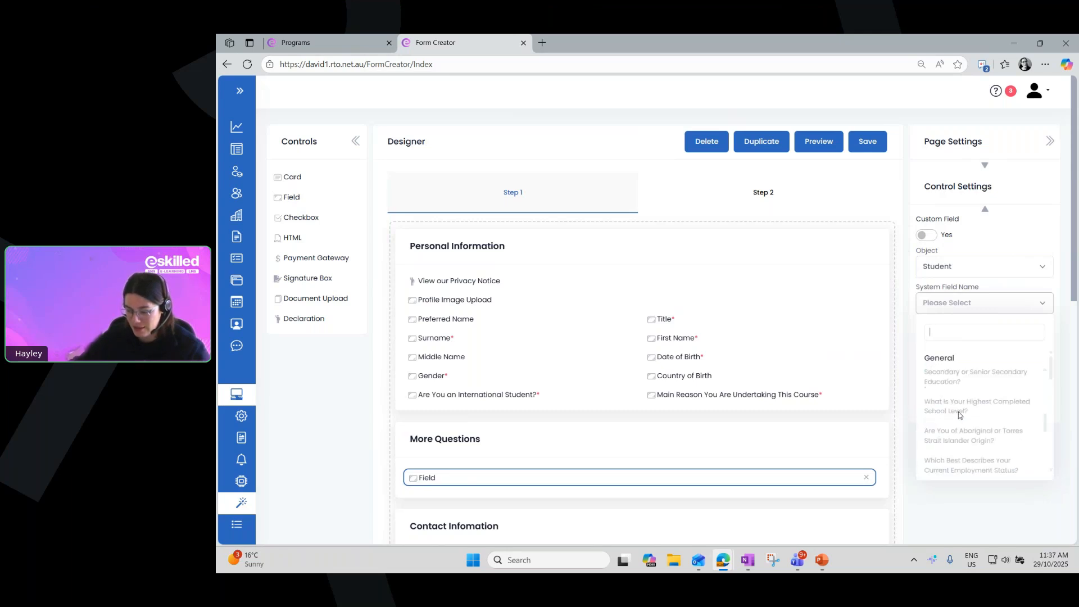
scroll(961, 415, "down", 2)
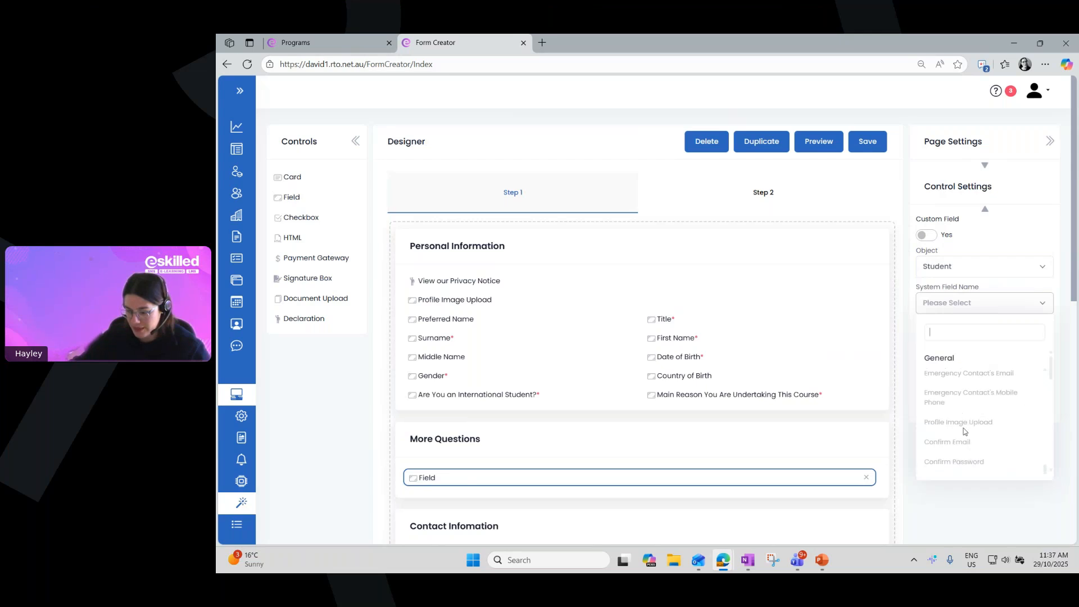
scroll(990, 419, "down", 4)
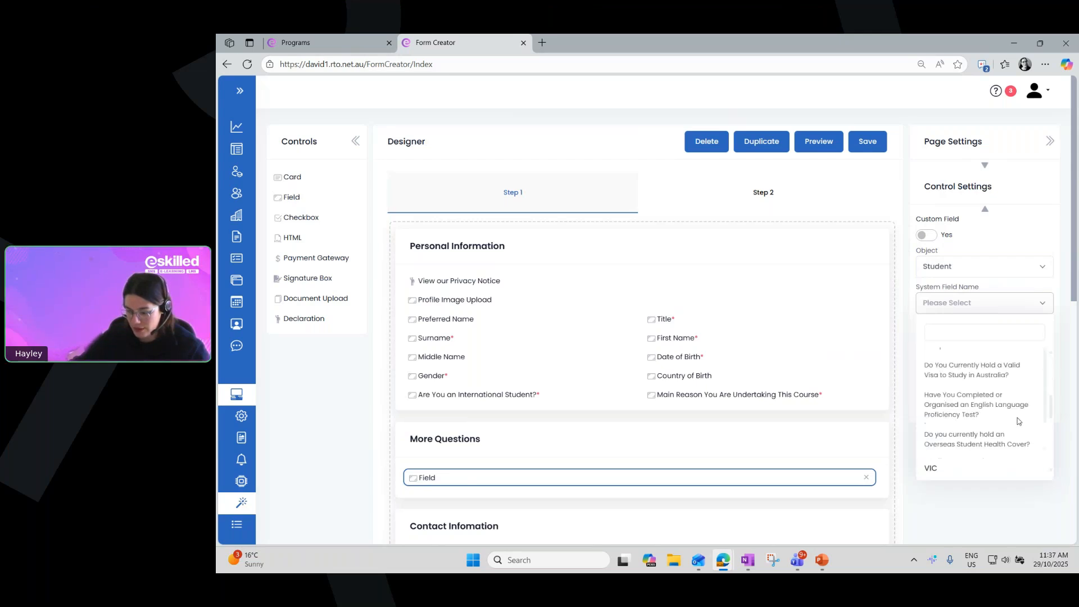
scroll(1005, 412, "up", 1)
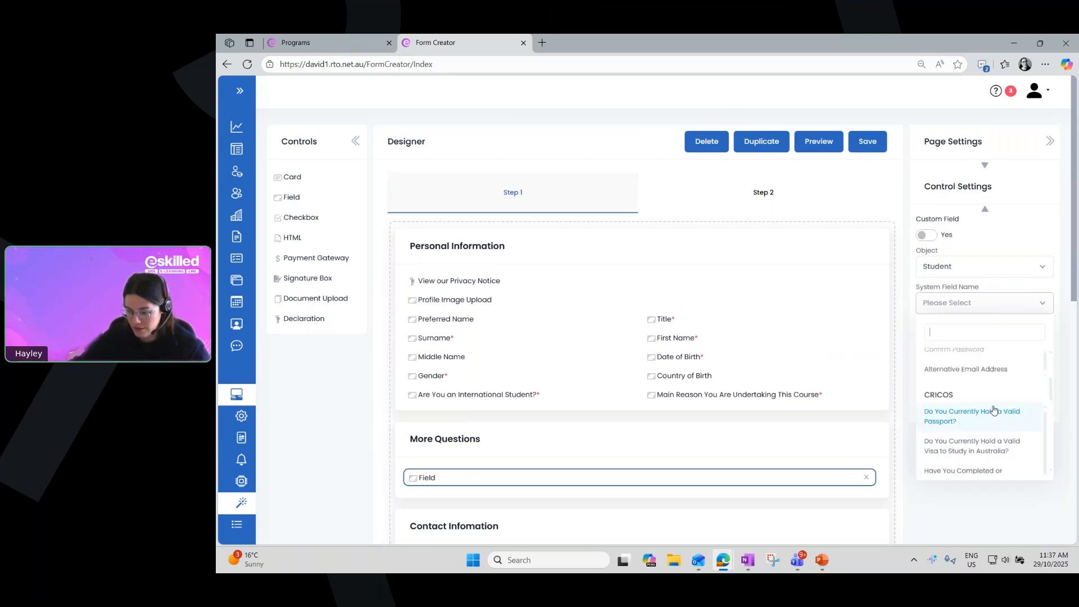
left_click(960, 369)
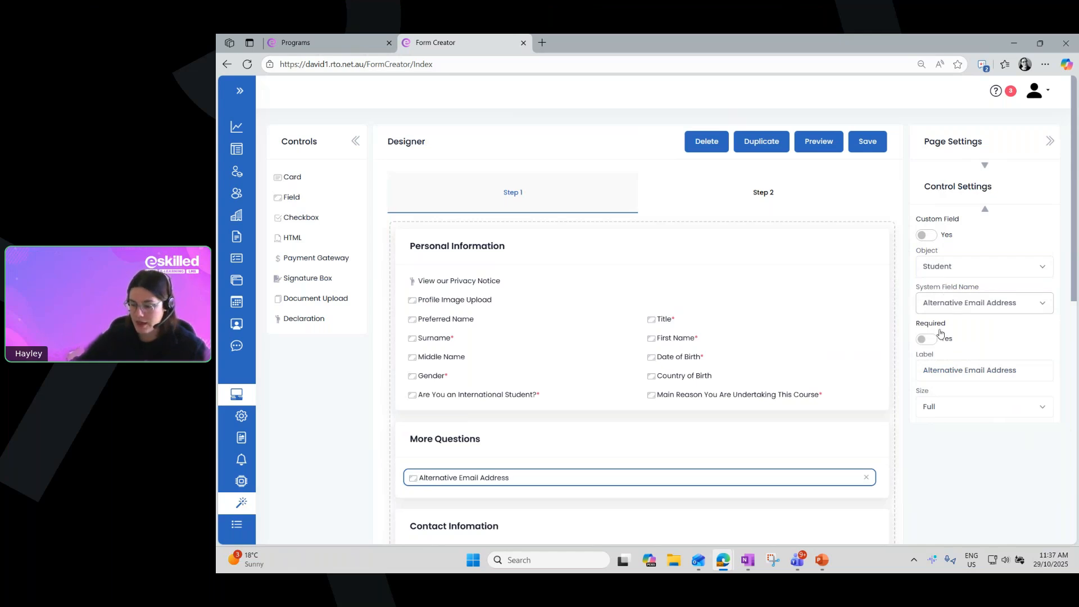
Shorten the label of the field in the More Questions card to "Alt Email Address"
mouse_move(919, 360)
left_mouse_down()
mouse_move(939, 360)
mouse_move(916, 361)
left_mouse_up()
left_click(946, 385)
left_click(1044, 374)
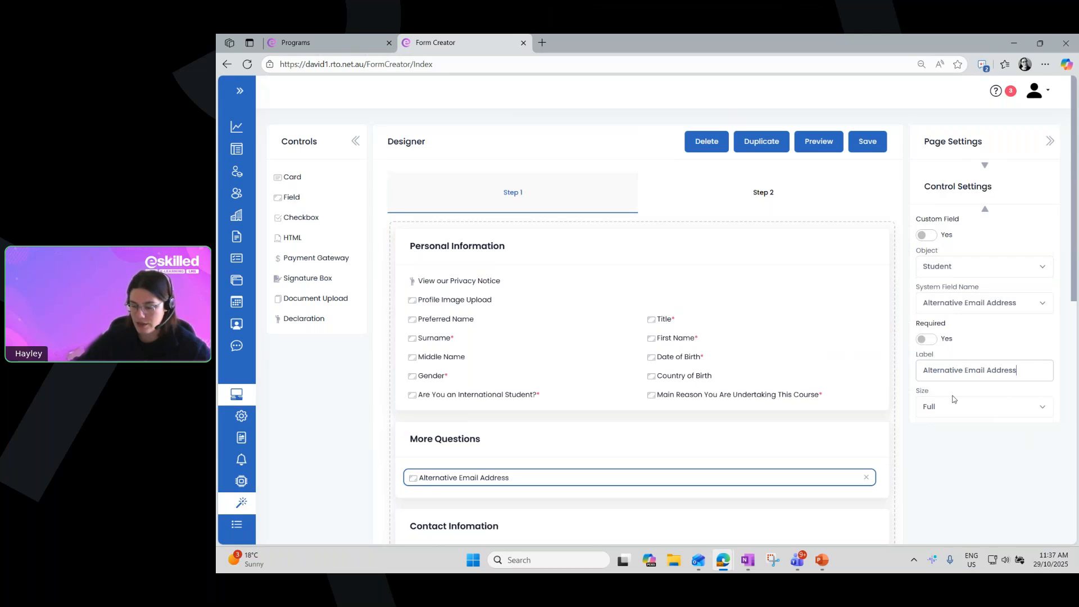
left_click(962, 372)
key("BackSpace")
key("BackSpace")
key("BackSpace")
key("BackSpace")
key("BackSpace")
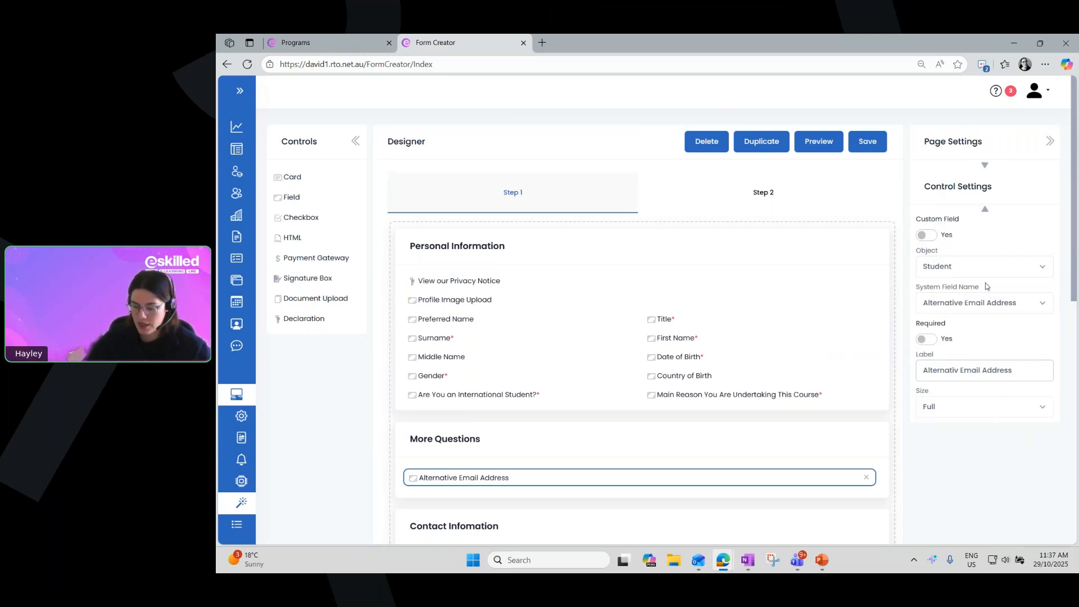
key("BackSpace")
key("BackSpace")
key("BackSpace")
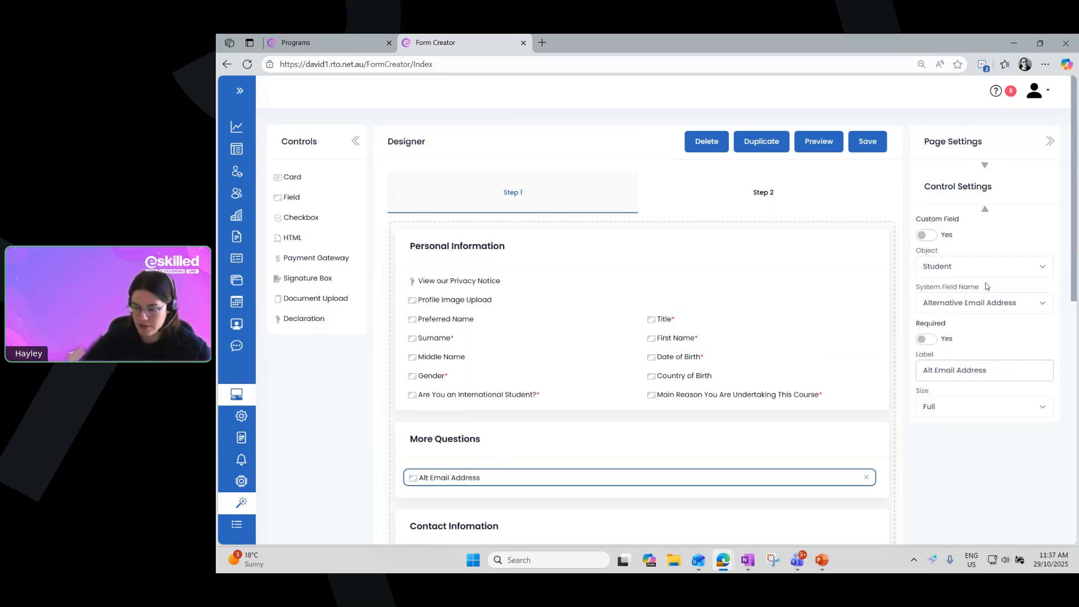
left_click(995, 329)
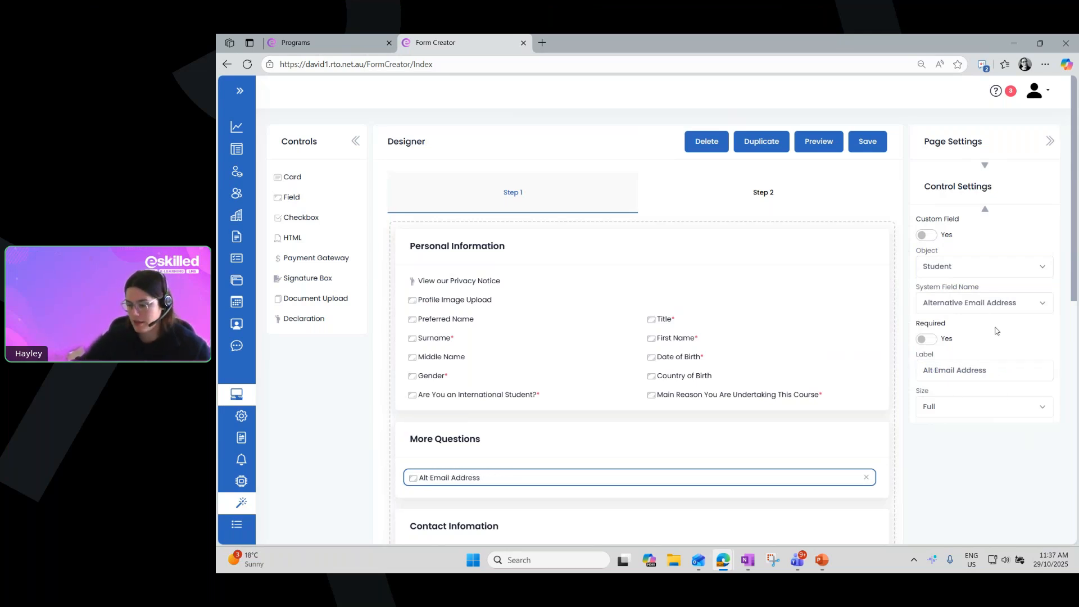
Switch the Required option on and back off for the Alt Email Address field
left_click_drag(918, 326, 956, 328)
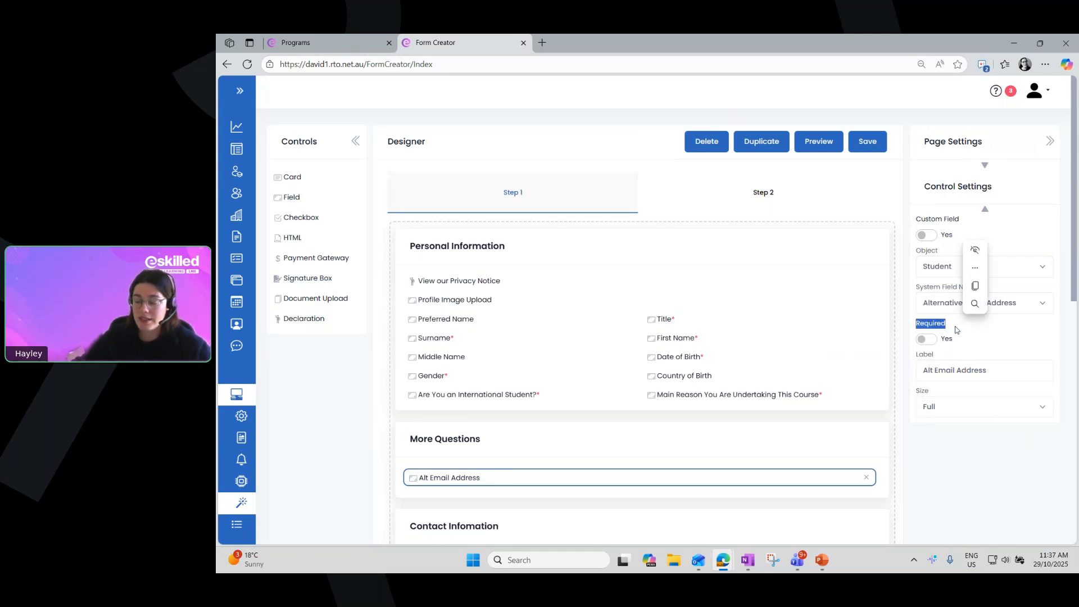
left_click(961, 342)
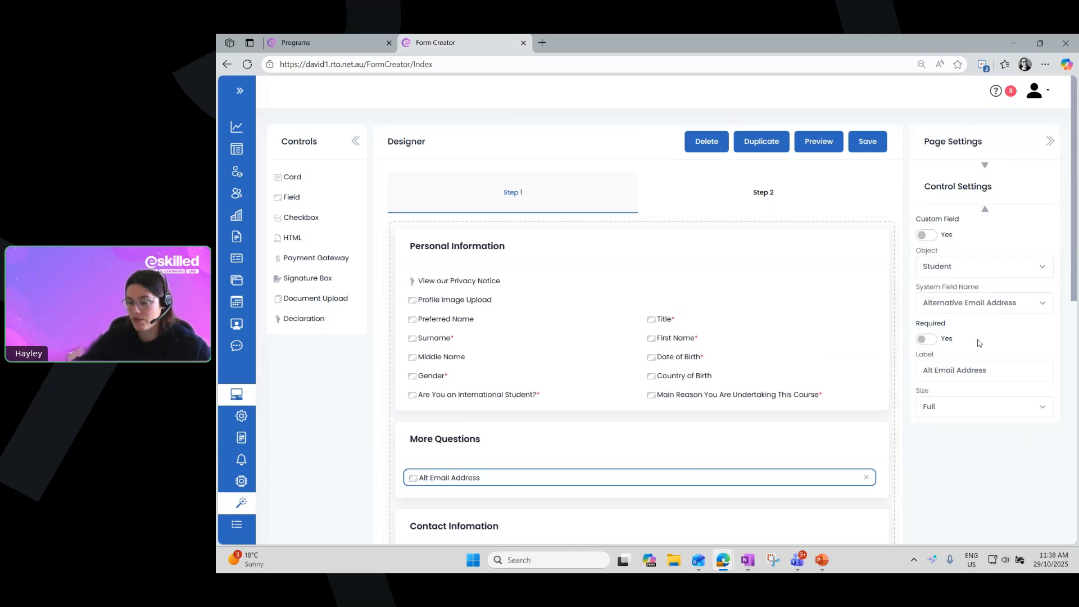
left_click(925, 340)
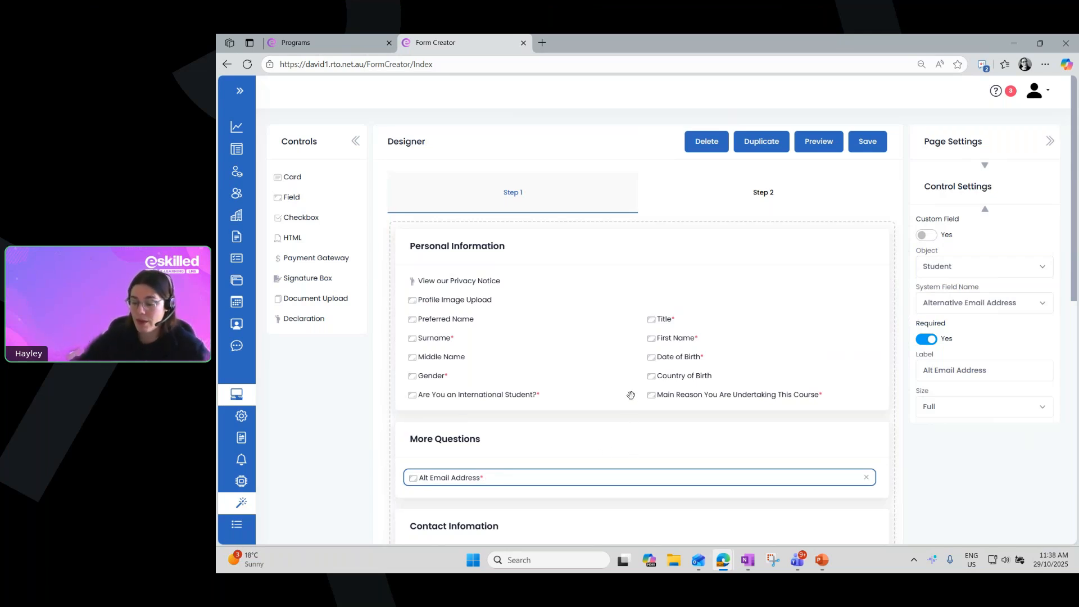
left_click(926, 340)
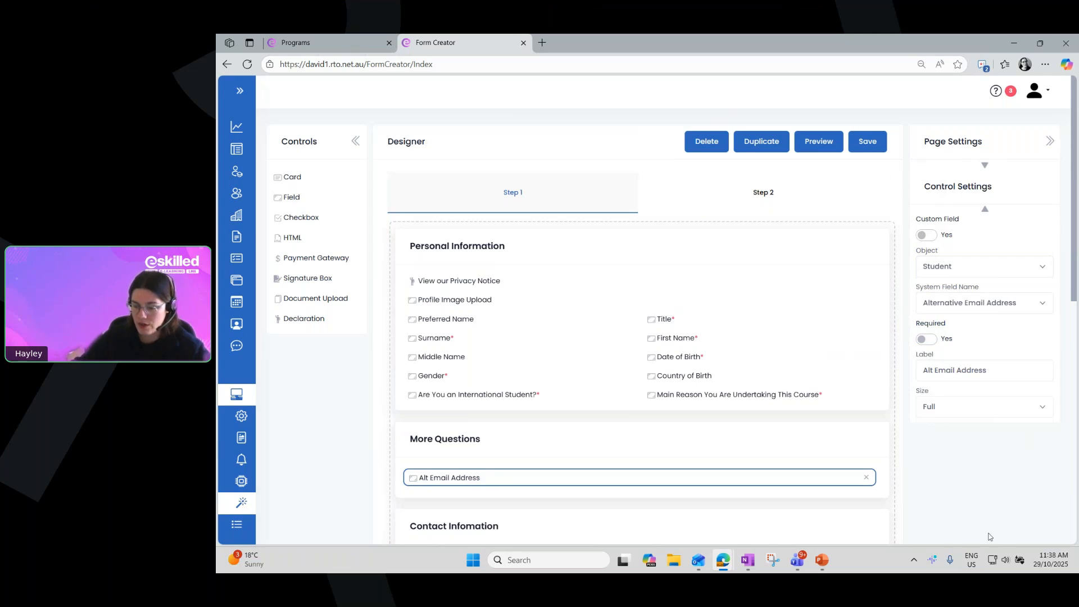
Set the size of the Alt Email Address field in the More Questions card to Half
left_click_drag(932, 397, 916, 393)
left_click(954, 446)
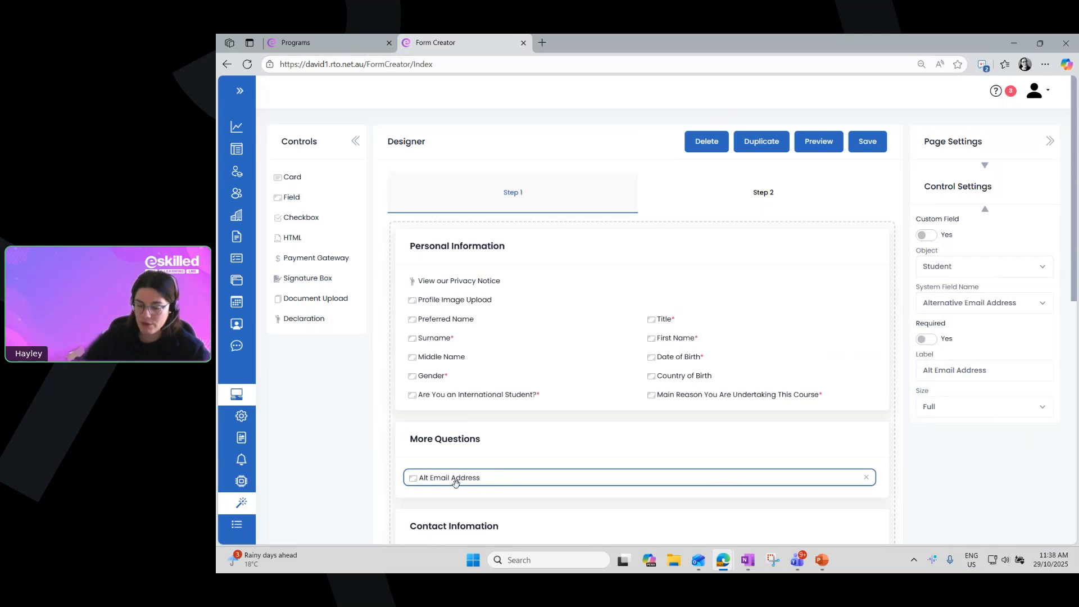
left_click(927, 412)
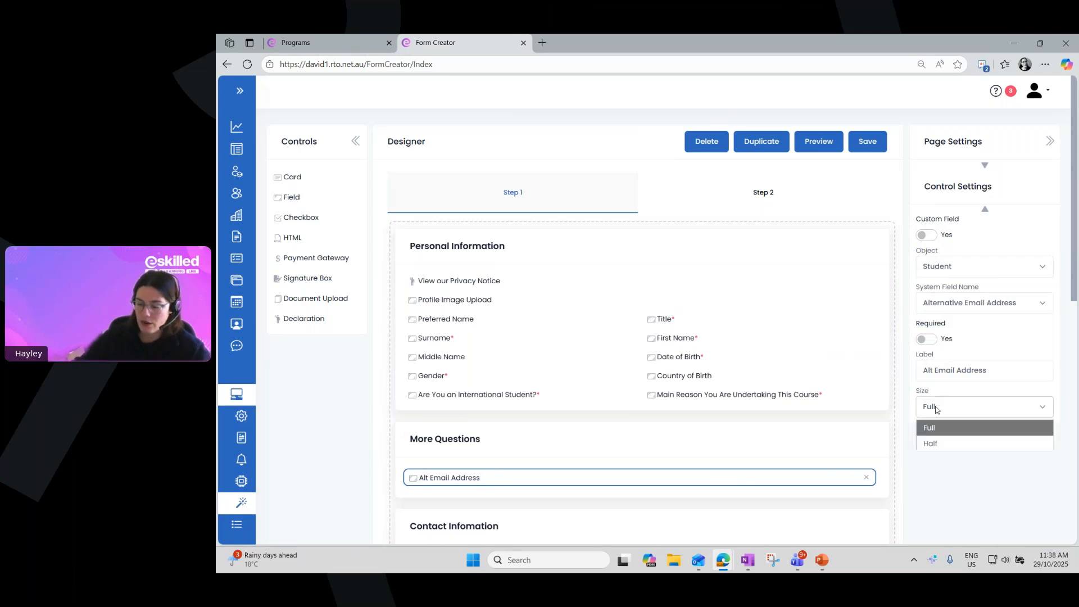
left_click(936, 445)
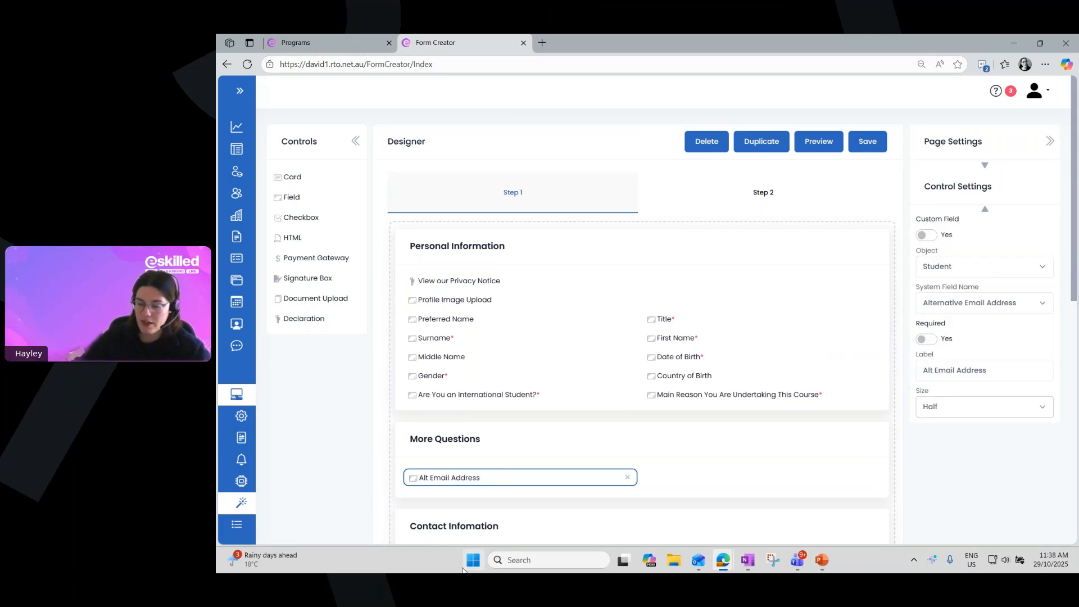
scroll(523, 484, "down", 1)
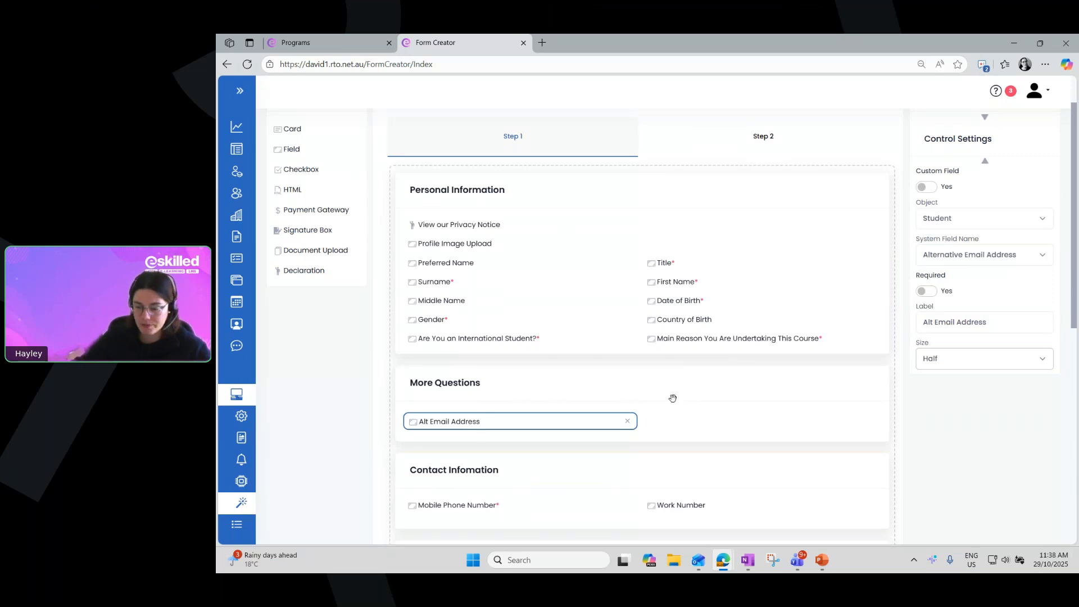
scroll(1040, 408, "up", 1)
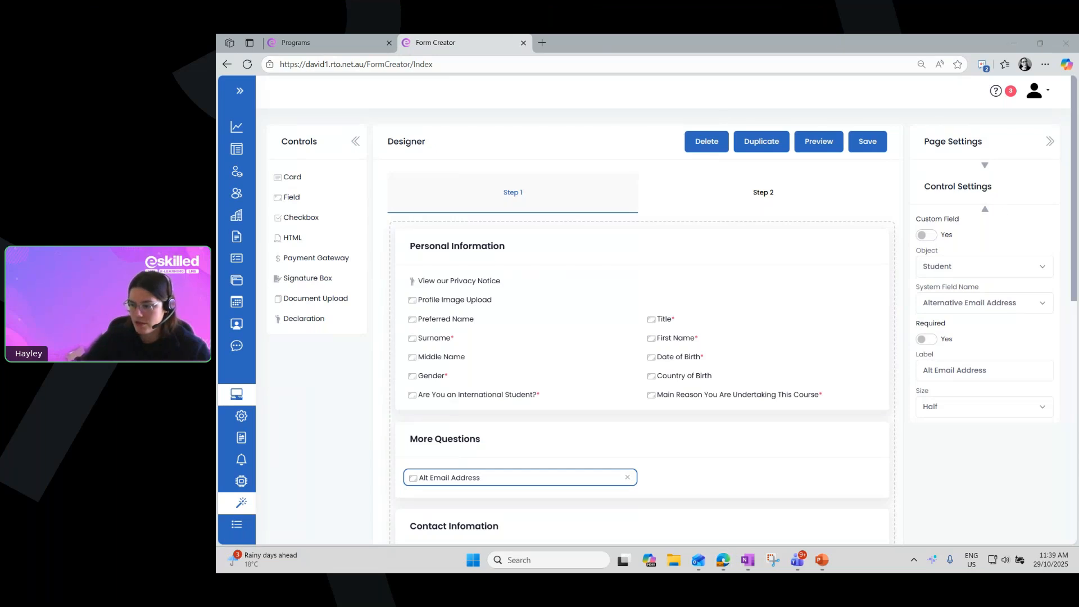
Switch to the PowerPoint slide show and advance to the slide about Controls, Designer and Control Settings
key("alt+Tab")
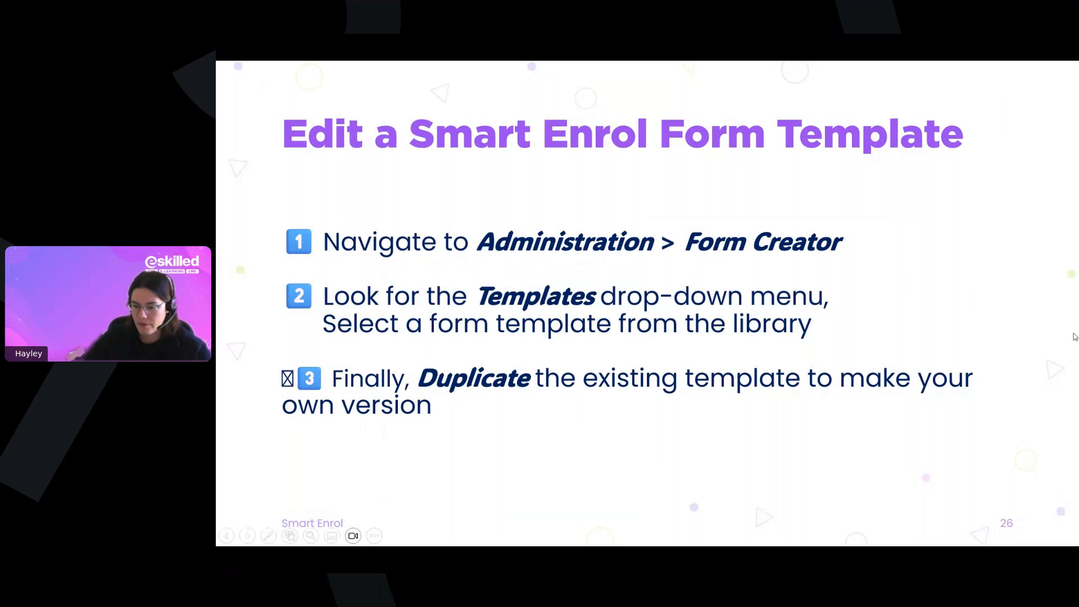
left_click(462, 243)
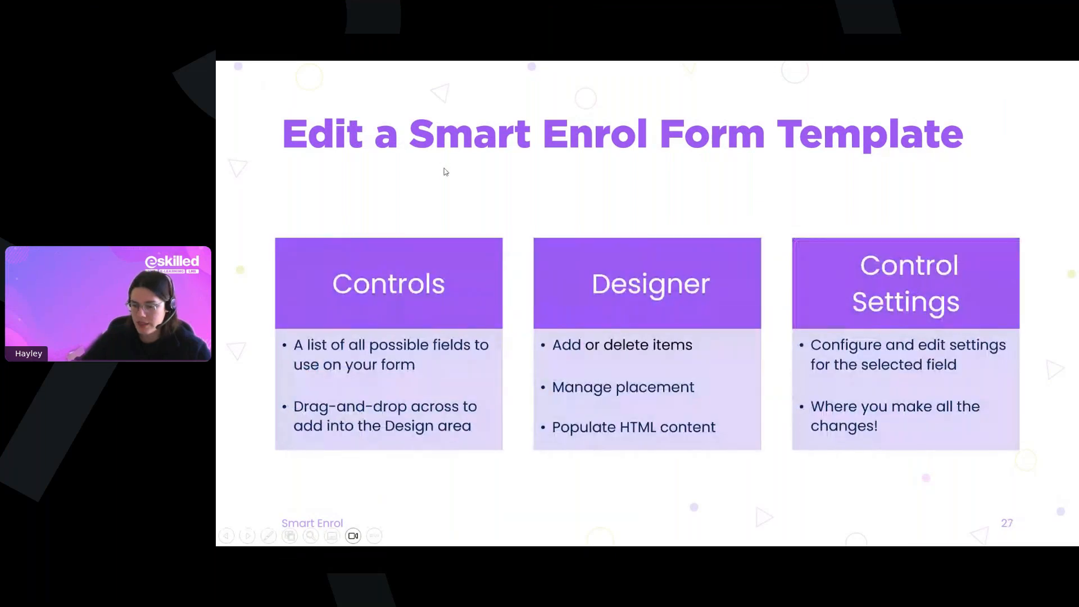
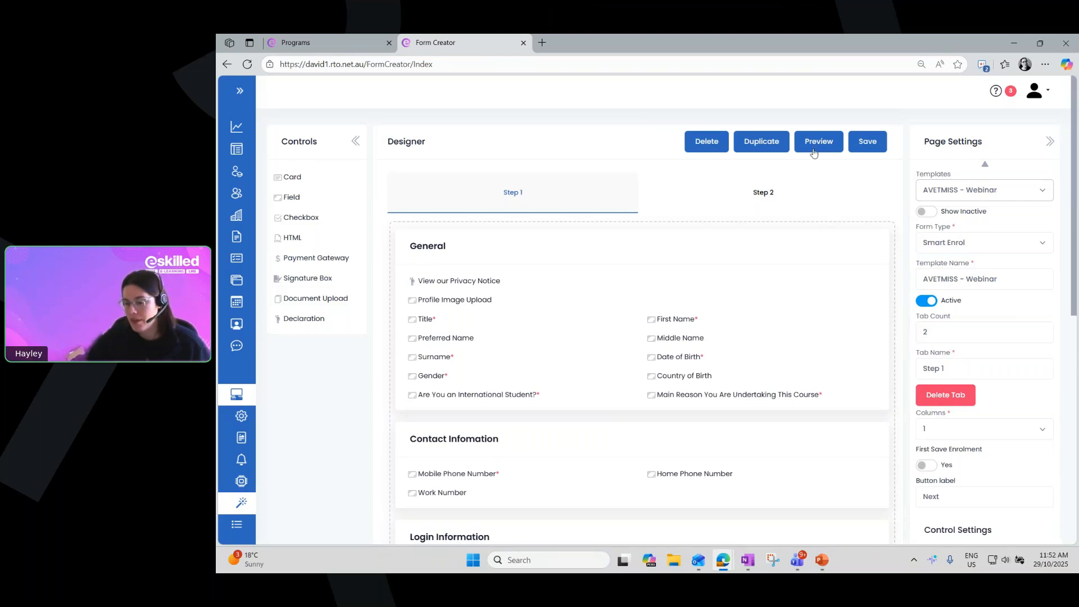
Preview the AVETMISS - Webinar template and look through all the cards of Step 1
left_click(822, 143)
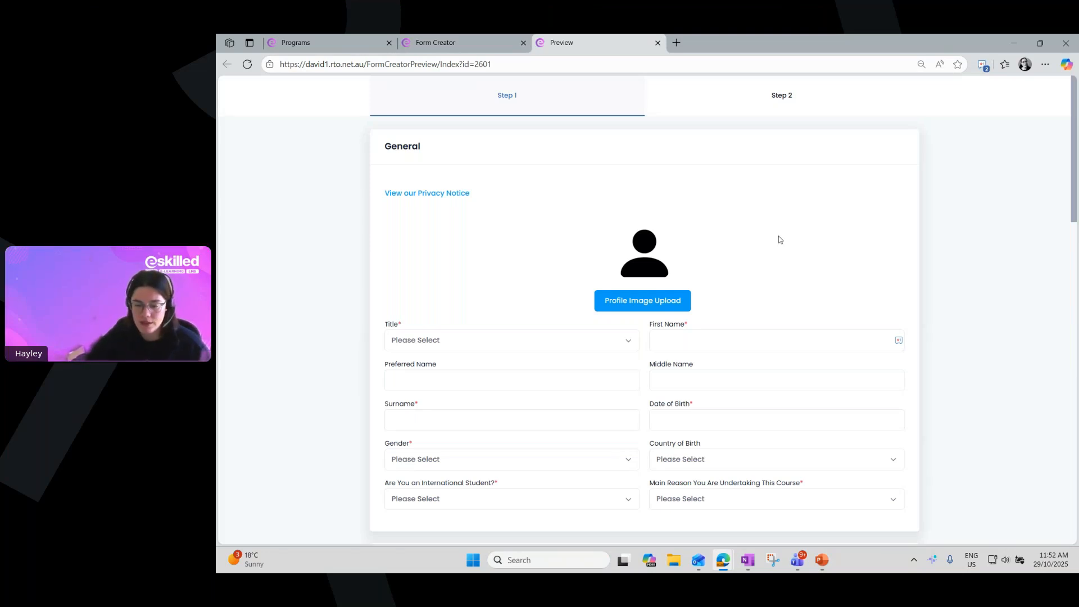
scroll(903, 339, "down", 1)
scroll(902, 339, "down", 2)
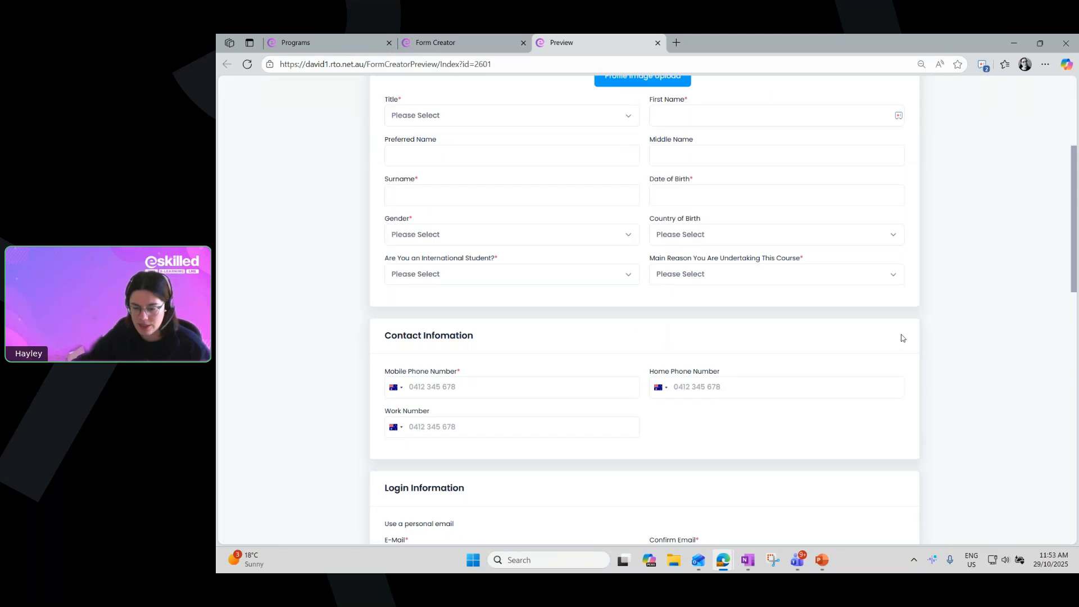
scroll(902, 338, "down", 5)
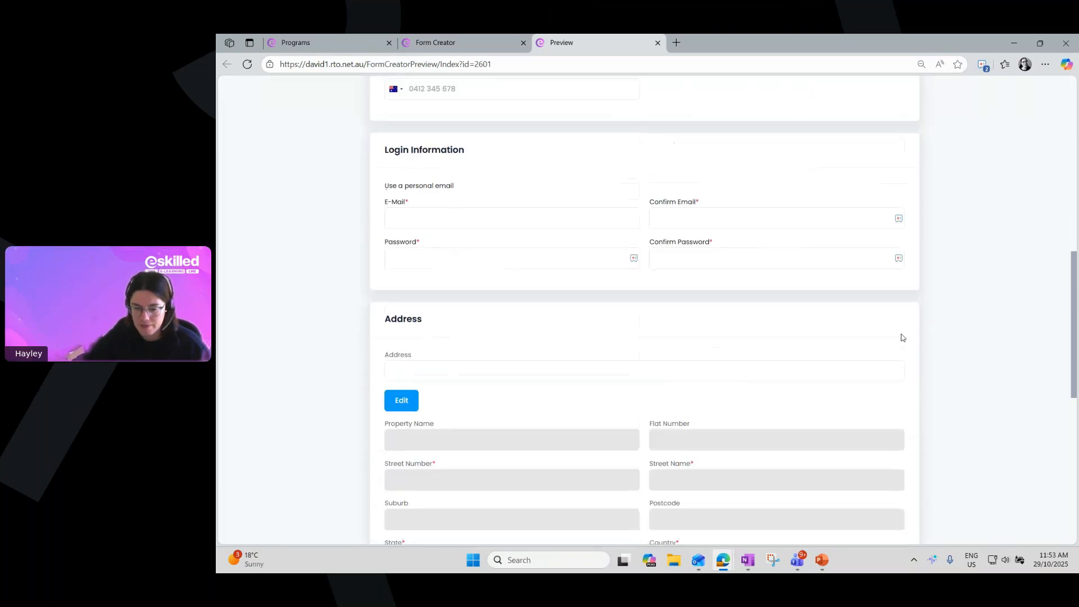
scroll(902, 337, "down", 7)
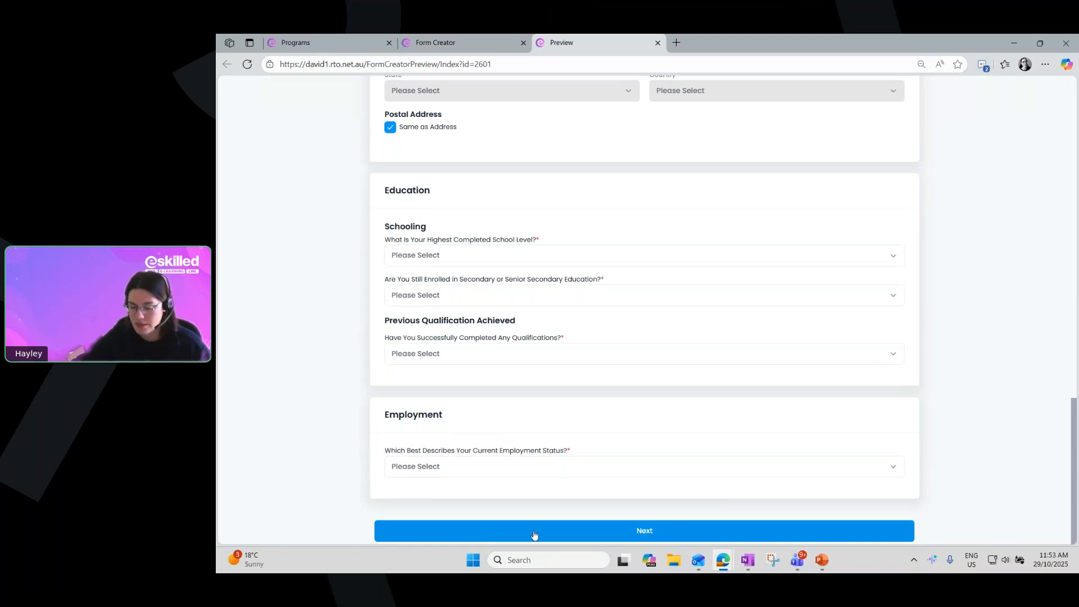
left_click_drag(1076, 502, 1074, 173)
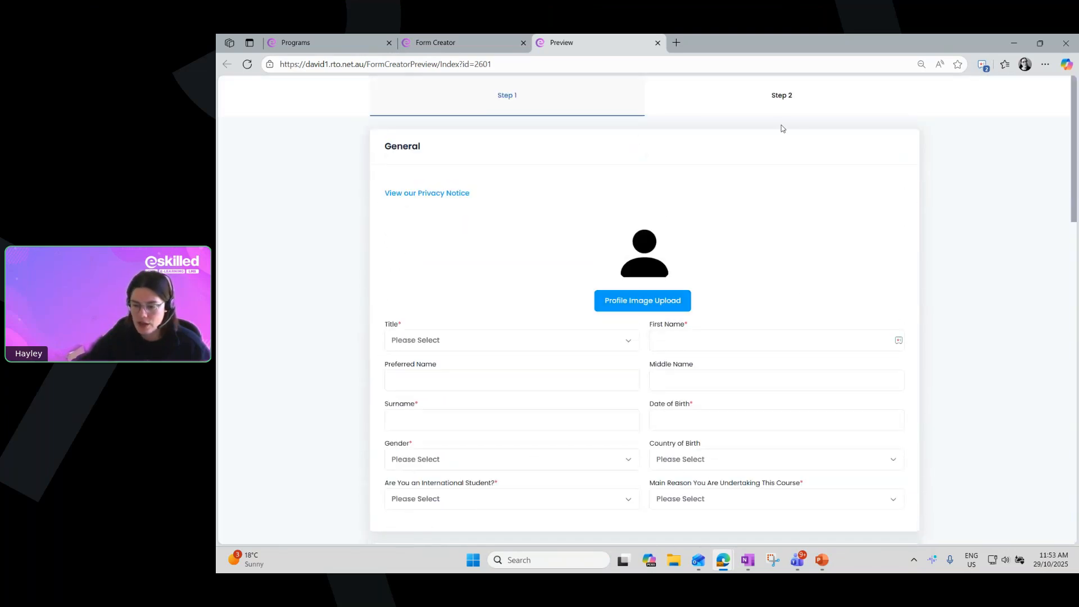
Examine Step 2 of the previewed form, focusing on the Identity Documents instructions and the sample document images
left_click(770, 102)
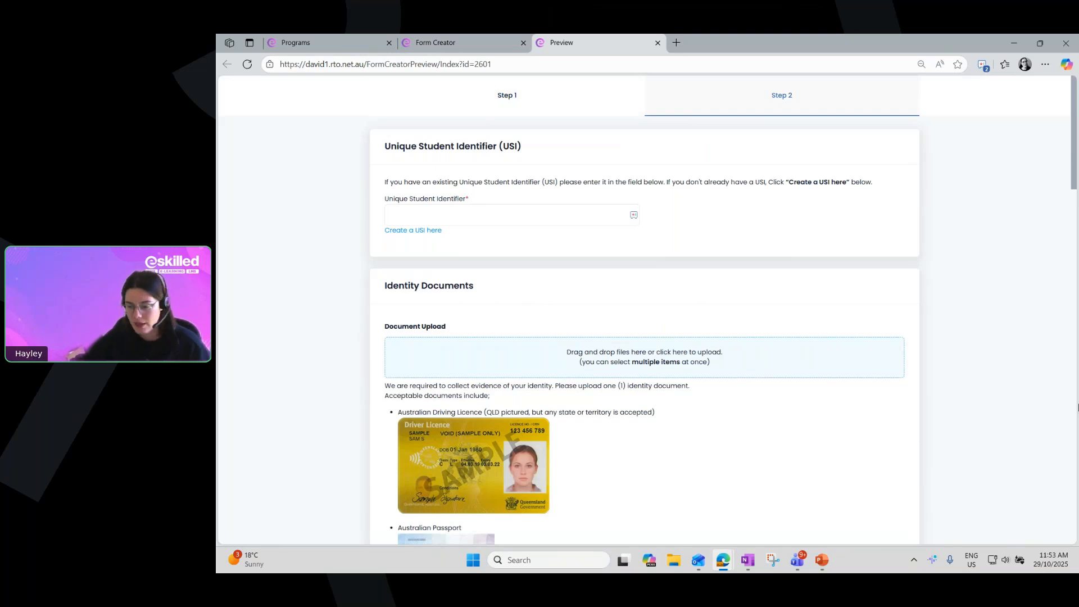
scroll(389, 311, "down", 2)
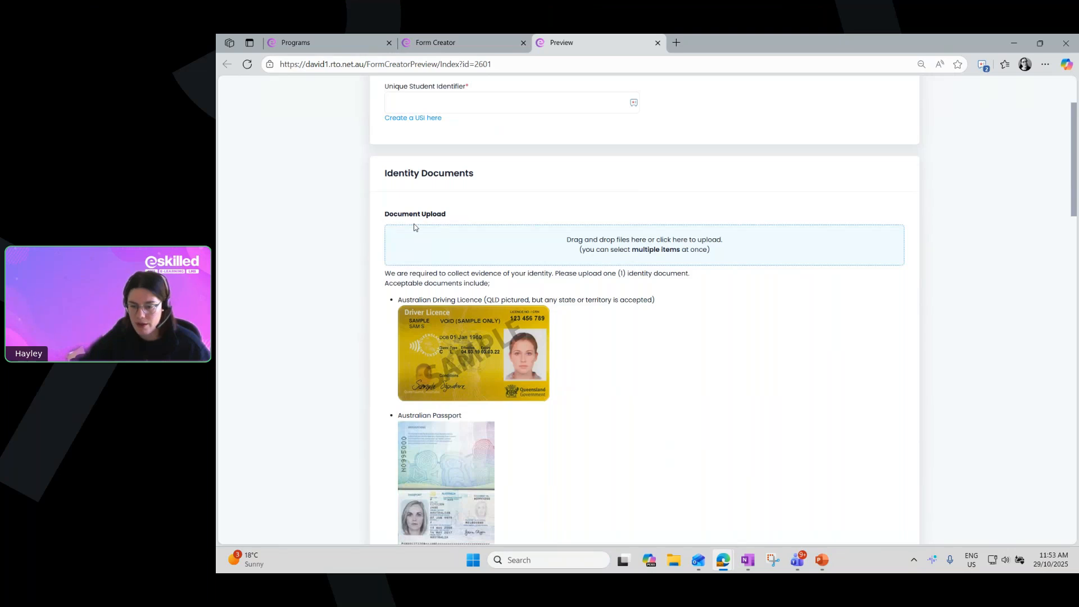
scroll(405, 261, "down", 1)
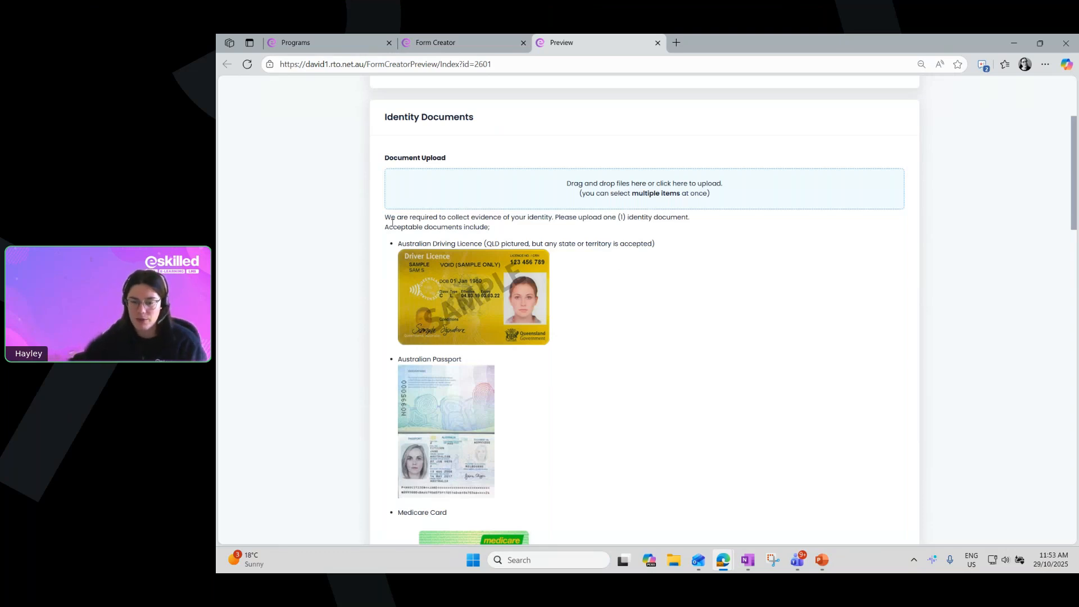
left_click_drag(390, 218, 480, 230)
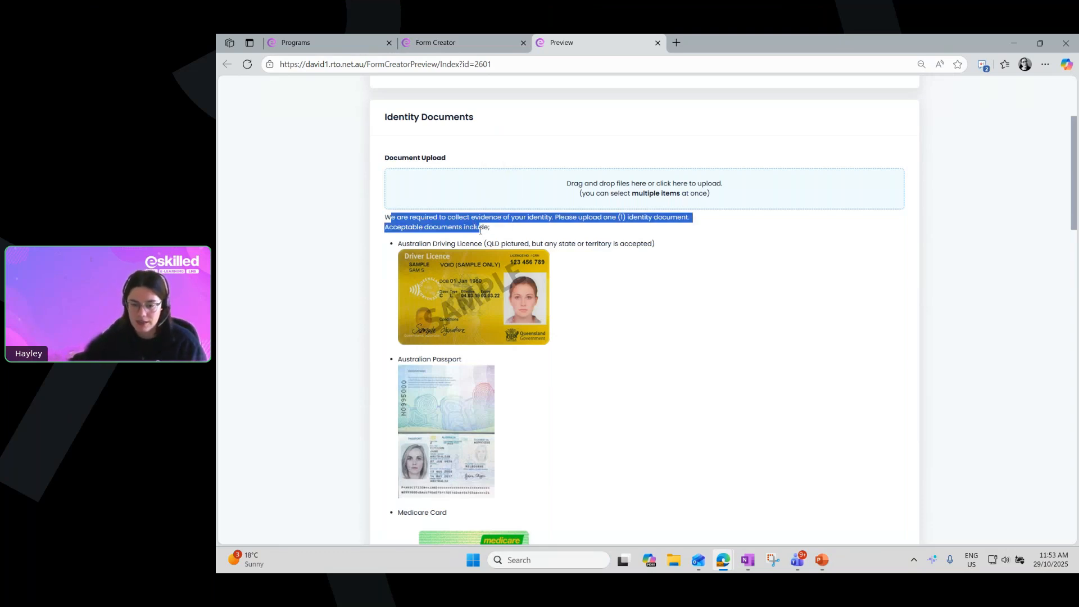
left_click(396, 246)
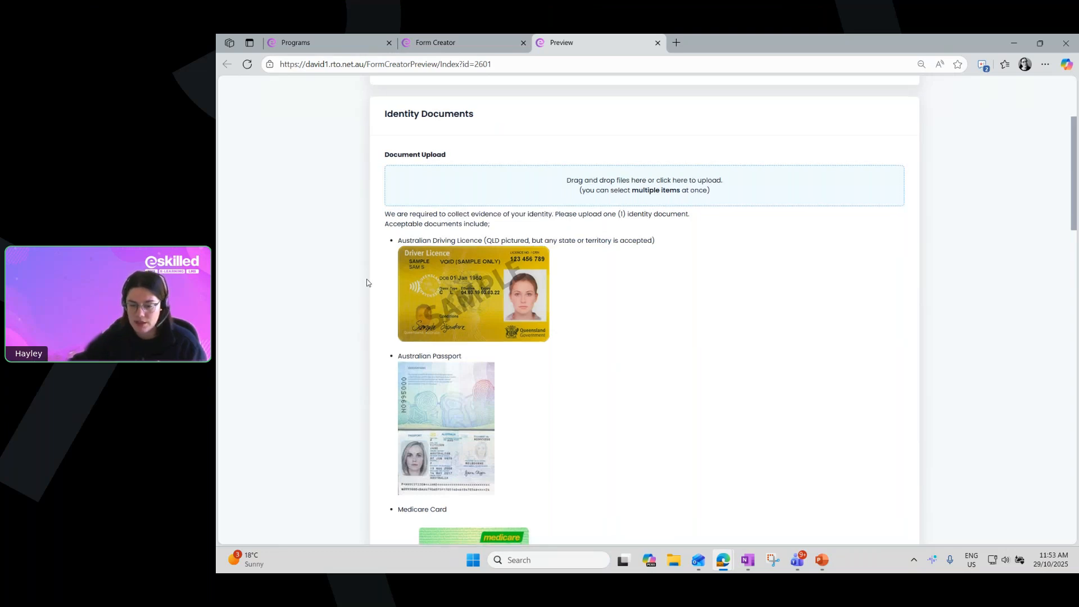
scroll(367, 279, "down", 1)
scroll(362, 296, "down", 2)
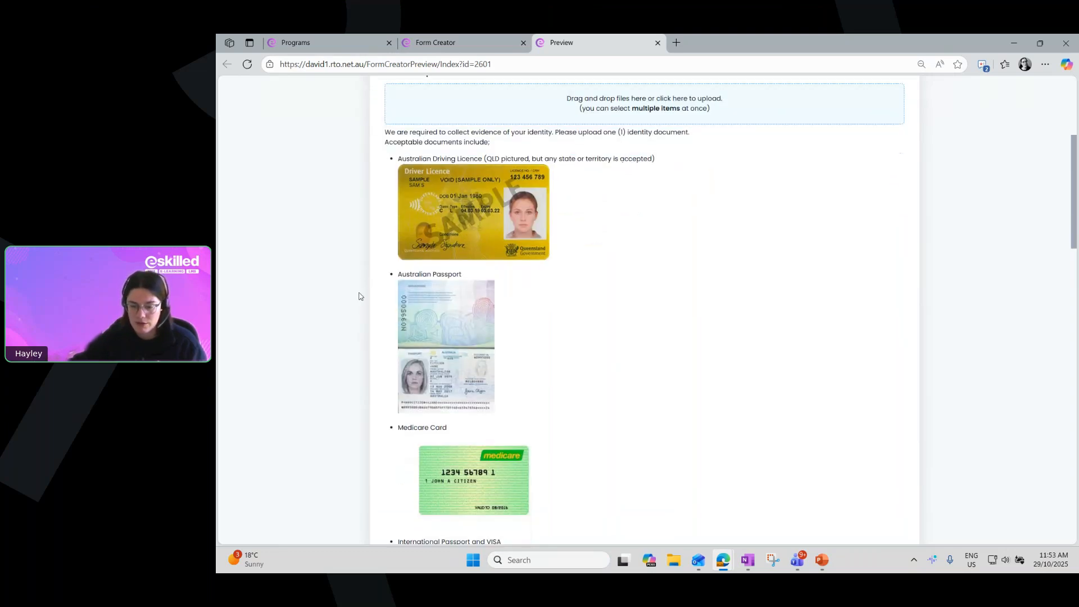
scroll(362, 296, "down", 1)
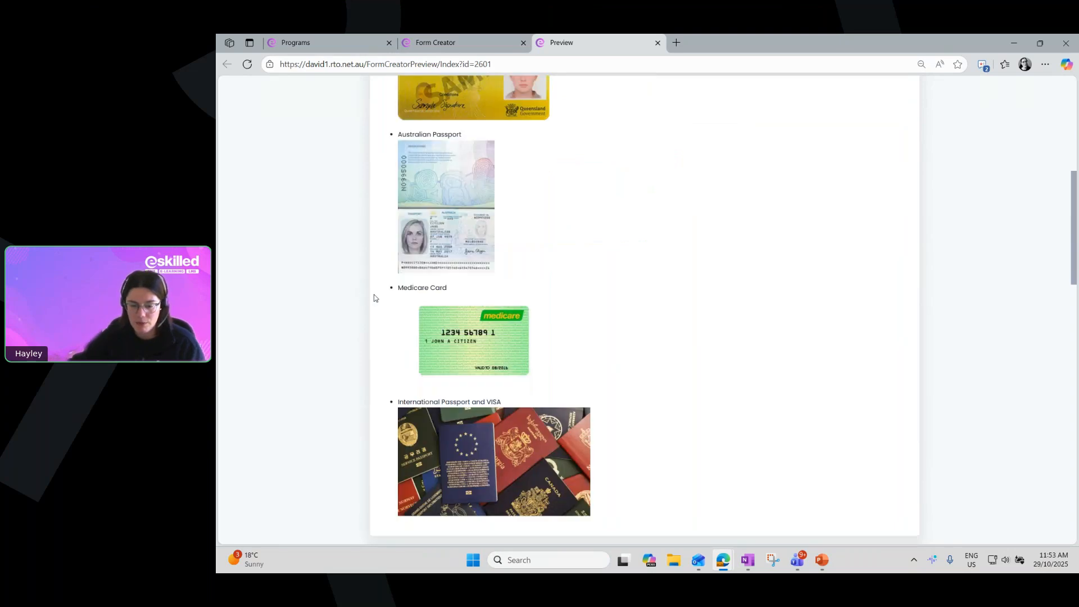
scroll(385, 298, "down", 1)
scroll(393, 299, "down", 1)
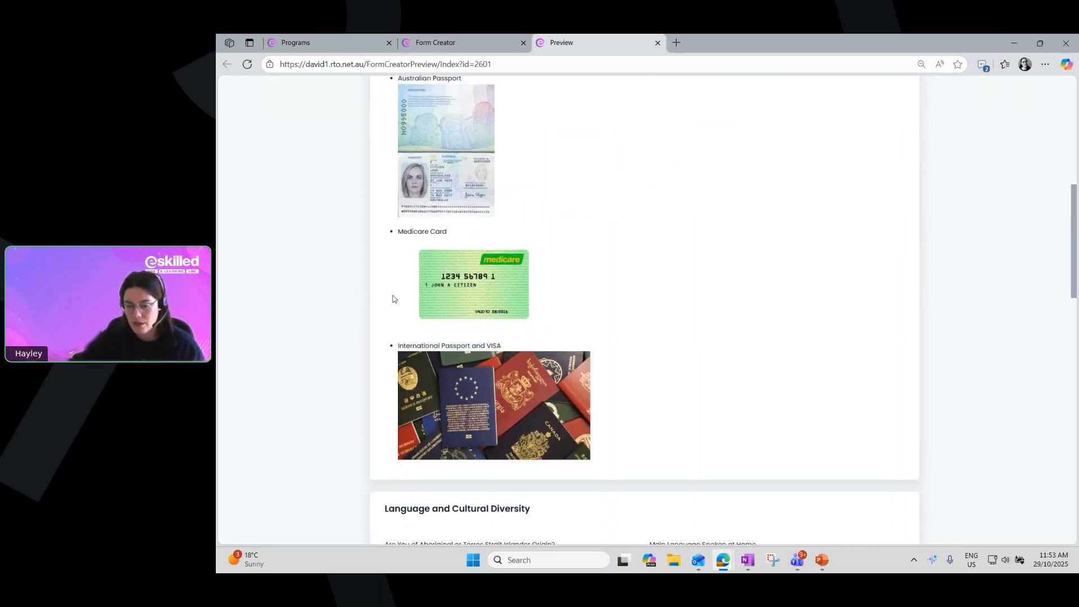
scroll(393, 299, "up", 4)
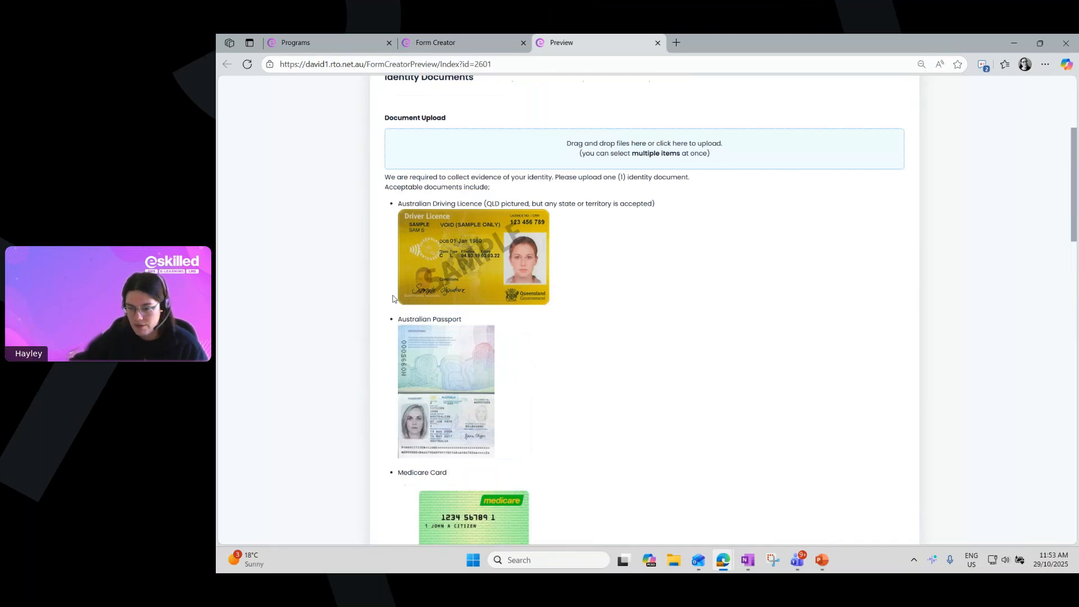
scroll(393, 299, "up", 1)
scroll(393, 298, "up", 1)
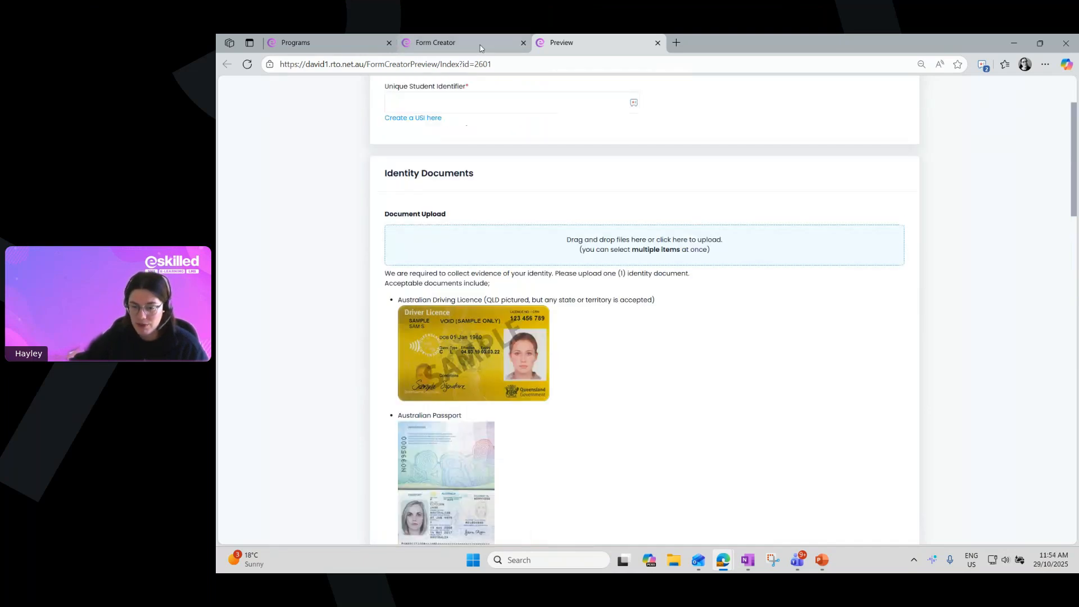
Return to the Form Creator designer and open the Identity Documents HTML block in Step 2 for editing
left_click(481, 45)
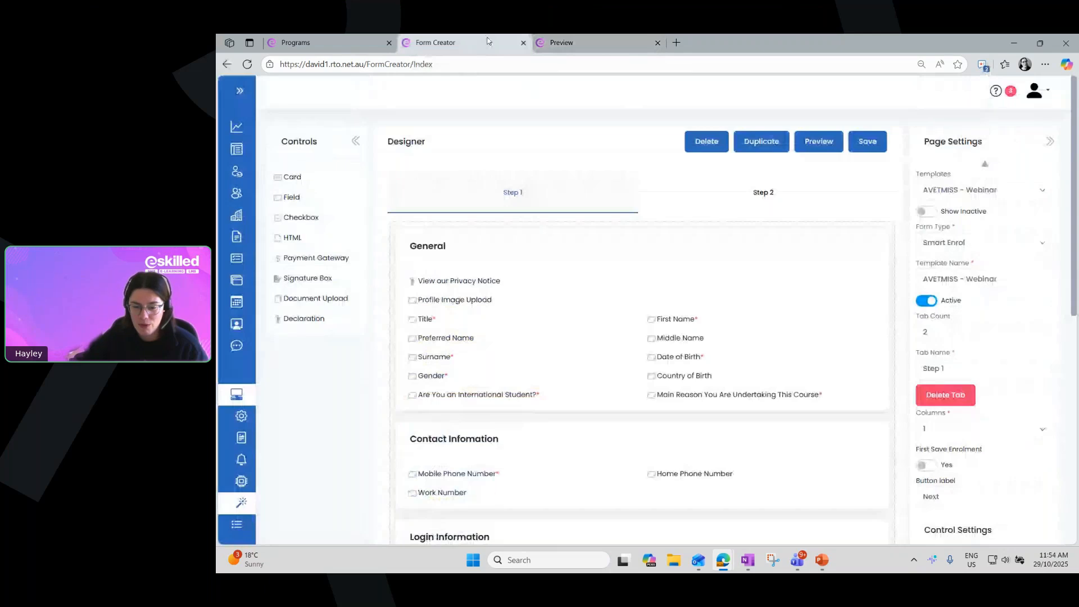
left_click(785, 200)
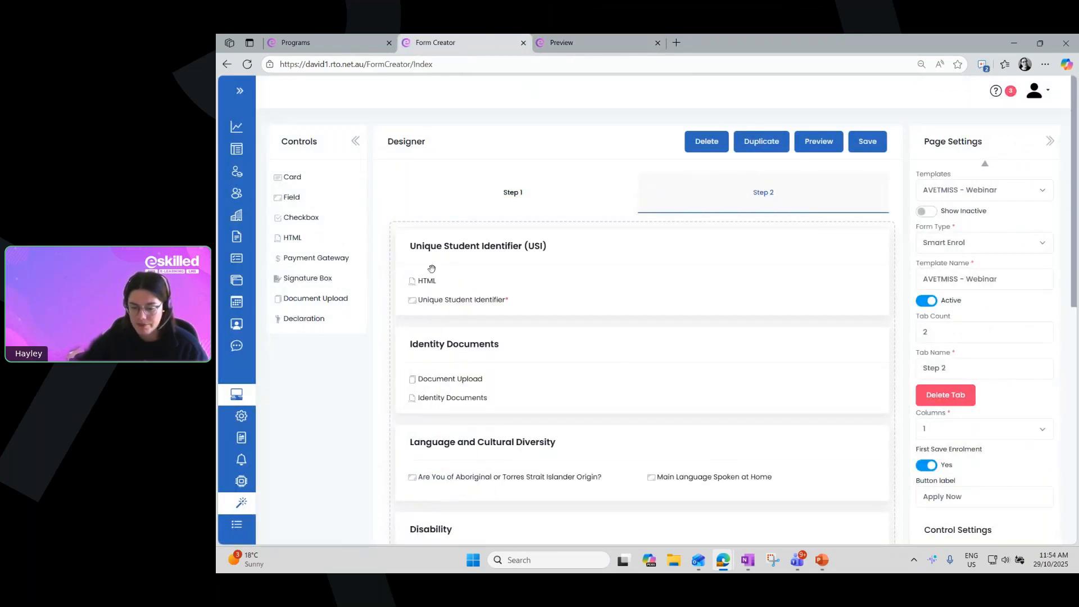
scroll(432, 269, "down", 6)
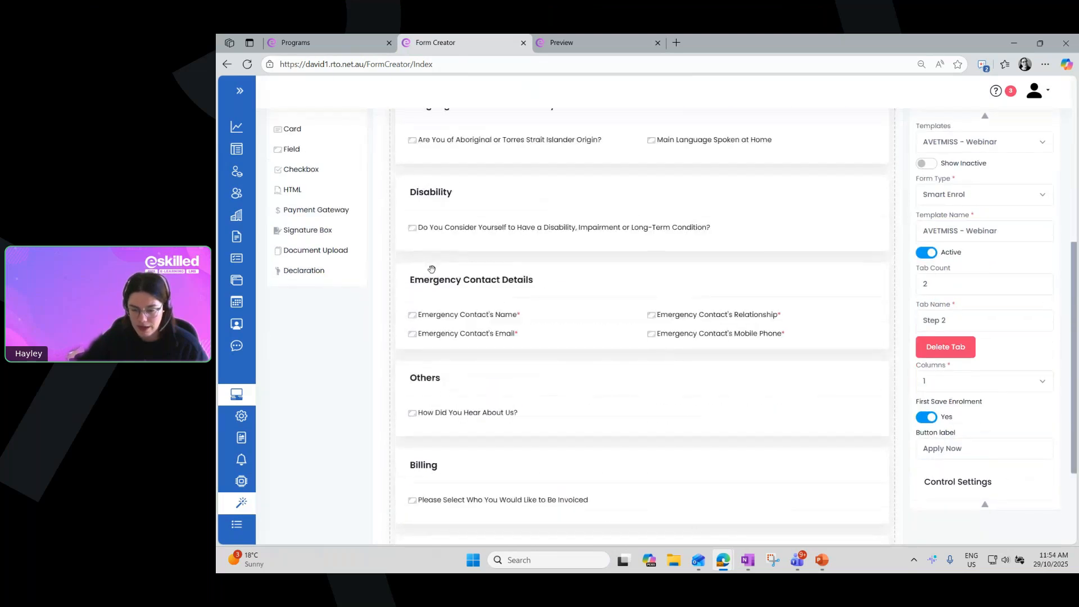
scroll(431, 269, "up", 3)
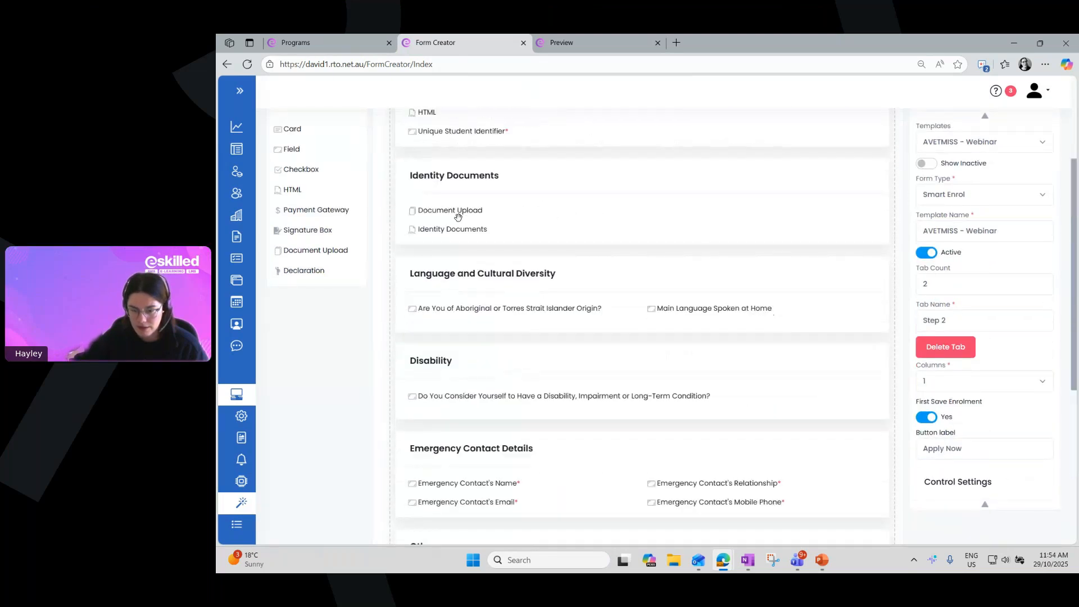
left_click(416, 230)
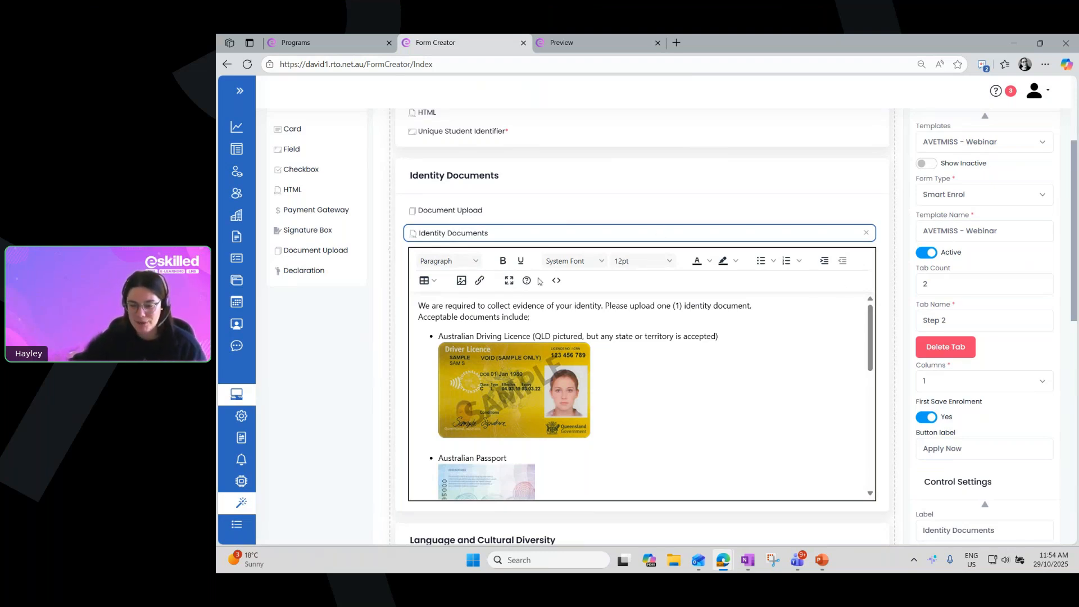
Show the font, font size and text colour choices for the Identity Documents block and pick Red as the text colour
left_click(601, 262)
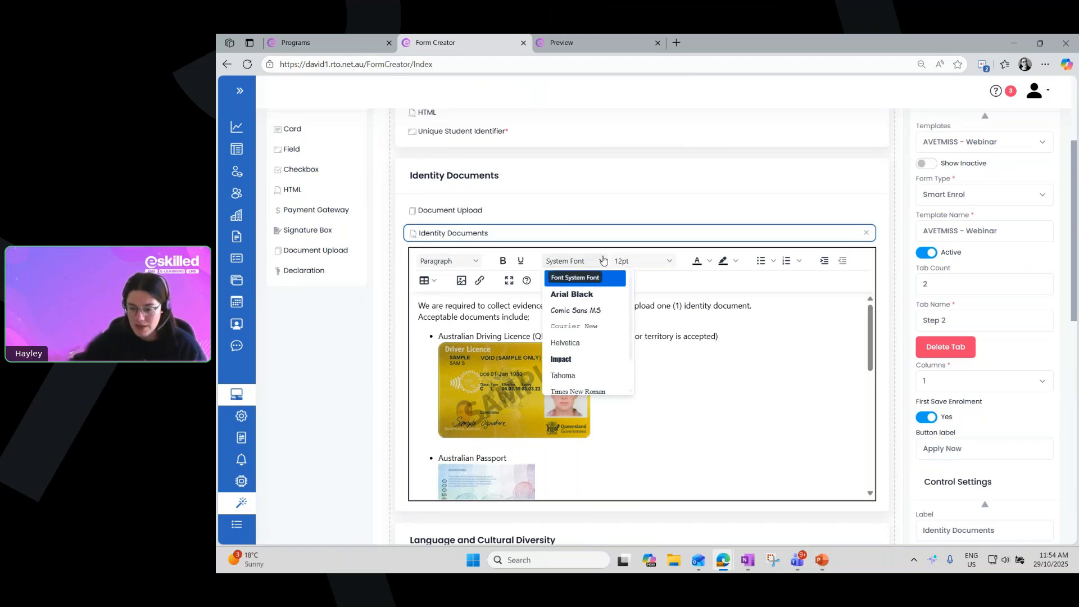
left_click(651, 263)
left_click(651, 264)
left_click(697, 261)
left_click(709, 261)
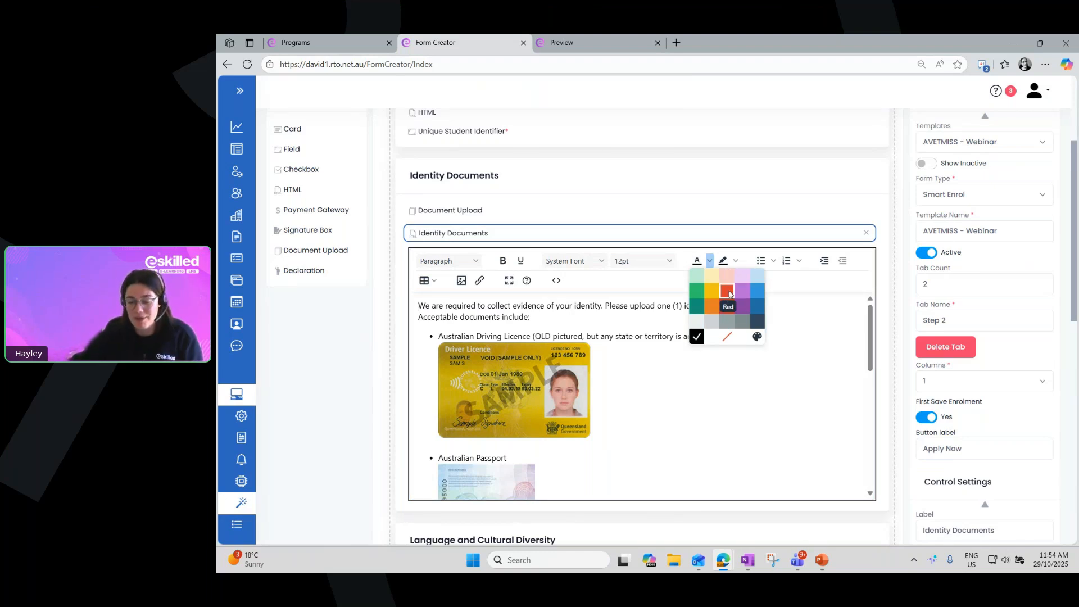
left_click(730, 294)
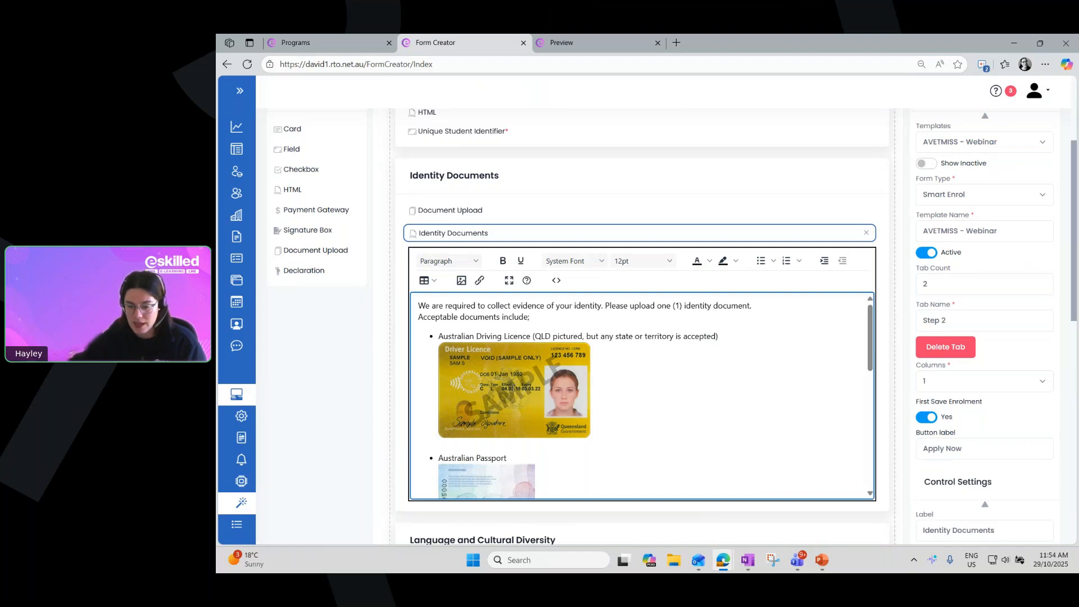
Inspect the driver licence image's source address, close its settings without saving, and review the other sample images in the Identity Documents block
left_click(519, 387)
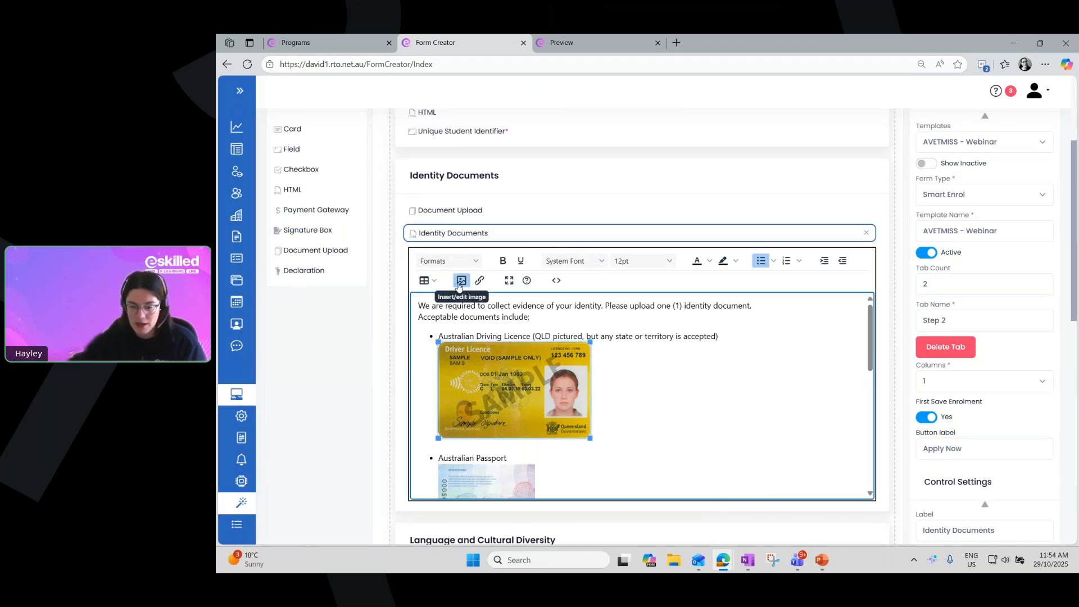
left_click(461, 282)
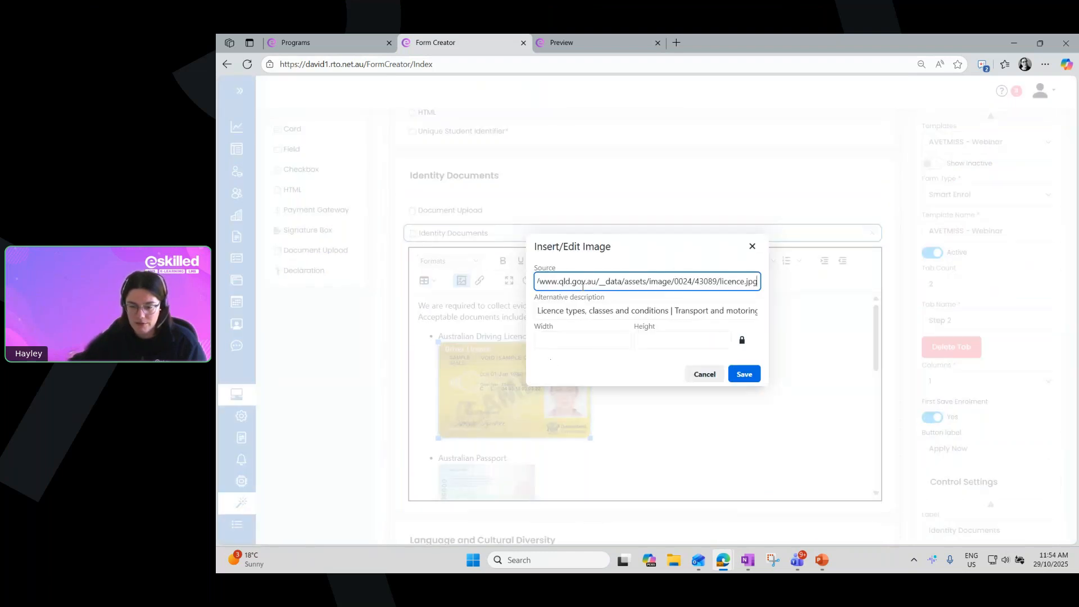
left_click_drag(542, 281, 825, 322)
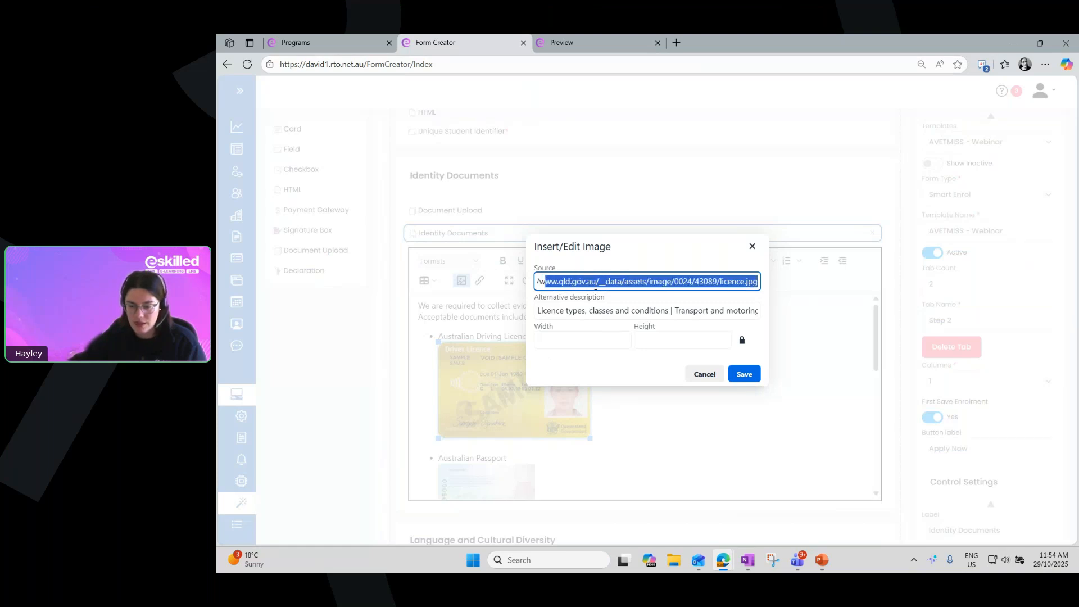
left_click(753, 246)
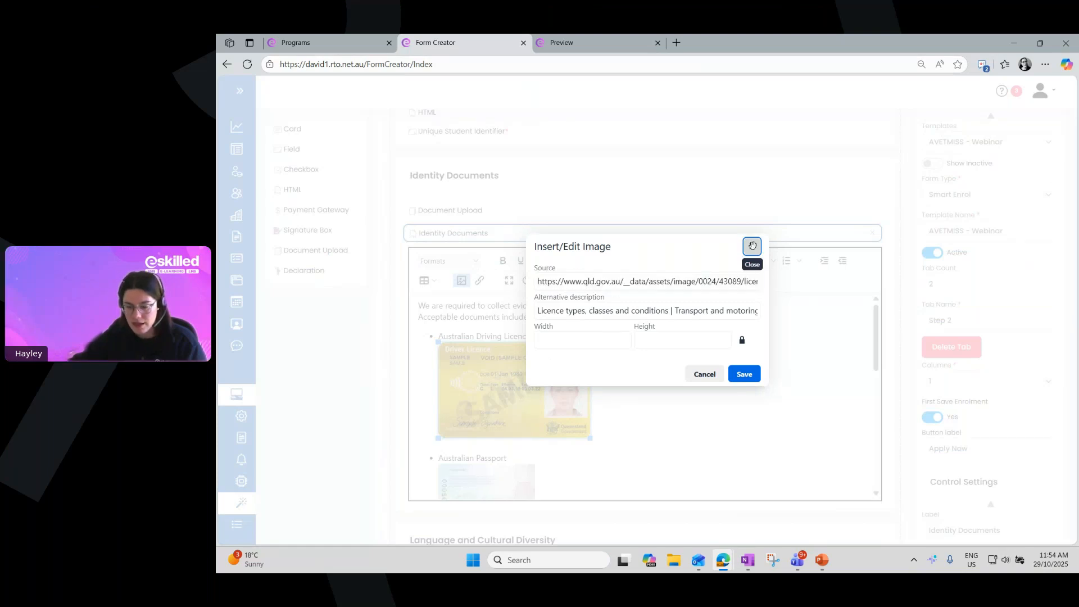
scroll(713, 351, "down", 5)
scroll(713, 351, "down", 2)
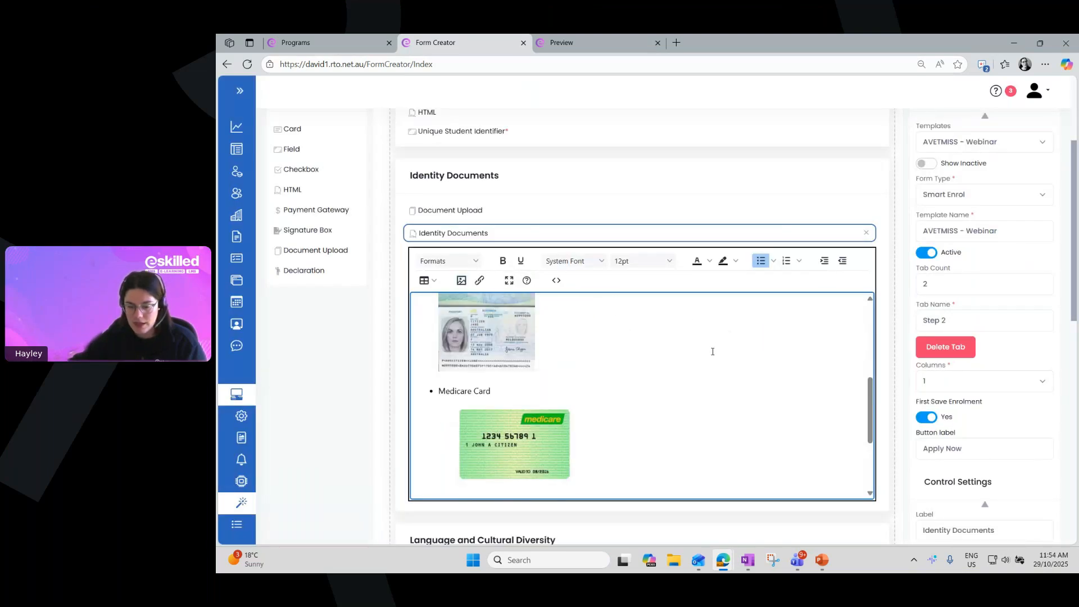
scroll(713, 351, "down", 3)
scroll(711, 353, "down", 1)
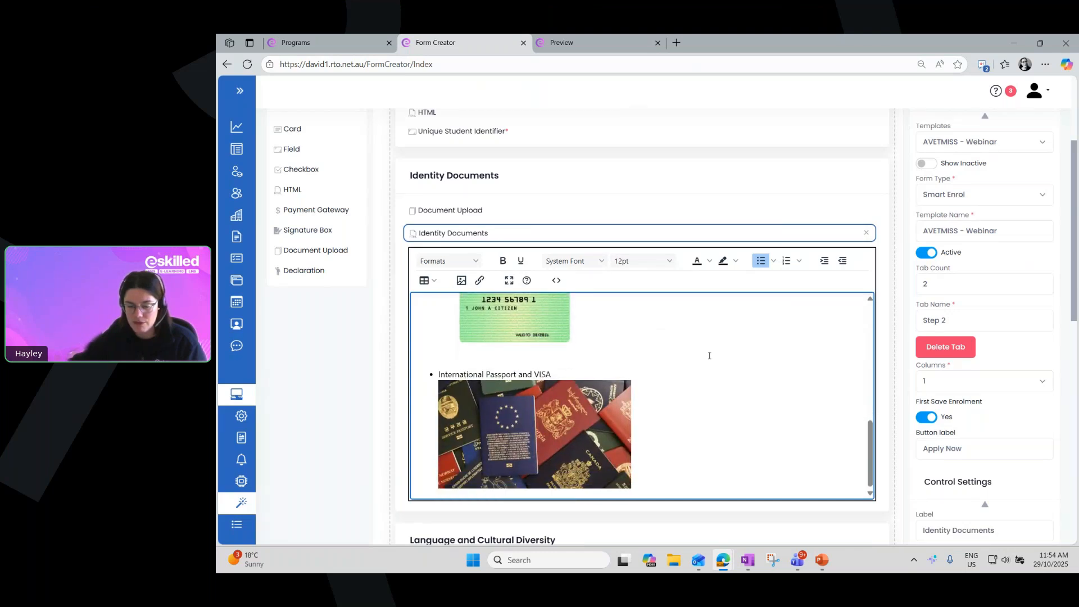
scroll(709, 355, "up", 3)
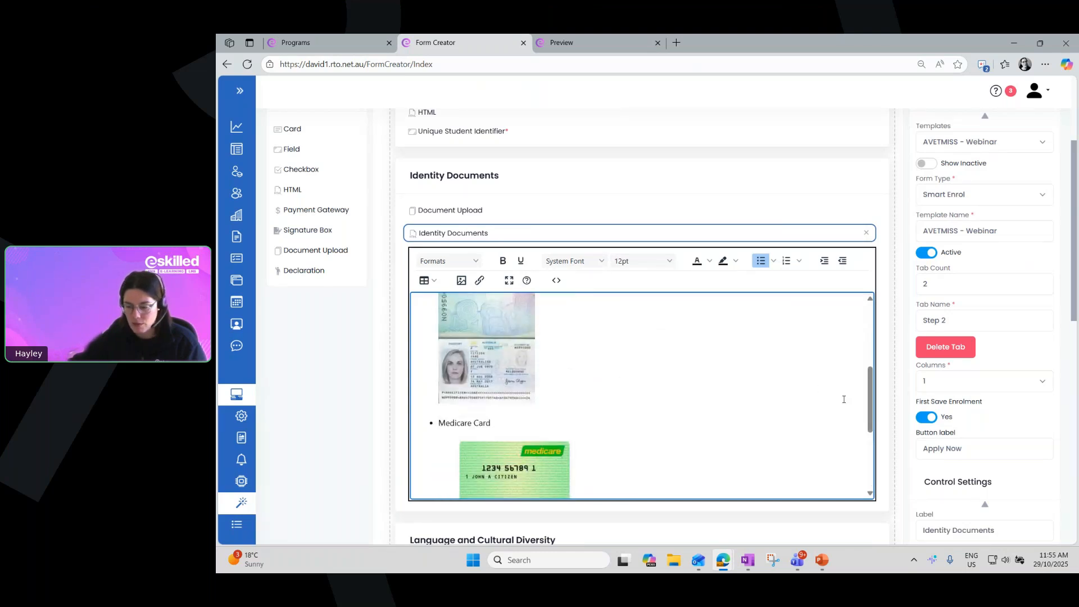
left_click_drag(864, 423, 869, 360)
Go back to the form preview and review Step 1 from the General card down to Employment
left_click(601, 42)
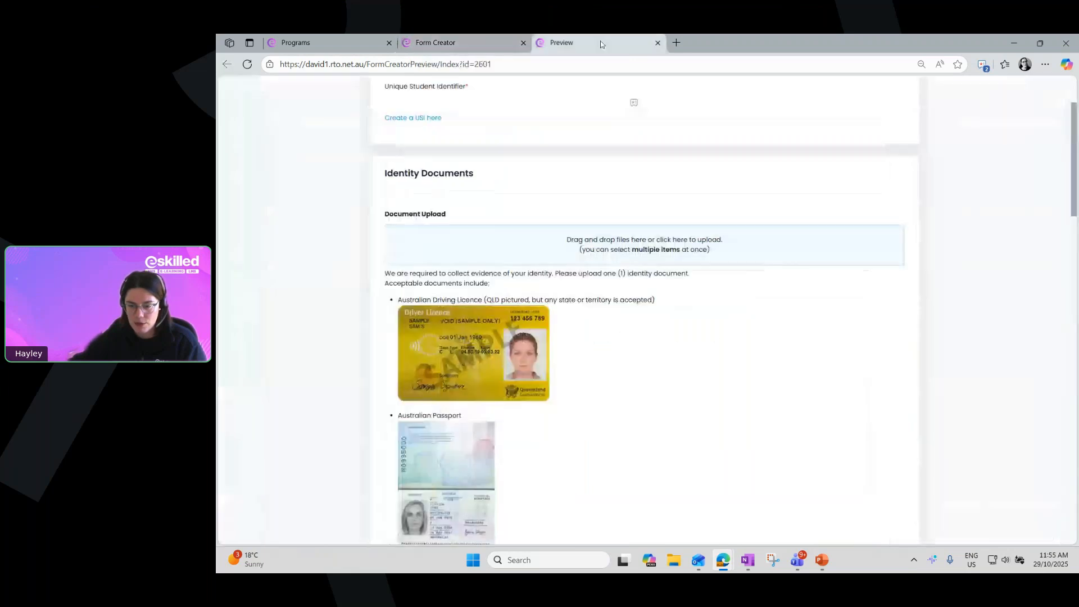
left_click(521, 96)
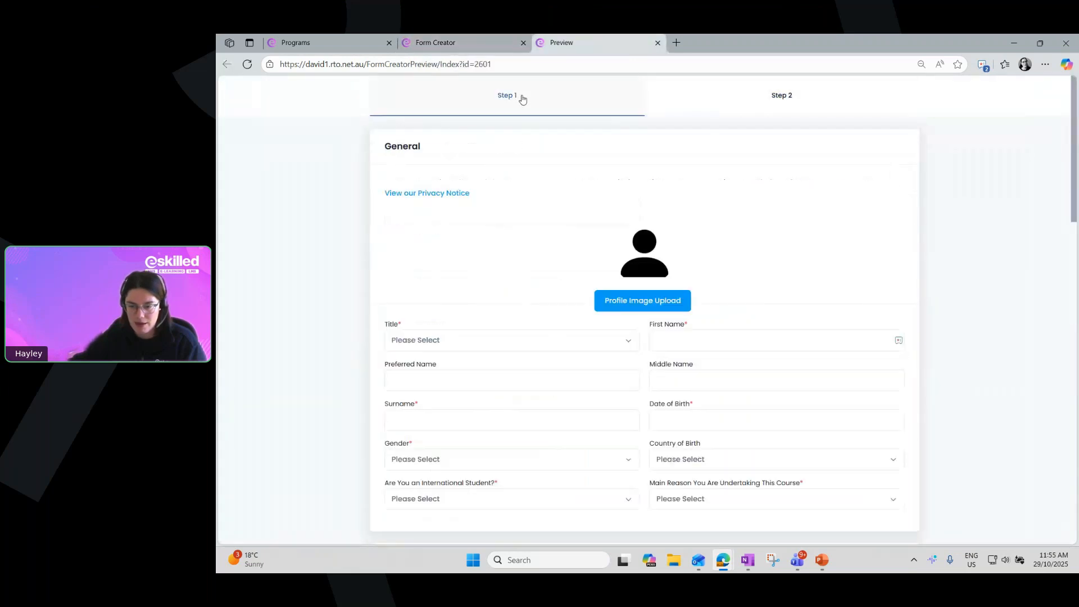
scroll(614, 192, "down", 3)
scroll(614, 195, "down", 13)
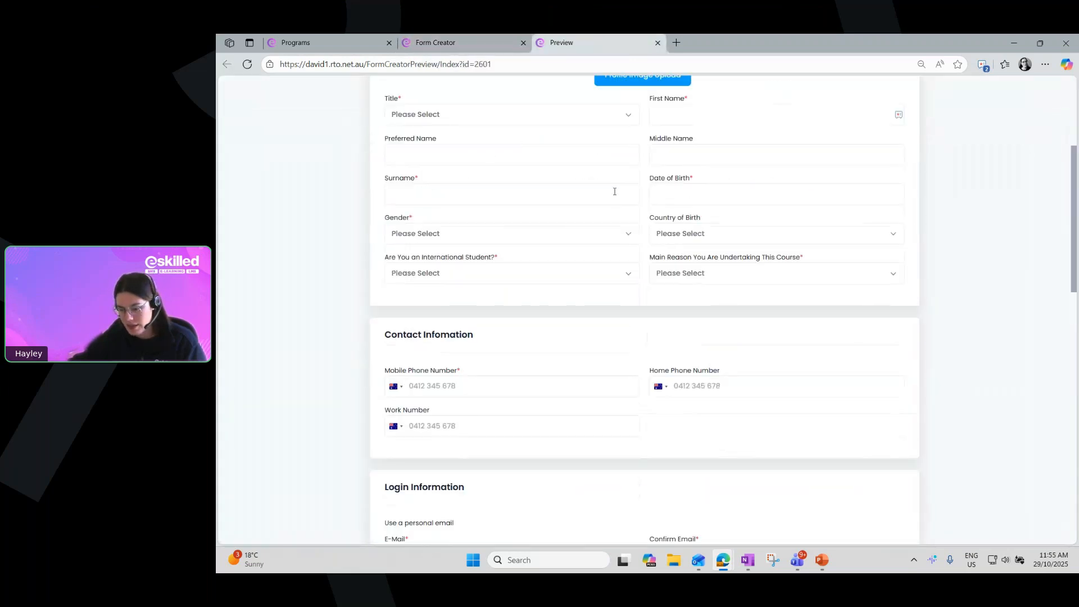
scroll(613, 206, "down", 2)
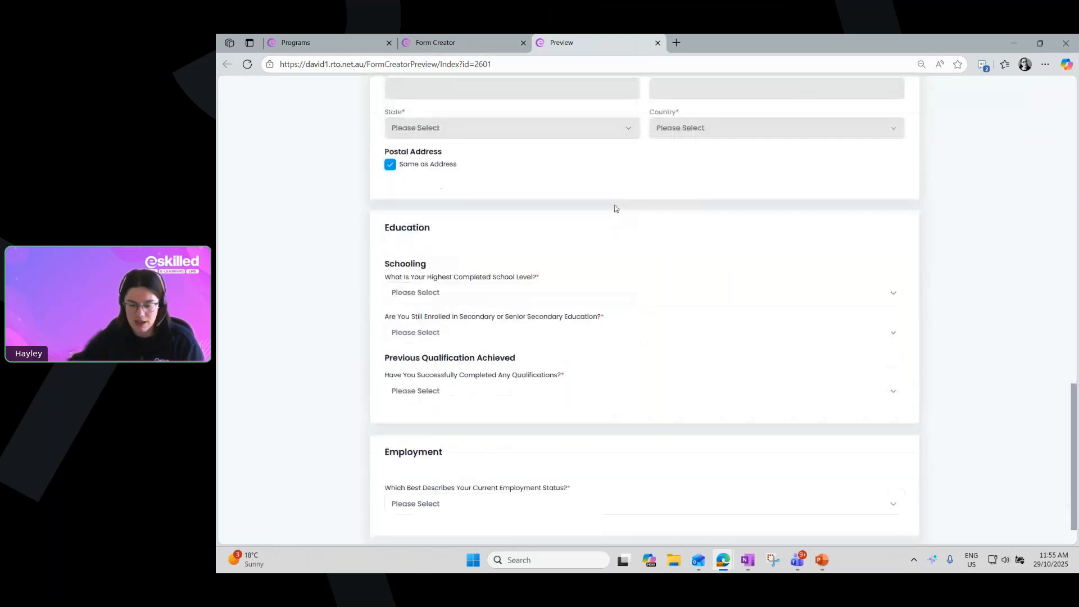
left_click_drag(1072, 443, 1029, 106)
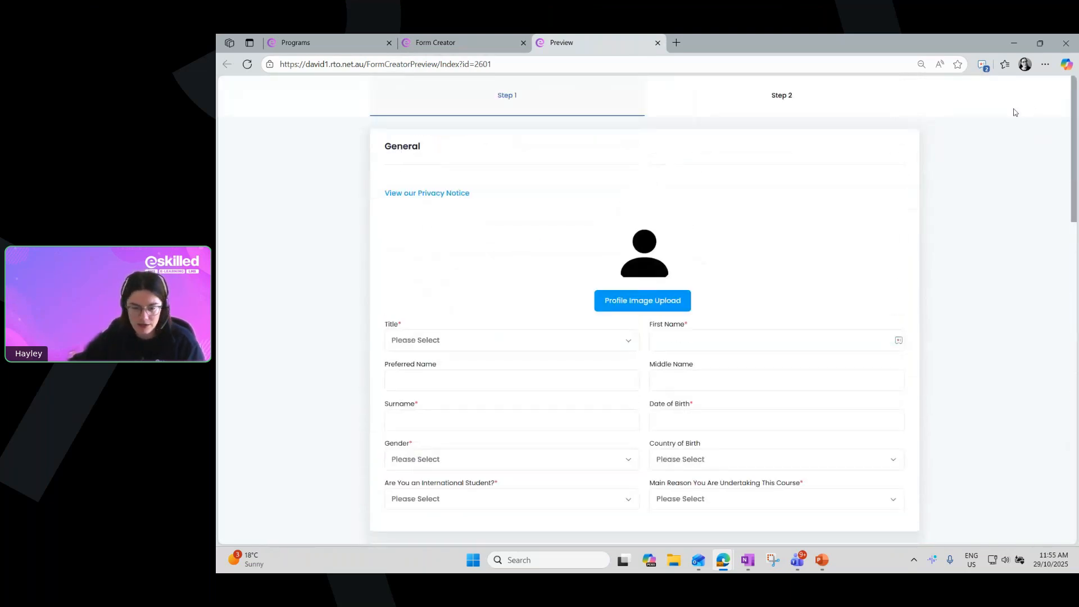
Show Step 2 of the form preview, return to the Form Creator designer and leave the Identity Documents HTML block
left_click(757, 107)
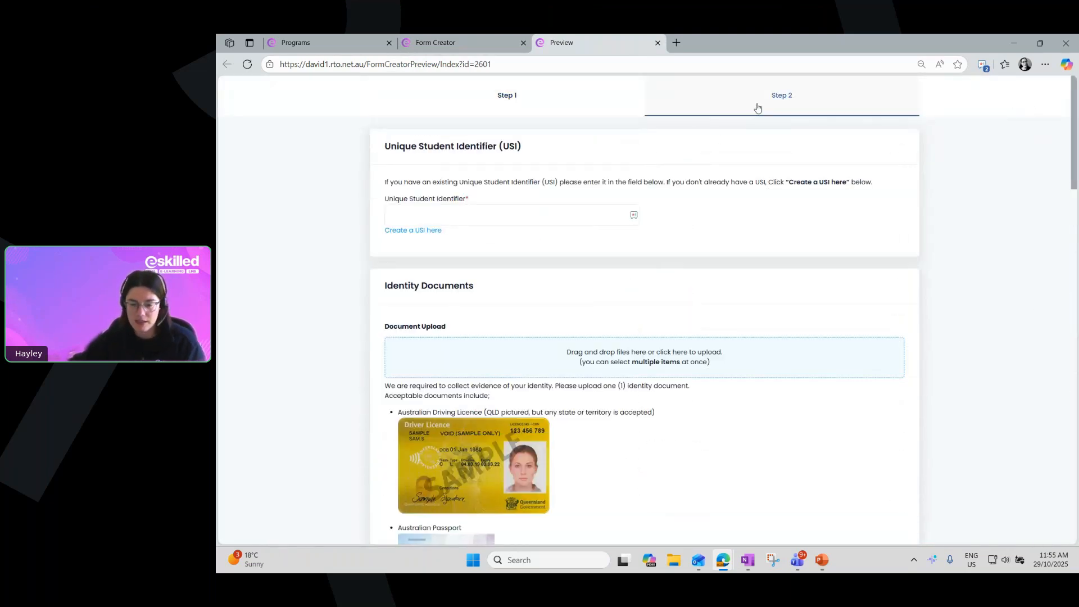
left_click(484, 41)
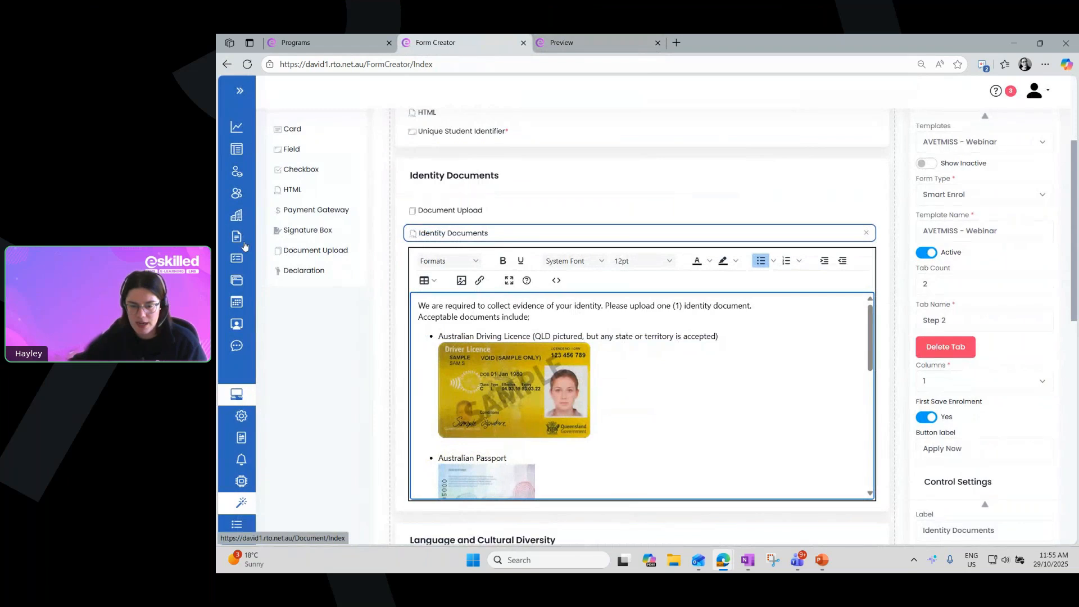
left_click(305, 270)
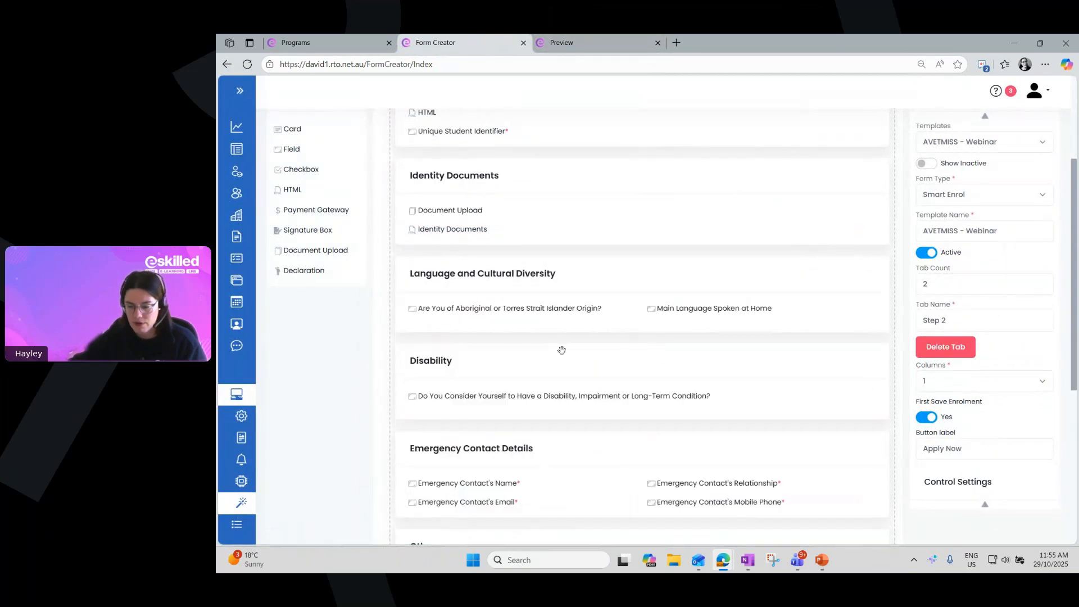
Open the settings of the Declaration element in Step 2's Declaration card and check its type options, keeping Student Declaration
scroll(561, 349, "down", 5)
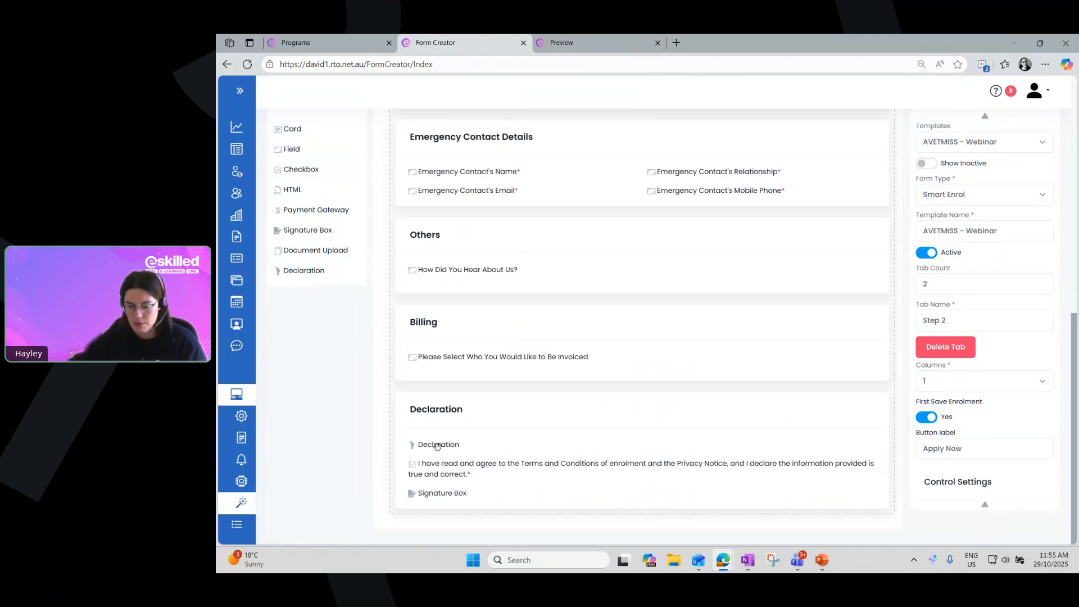
left_click_drag(428, 445, 439, 449)
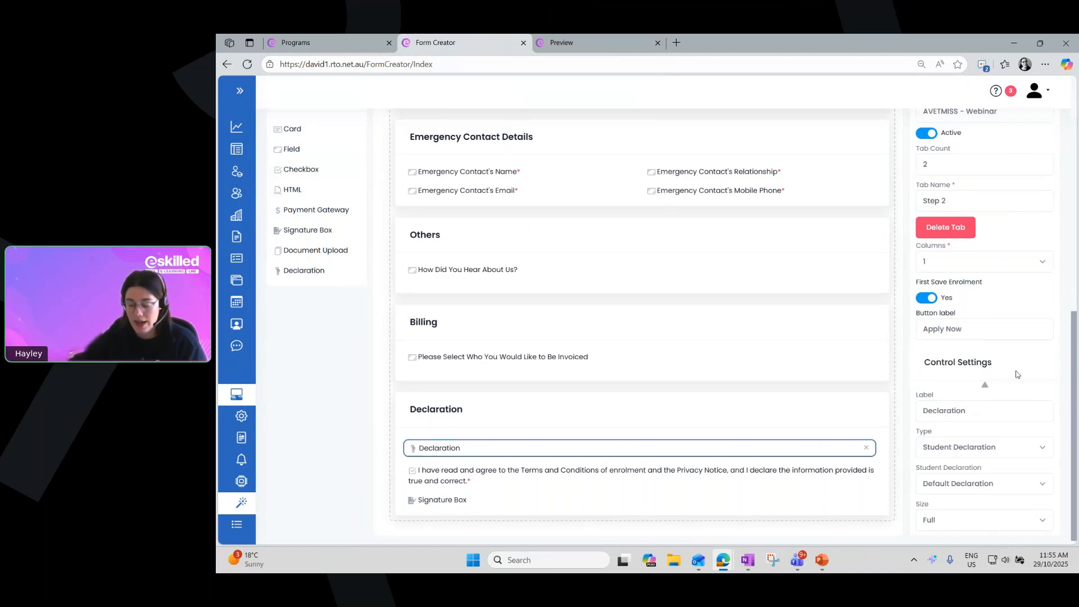
left_click(950, 447)
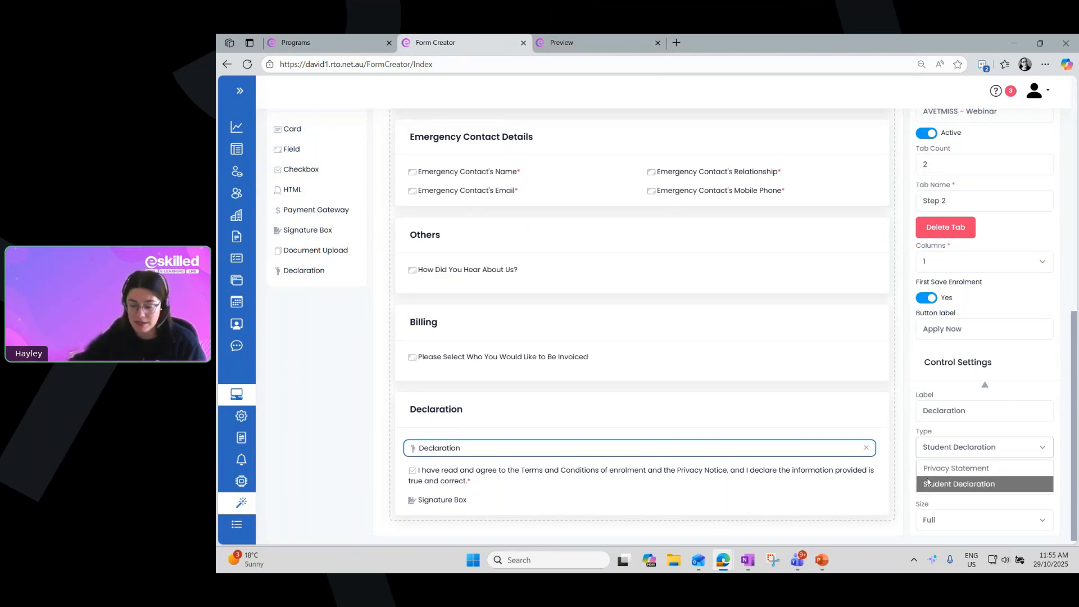
left_click(928, 487)
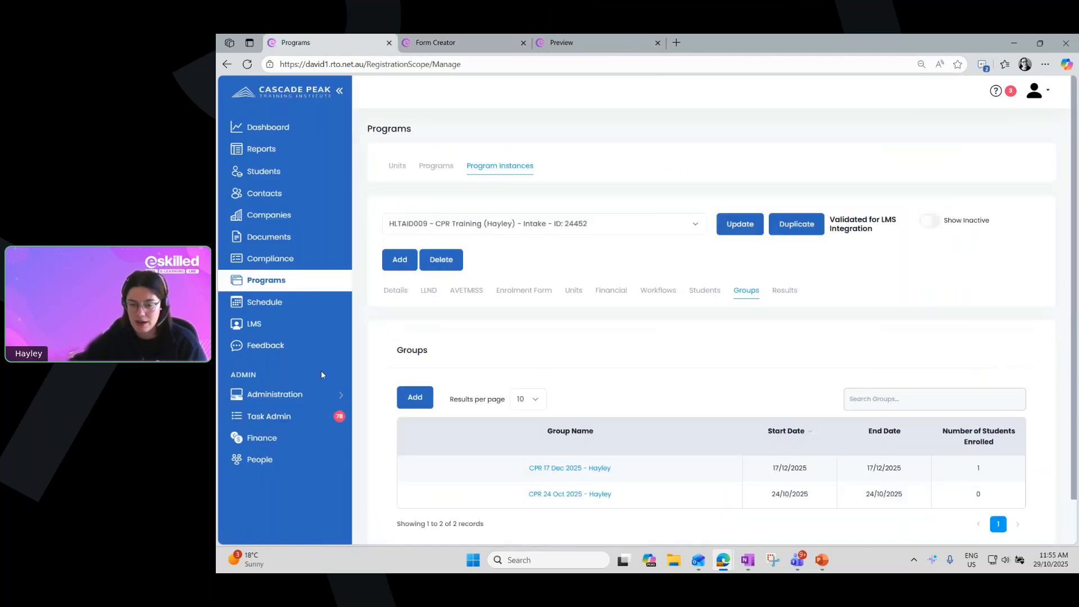
Open the administration Templates page and review the Privacy Notice text under the enrolment form's General settings
left_click(298, 396)
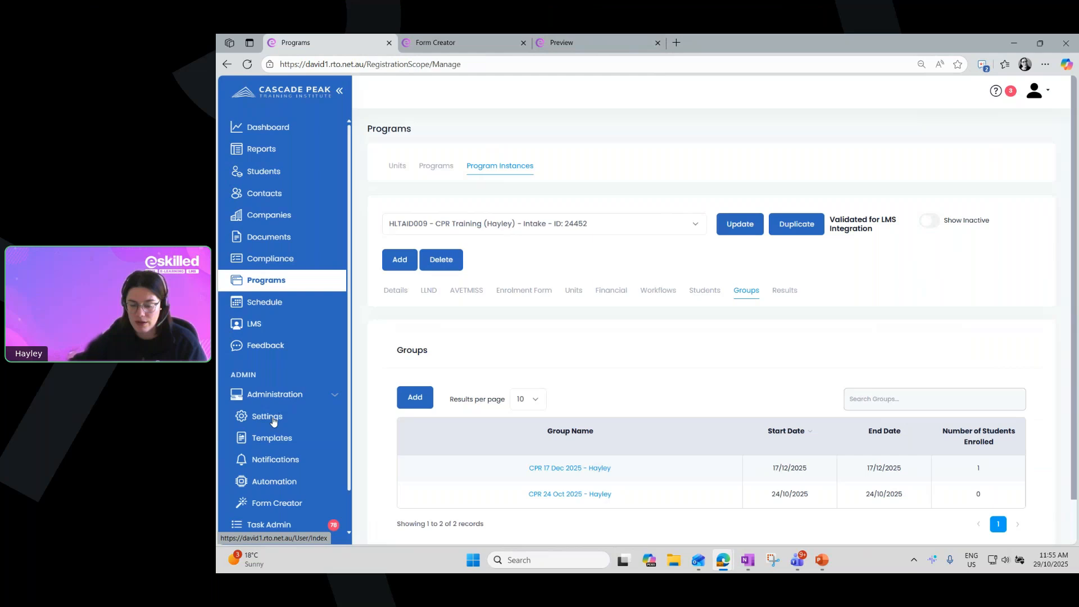
left_click(275, 440)
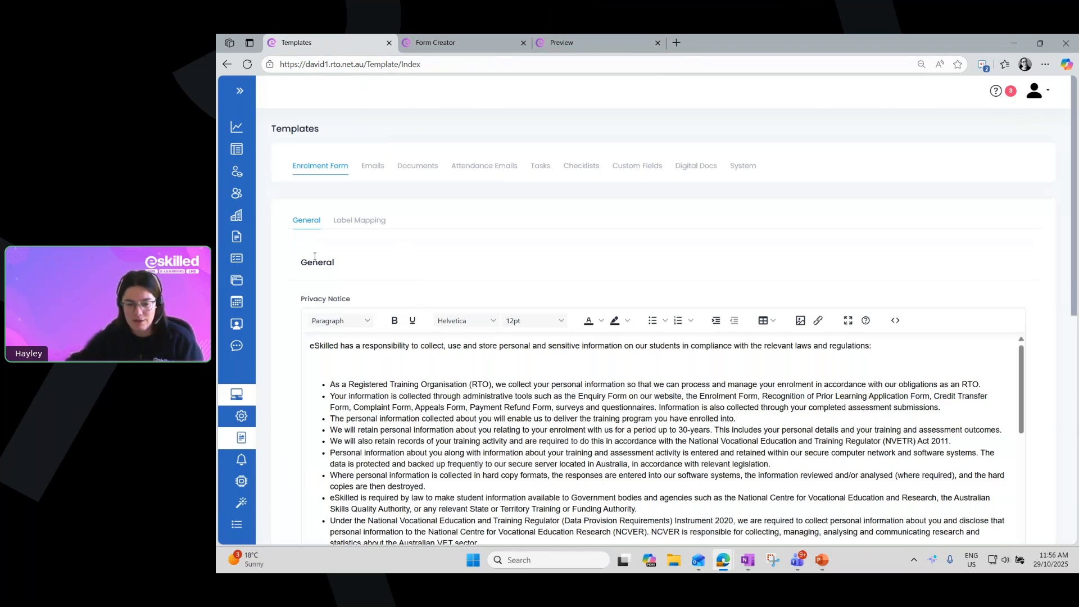
scroll(304, 253, "down", 1)
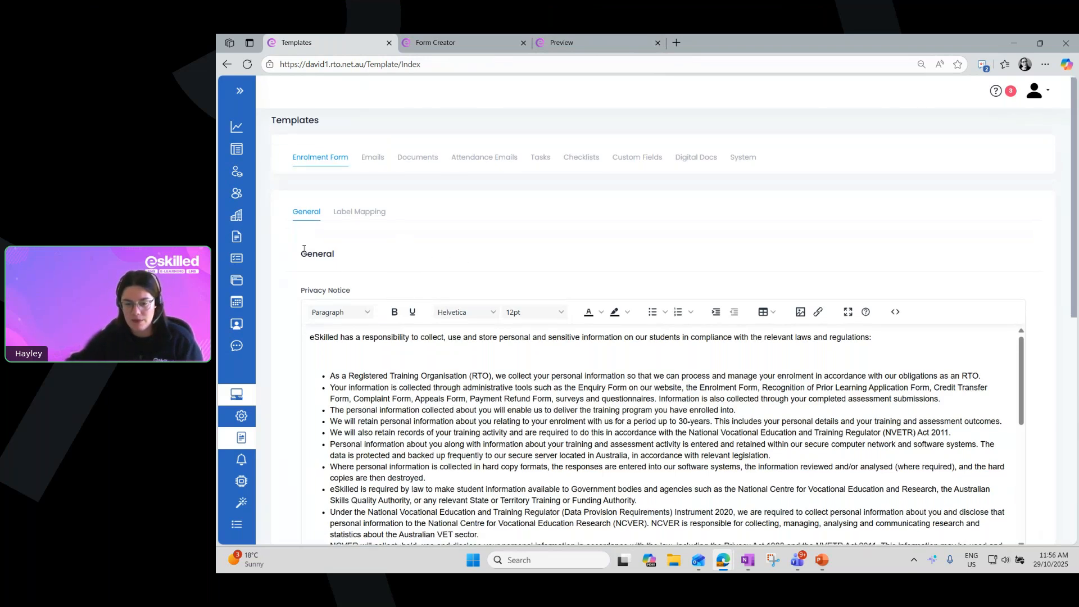
scroll(303, 249, "down", 1)
left_click_drag(306, 247, 355, 244)
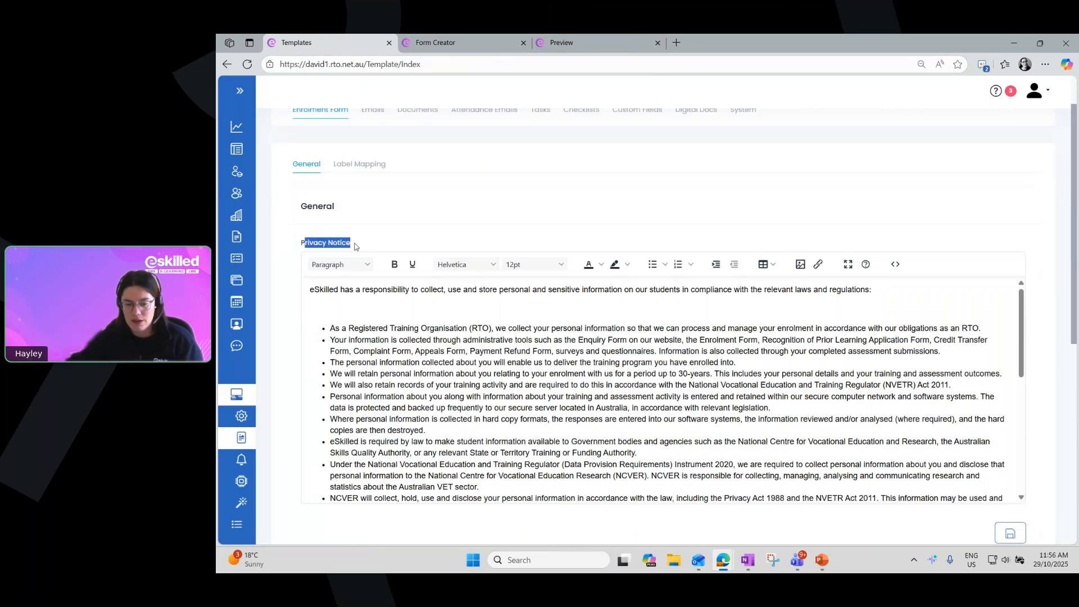
scroll(353, 249, "up", 1)
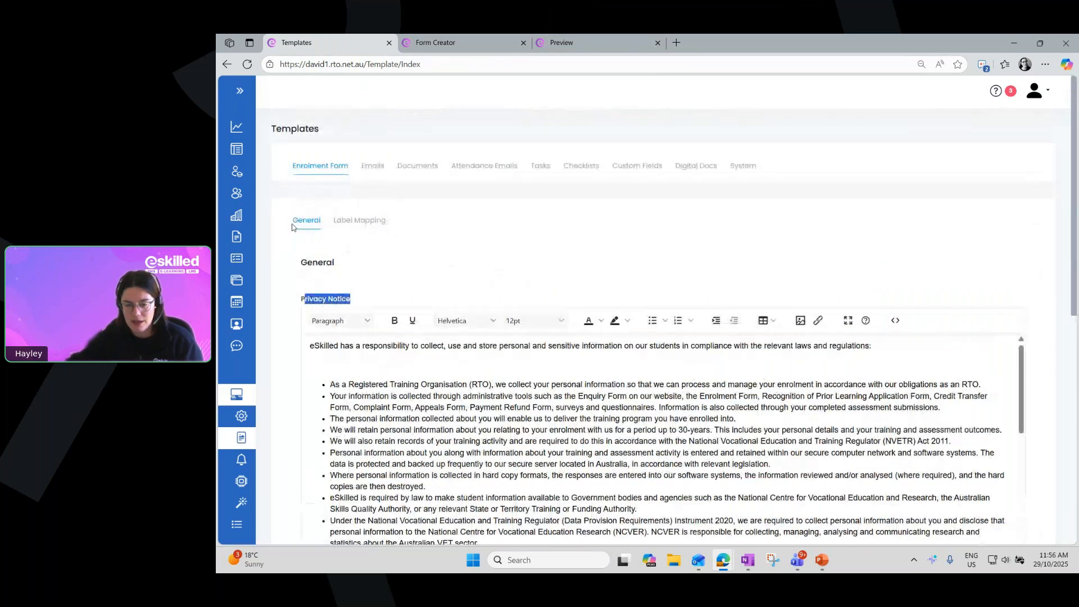
left_click_drag(472, 396, 479, 396)
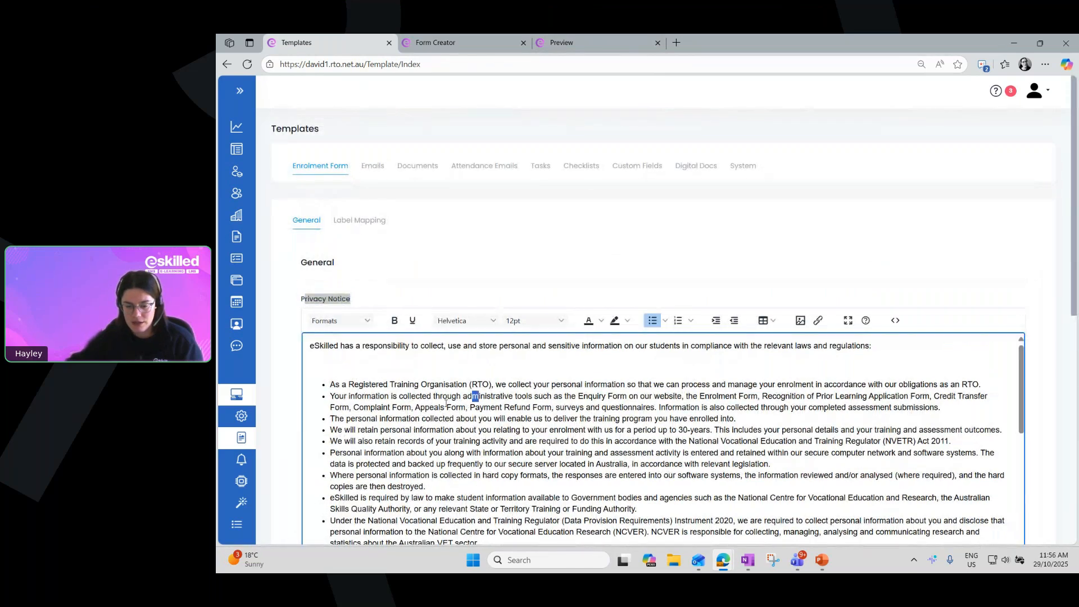
scroll(440, 403, "down", 3)
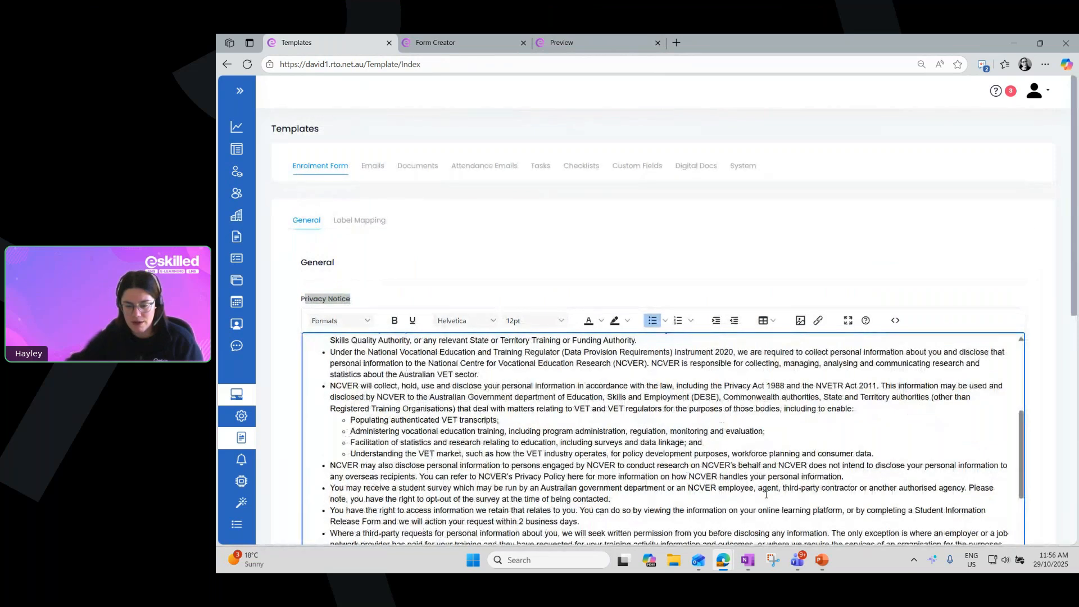
Examine the Student Declaration list on the Templates page, pointing out the Default Declaration entry
scroll(488, 425, "down", 10)
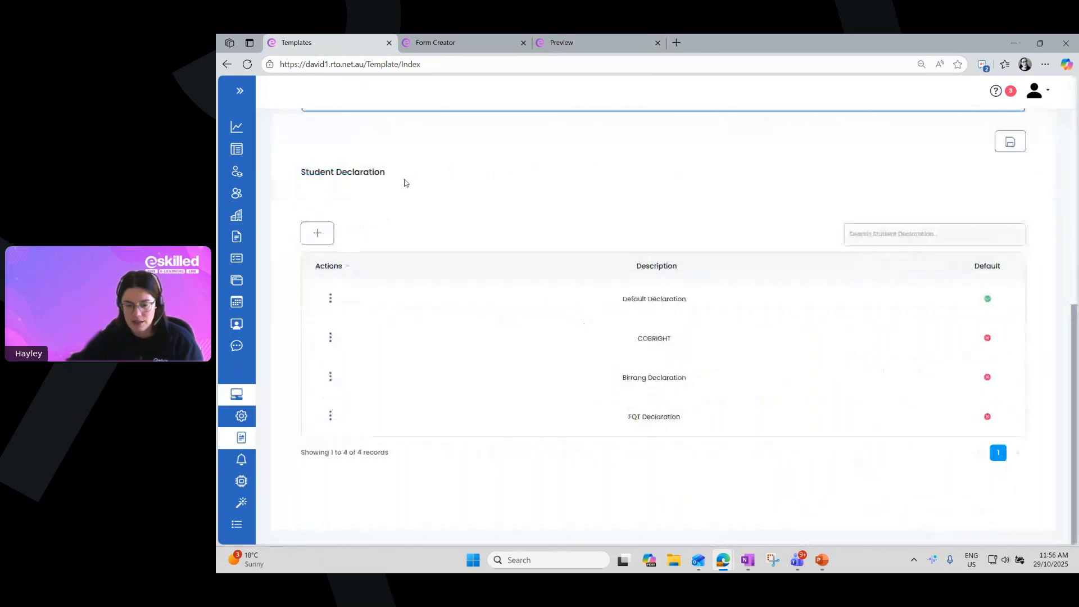
left_click_drag(293, 171, 473, 206)
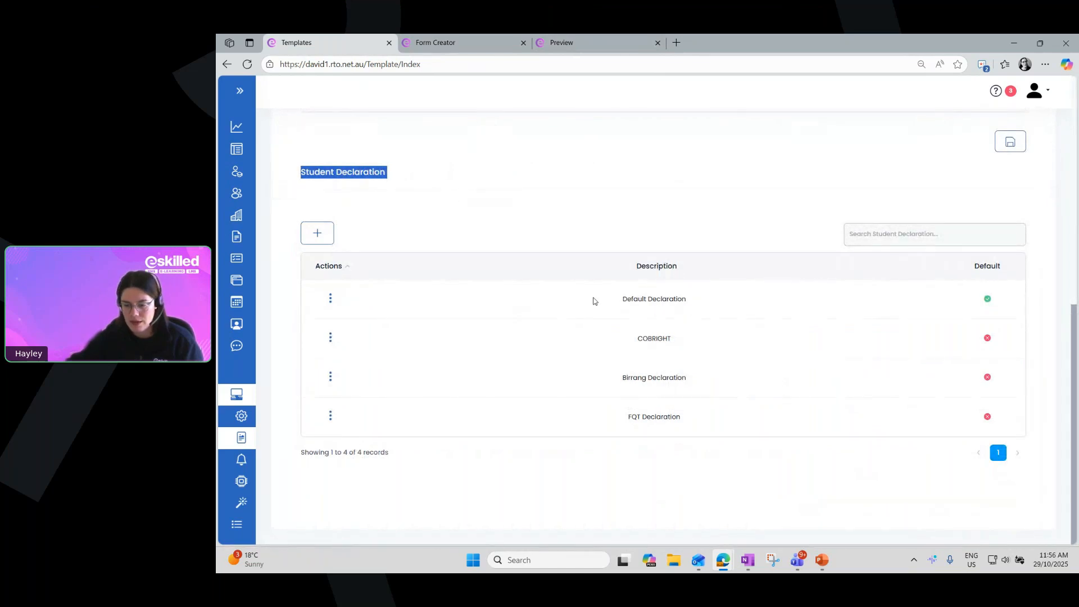
left_click_drag(594, 301, 705, 309)
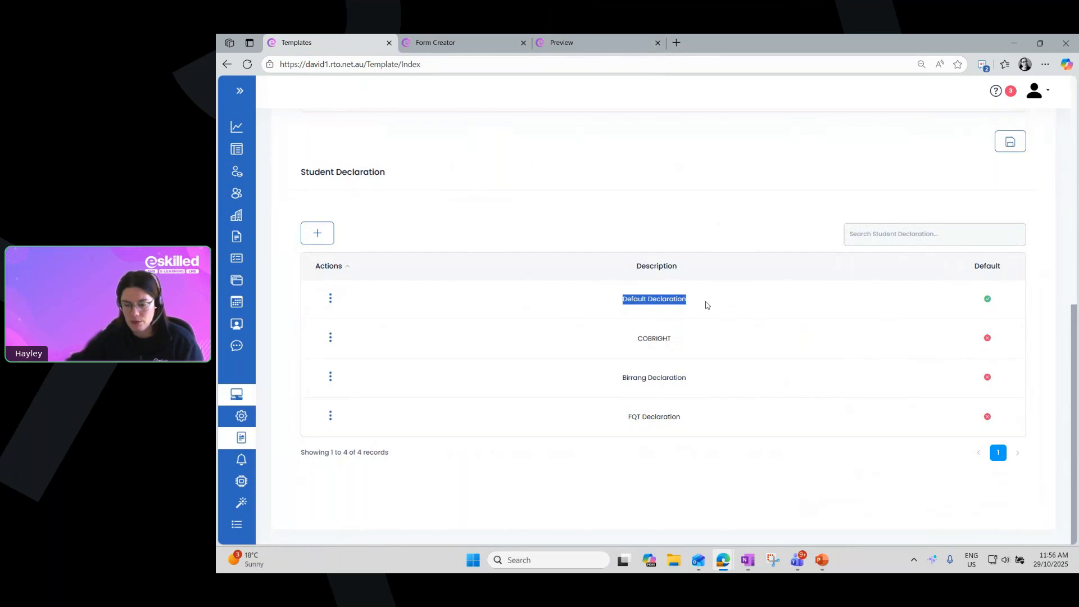
left_click(695, 306)
left_click_drag(689, 304, 619, 305)
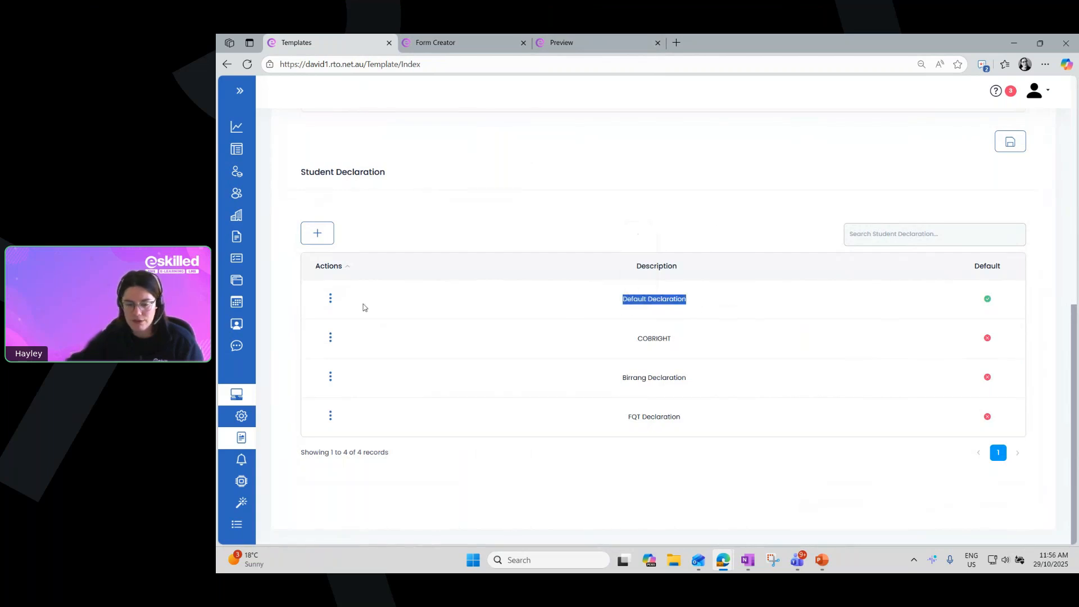
left_click(506, 300)
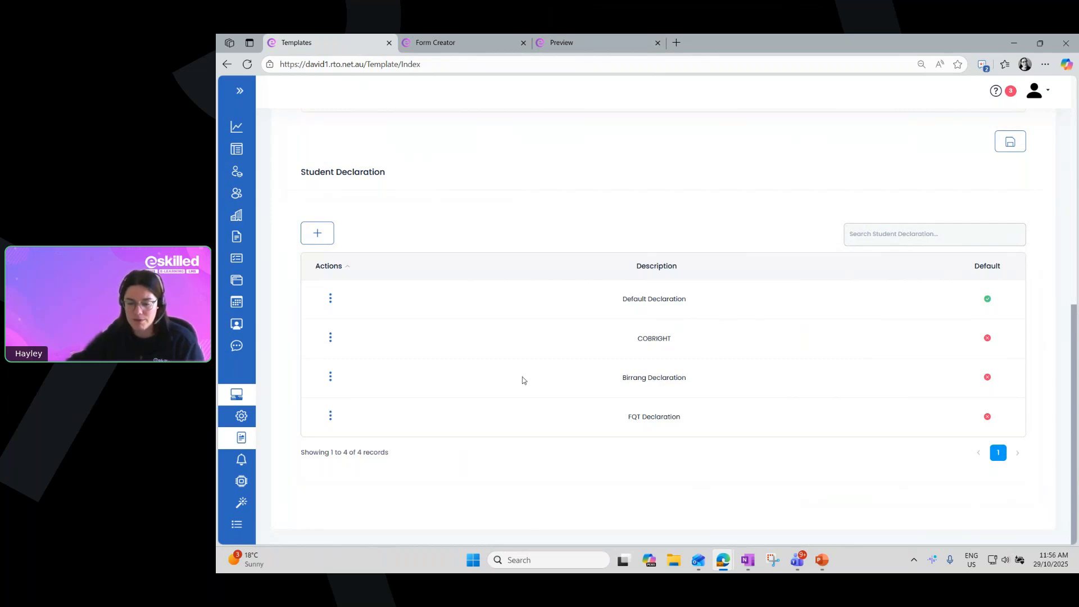
Open the Default Declaration for editing, read through its declaration text and close it without saving
left_click(330, 299)
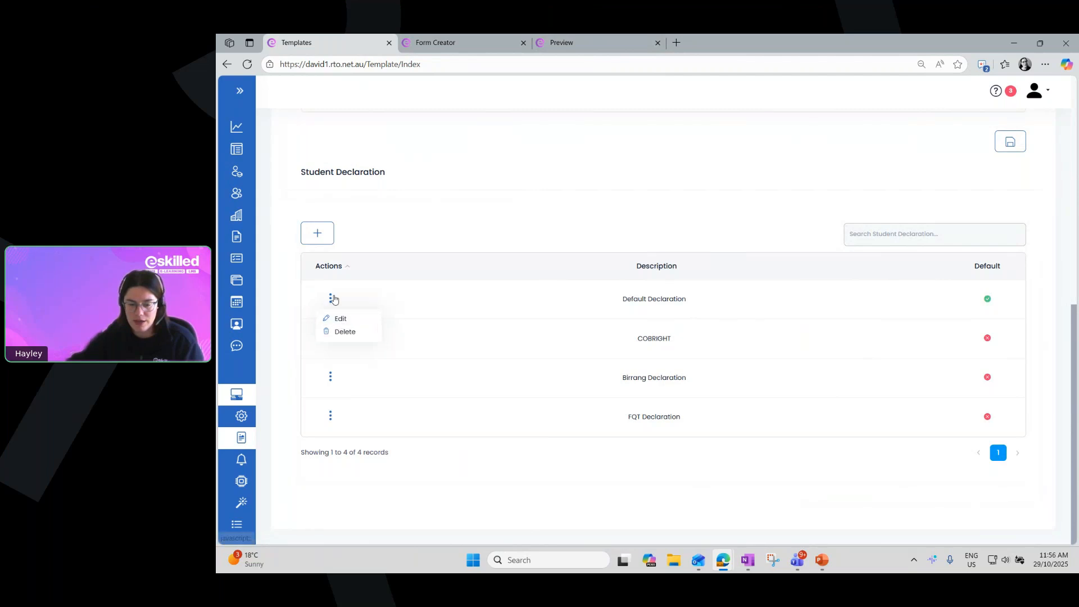
left_click(340, 318)
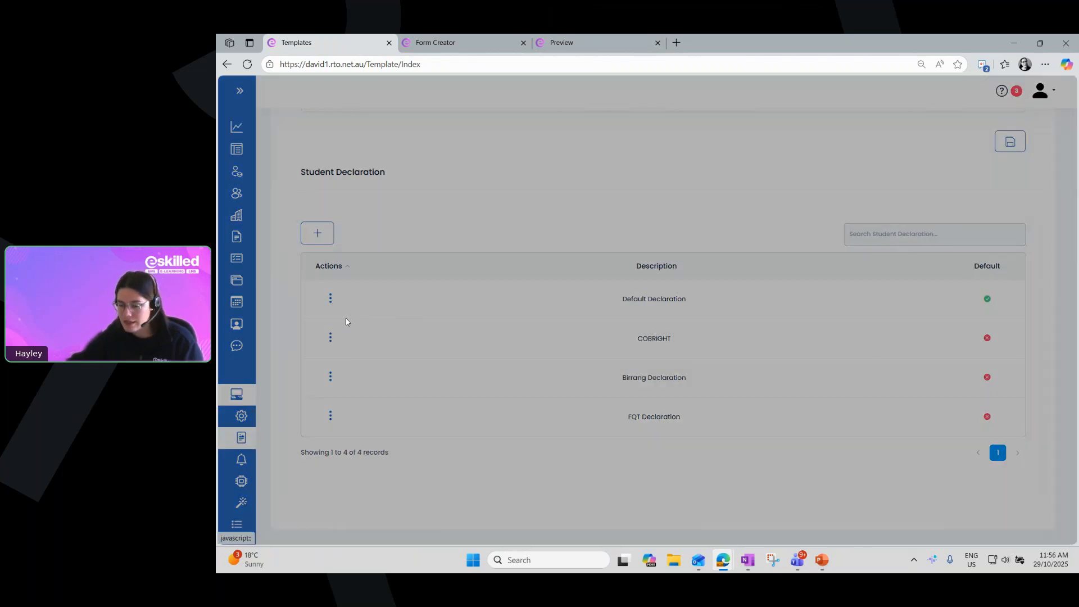
scroll(672, 327, "down", 2)
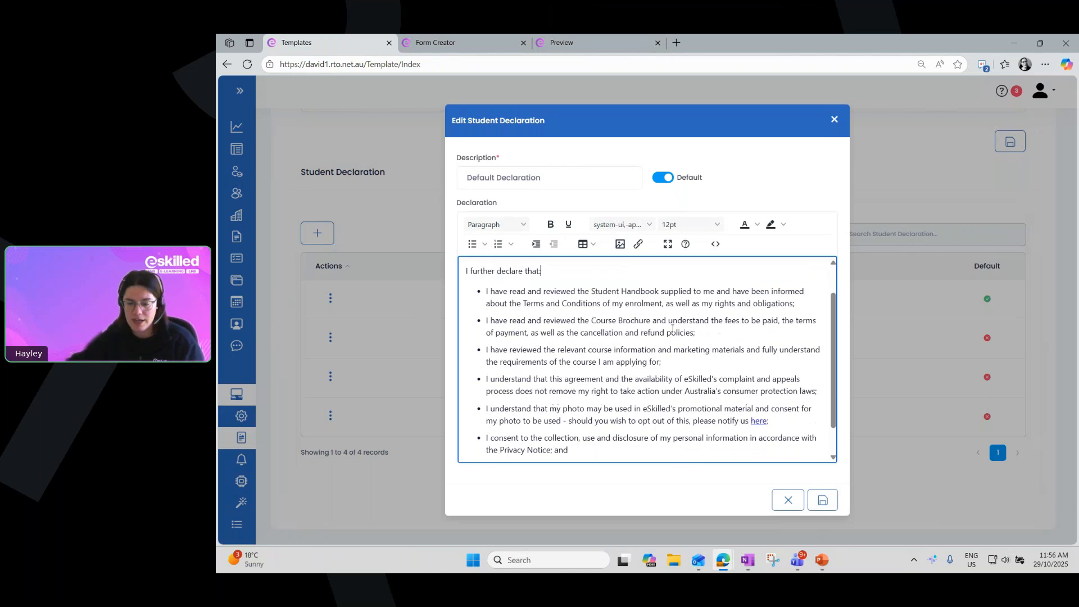
scroll(703, 388, "up", 2)
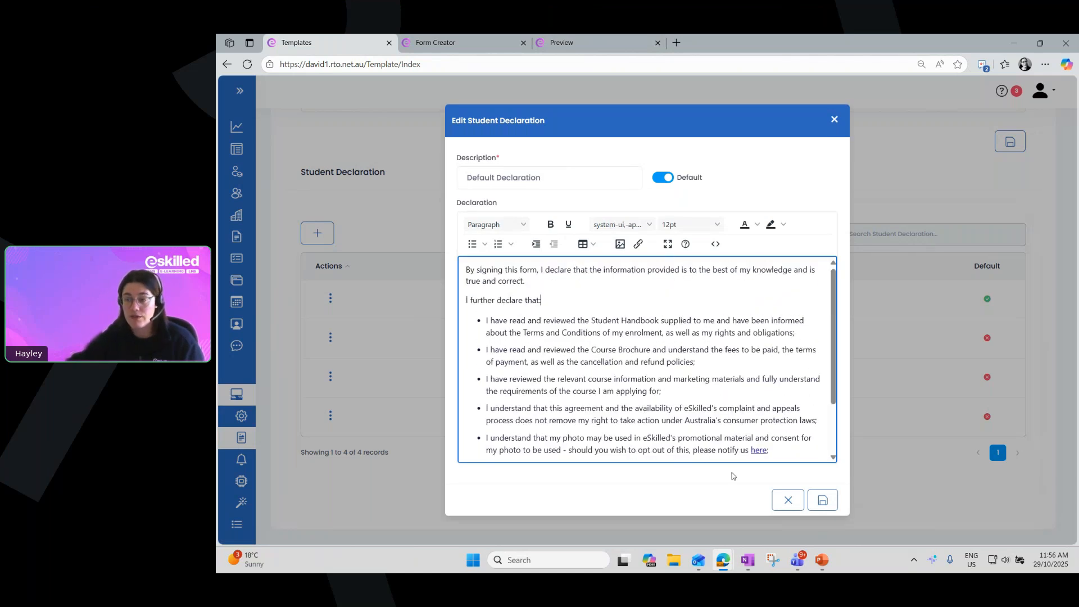
left_click(836, 120)
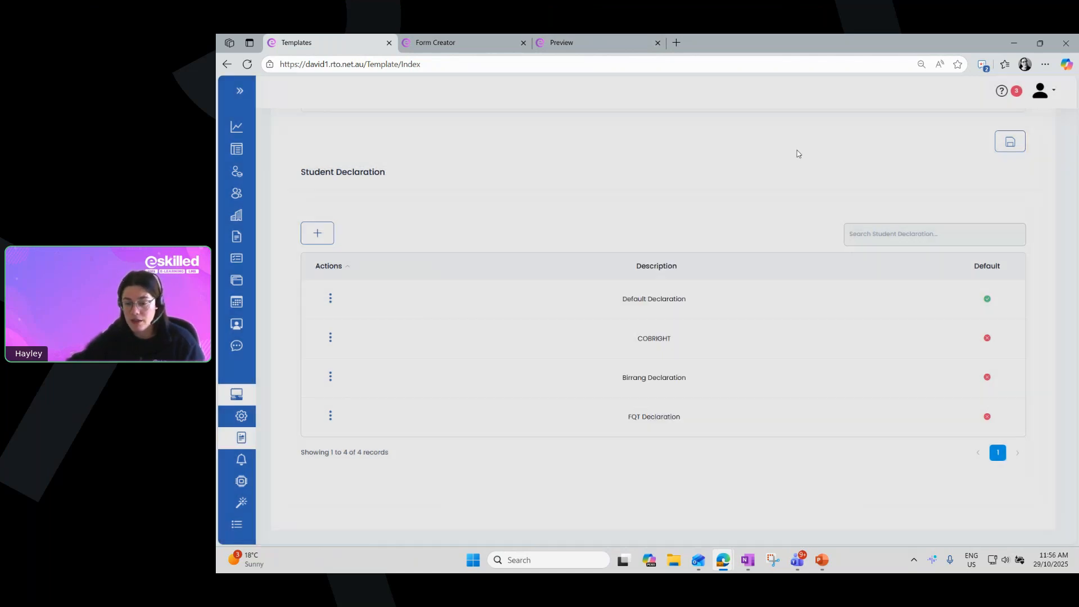
Return to the Form Creator designer and switch the Signature Box's Required setting on and back off
left_click(450, 43)
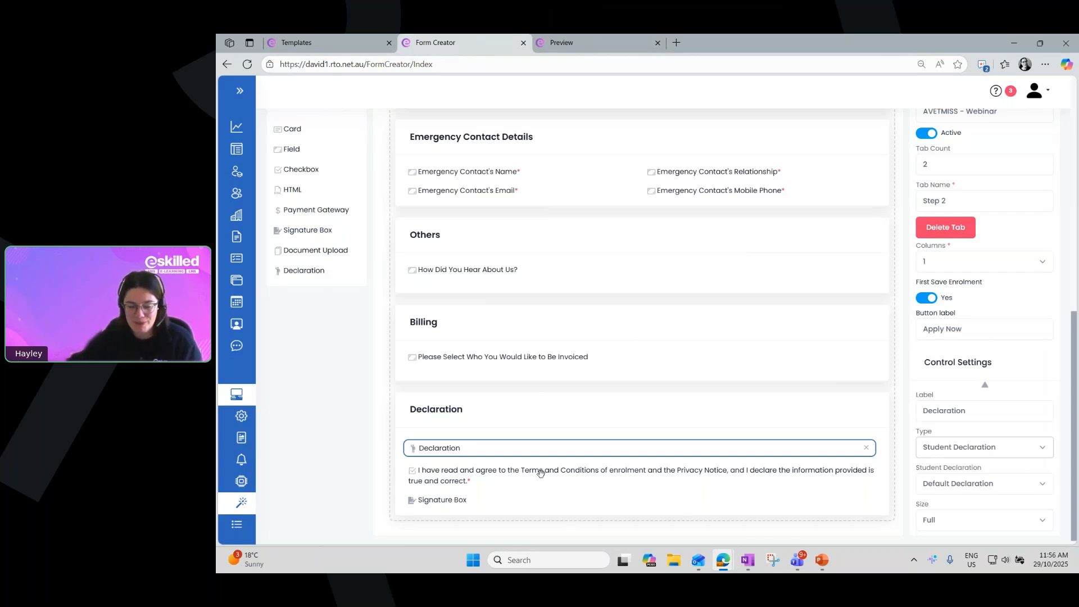
left_click(443, 500)
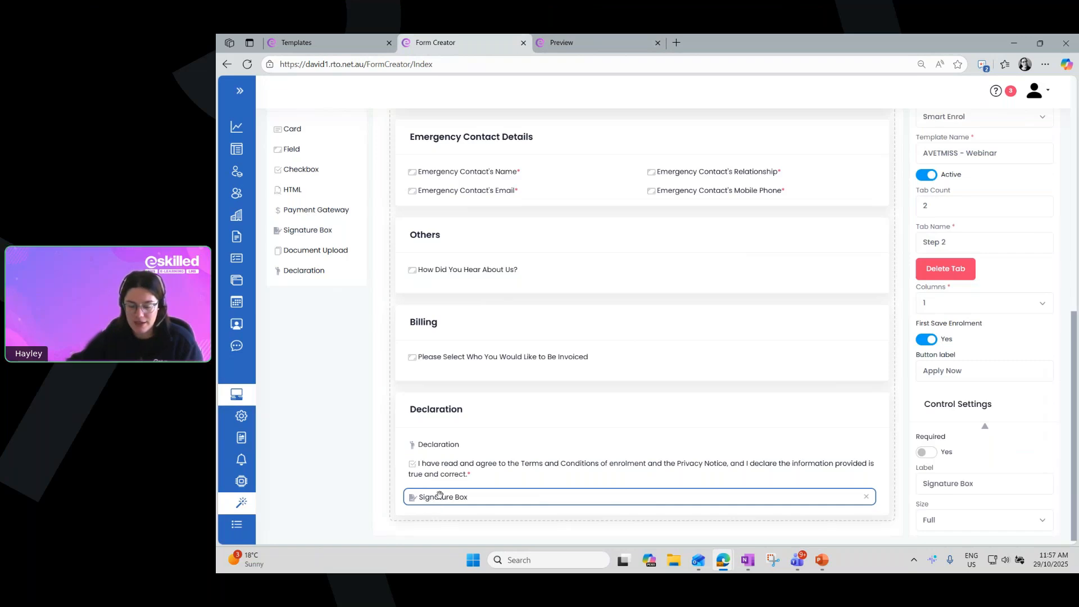
left_click(927, 449)
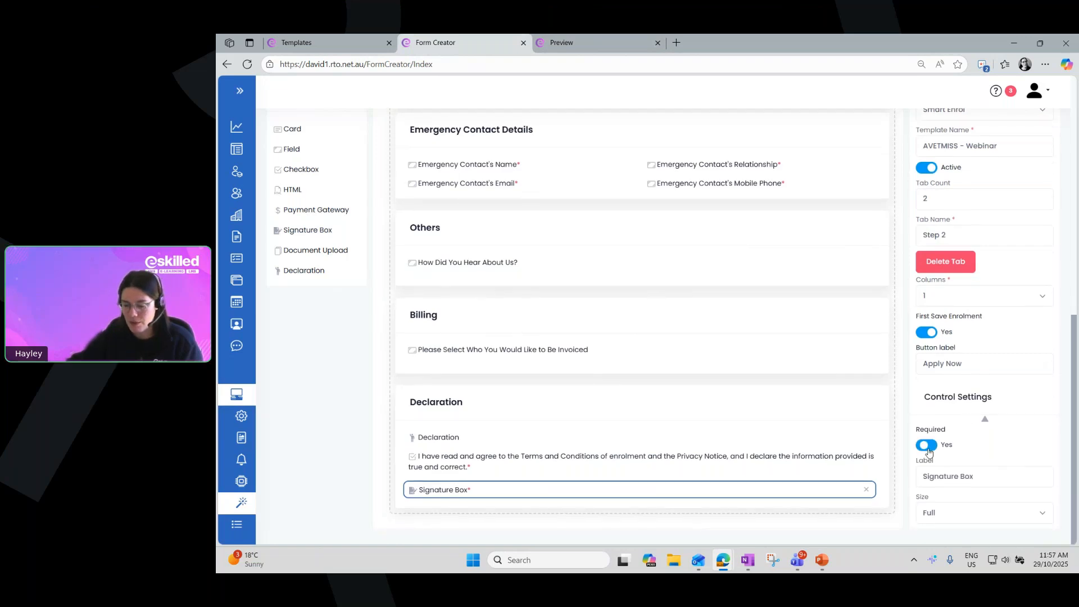
left_click(931, 448)
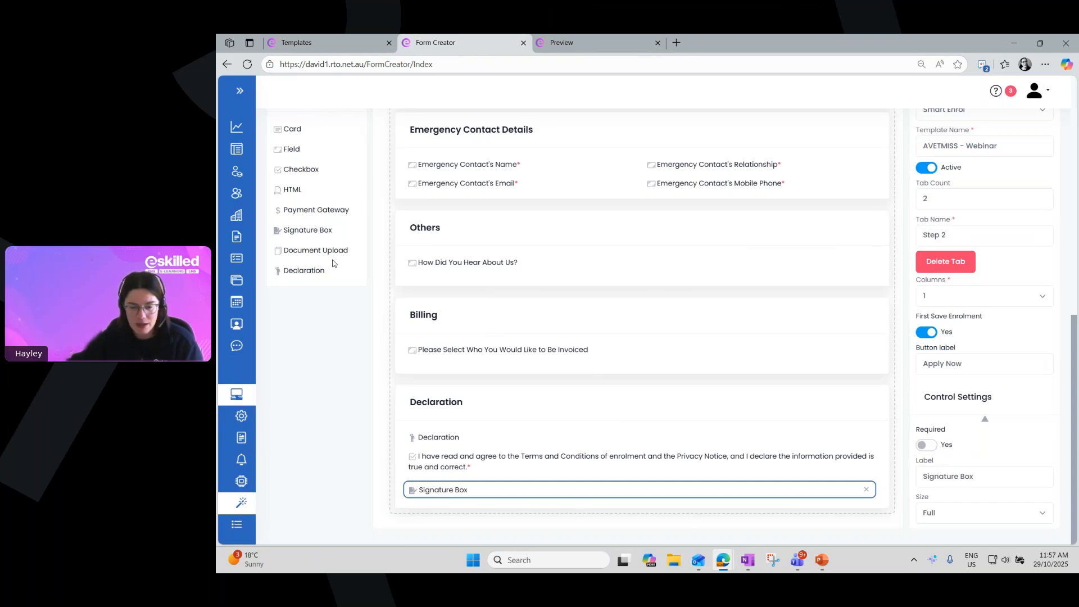
Select the Document Upload element in the Identity Documents card and collapse Page Settings to expose its control settings
left_click(298, 250)
left_click(296, 253)
left_click(324, 251)
scroll(533, 309, "up", 7)
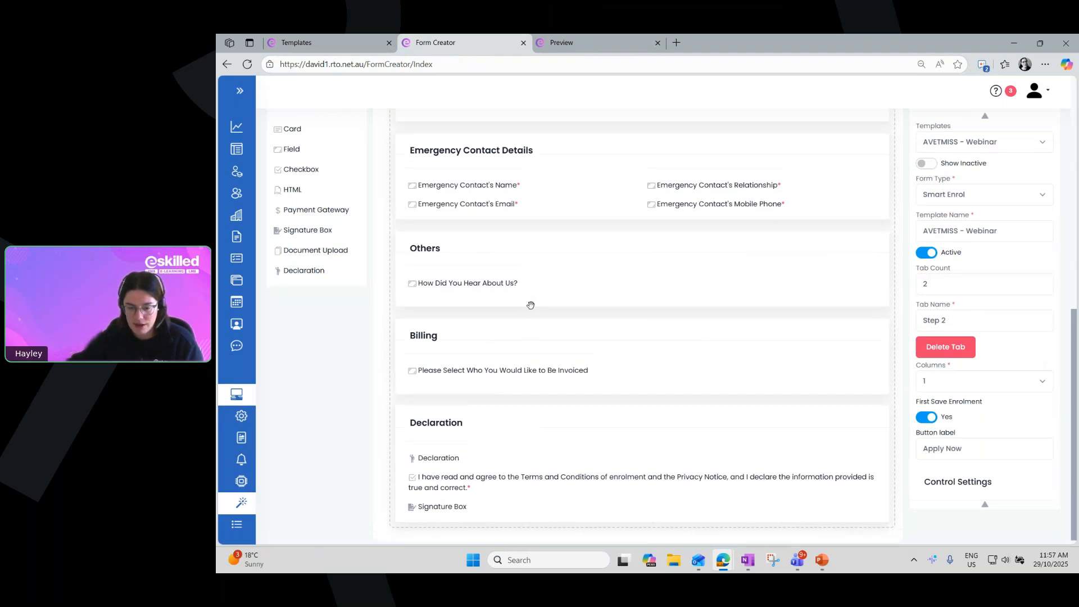
left_click(442, 292)
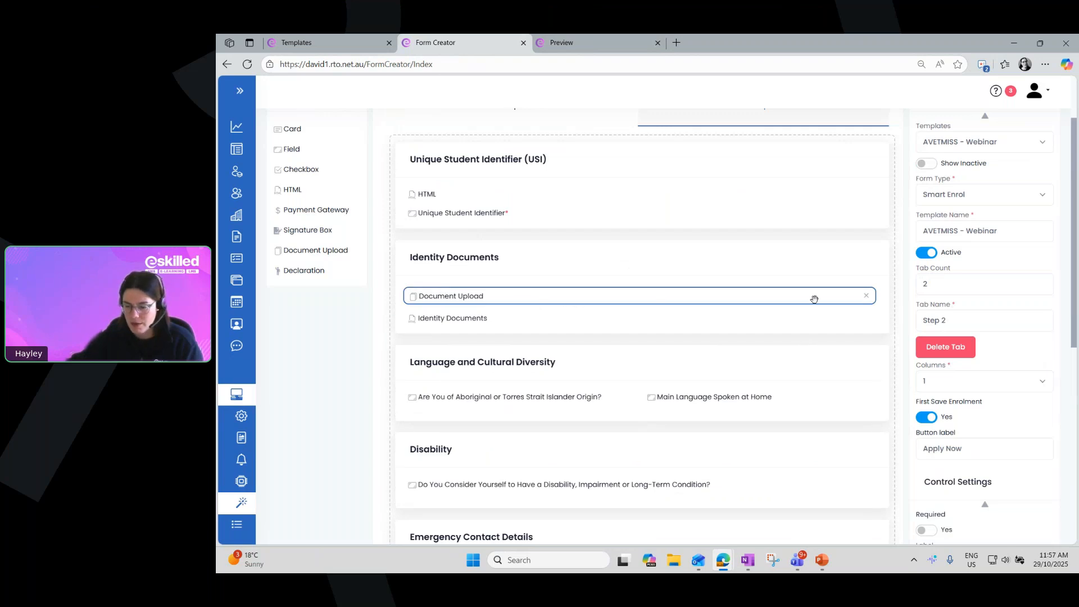
scroll(1015, 266, "down", 3)
scroll(996, 140, "up", 4)
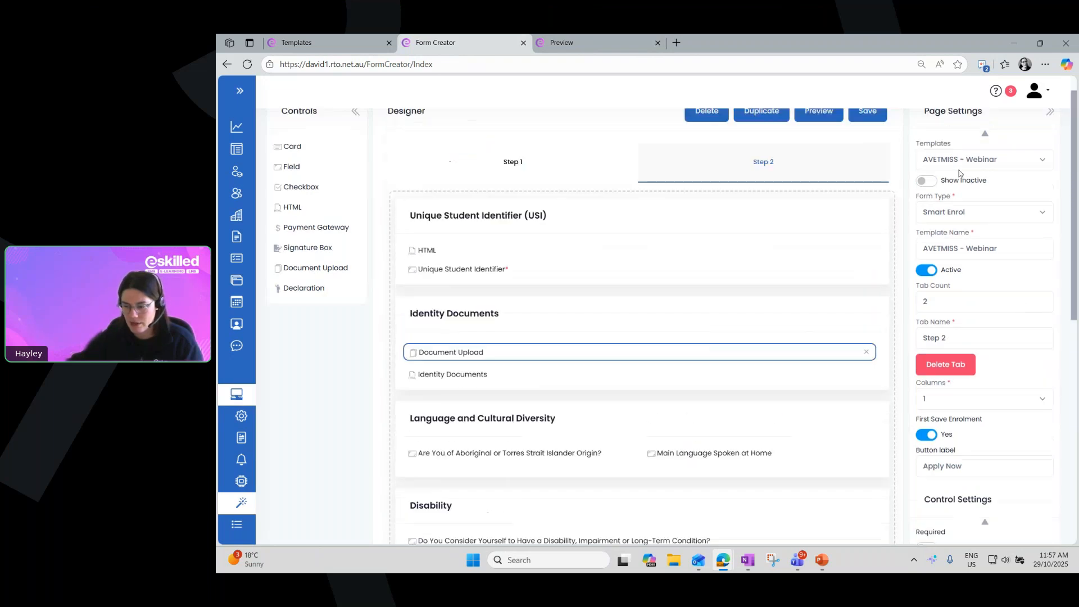
left_click(986, 137)
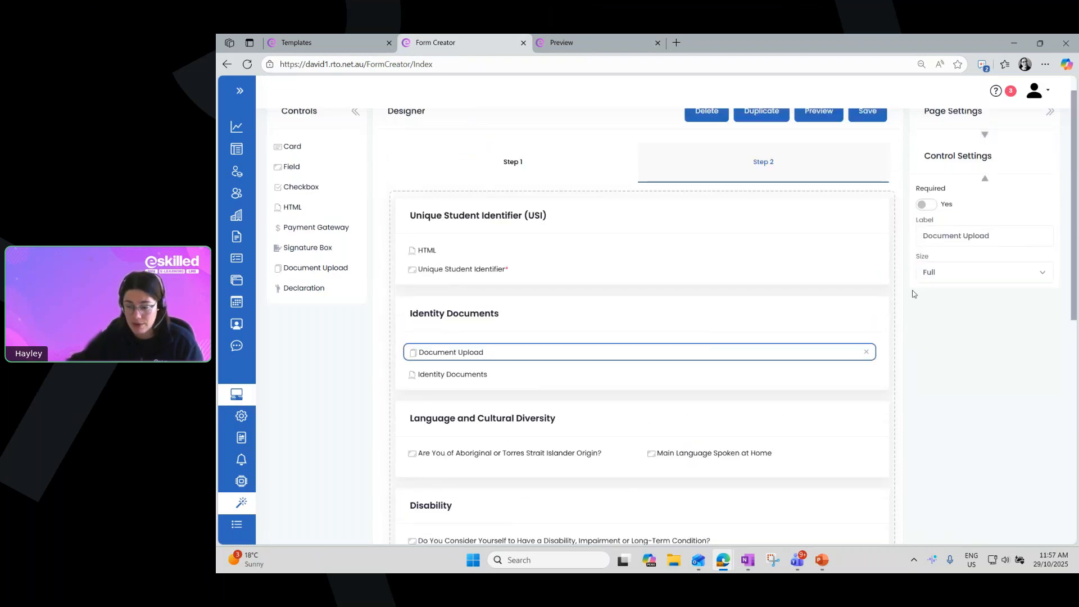
Switch the Document Upload element's Required setting on and back off, highlight its label text and deselect the element
left_click(929, 205)
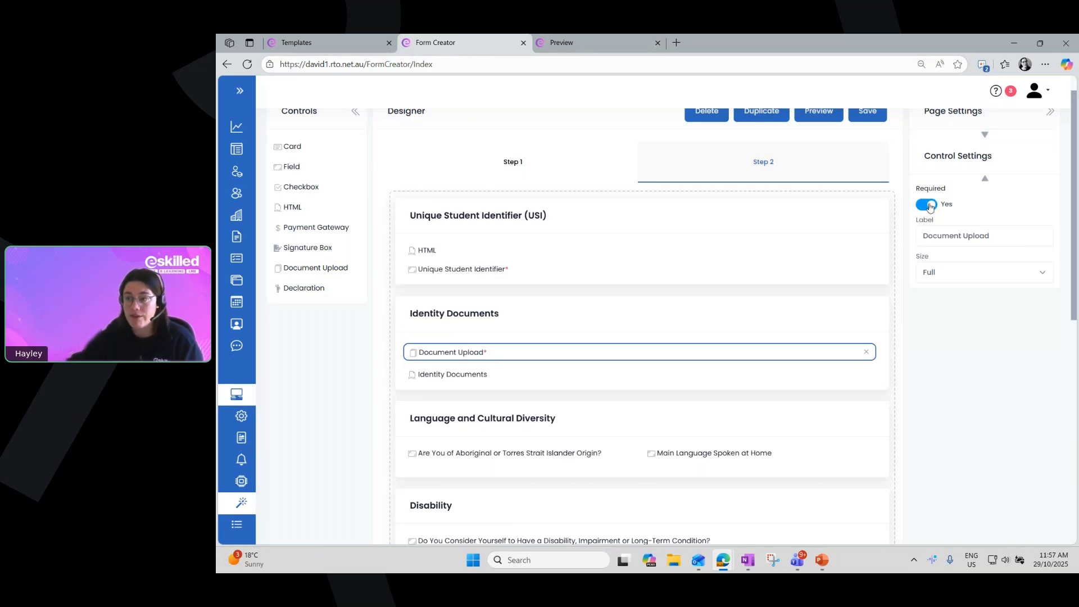
left_click(929, 206)
left_click_drag(1004, 235, 920, 228)
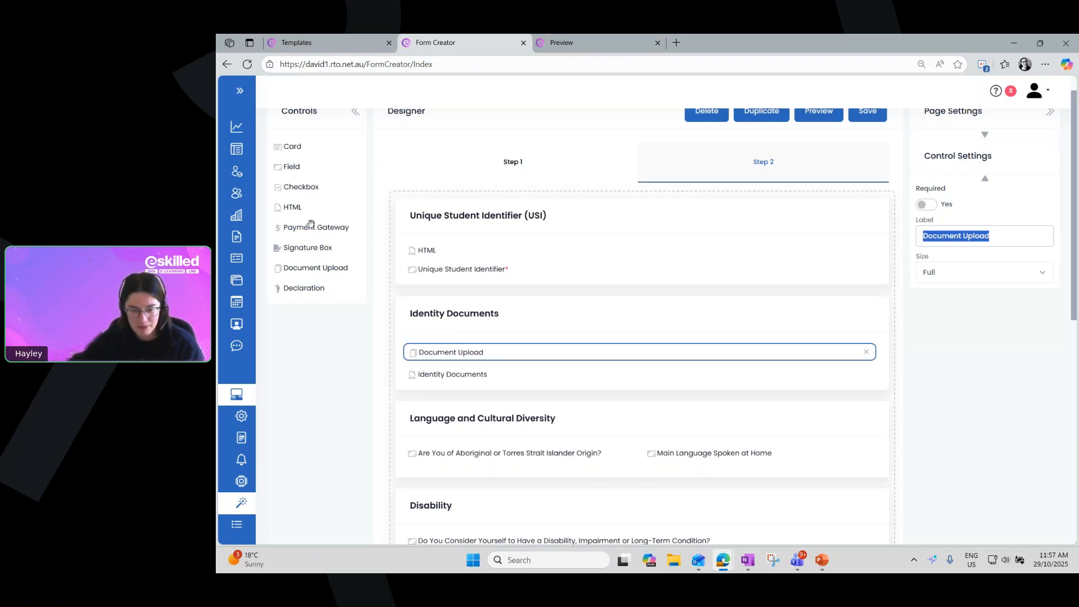
left_click(305, 189)
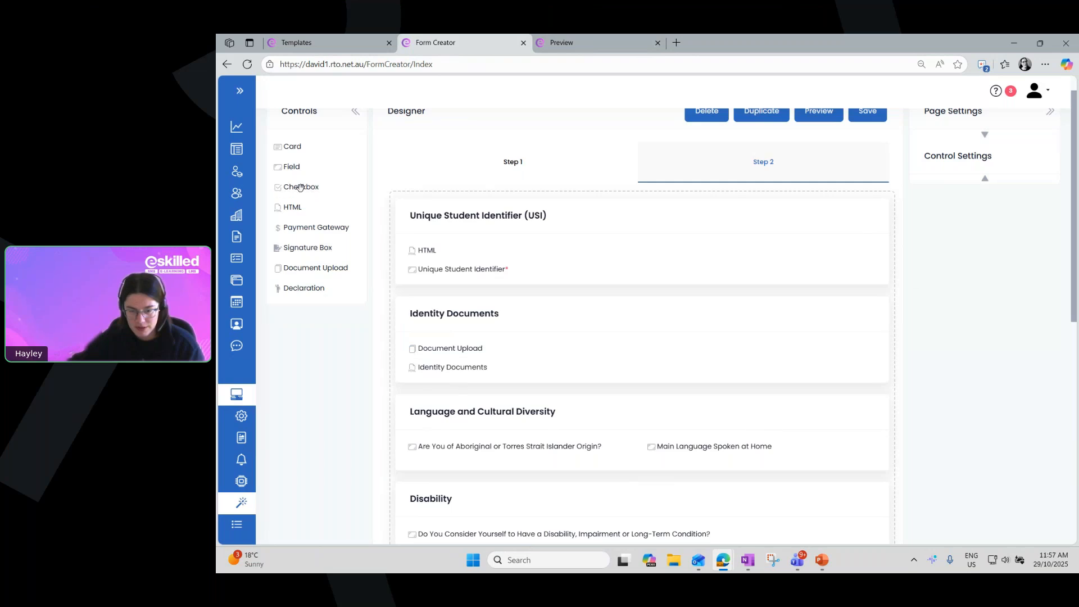
Select the terms and conditions checkbox in the Declaration card, highlight its label text in the control settings and deselect the element
scroll(600, 302, "down", 8)
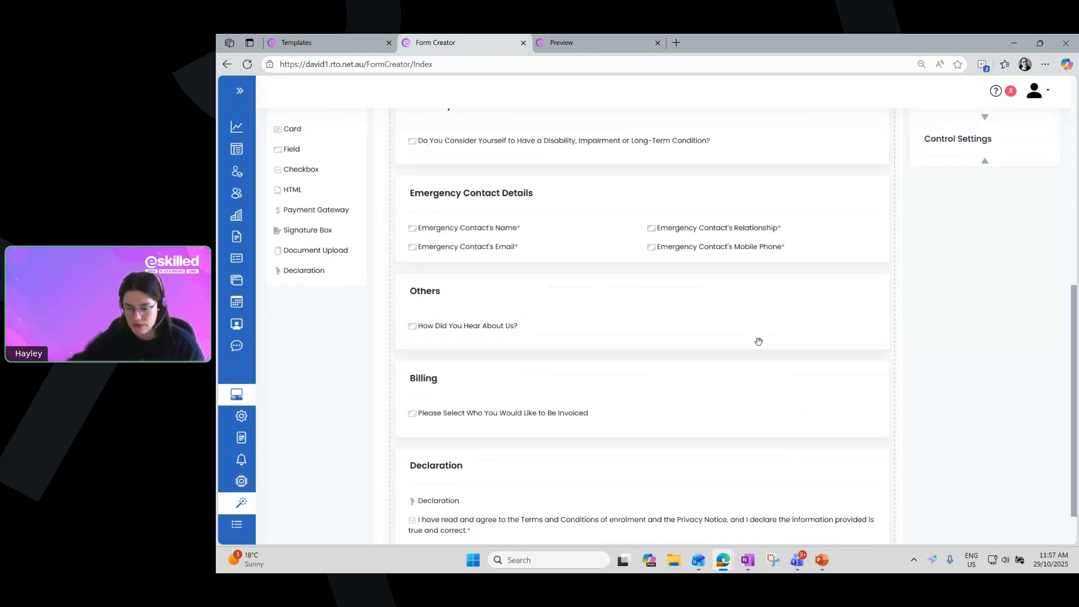
left_click(463, 469)
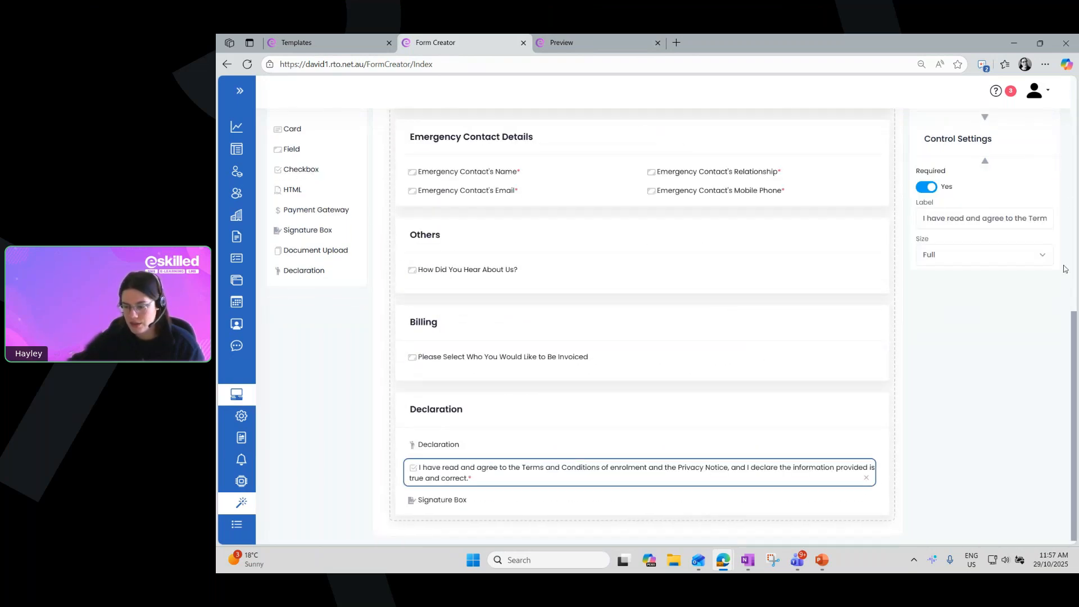
left_click_drag(921, 215, 1057, 225)
left_click(1004, 222)
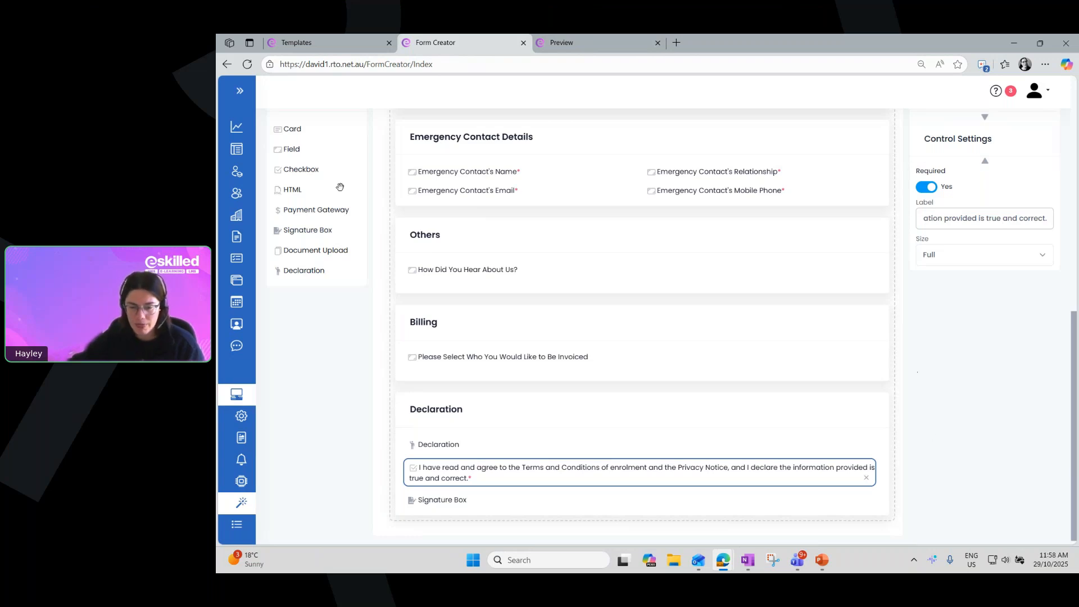
left_click_drag(320, 208, 317, 210)
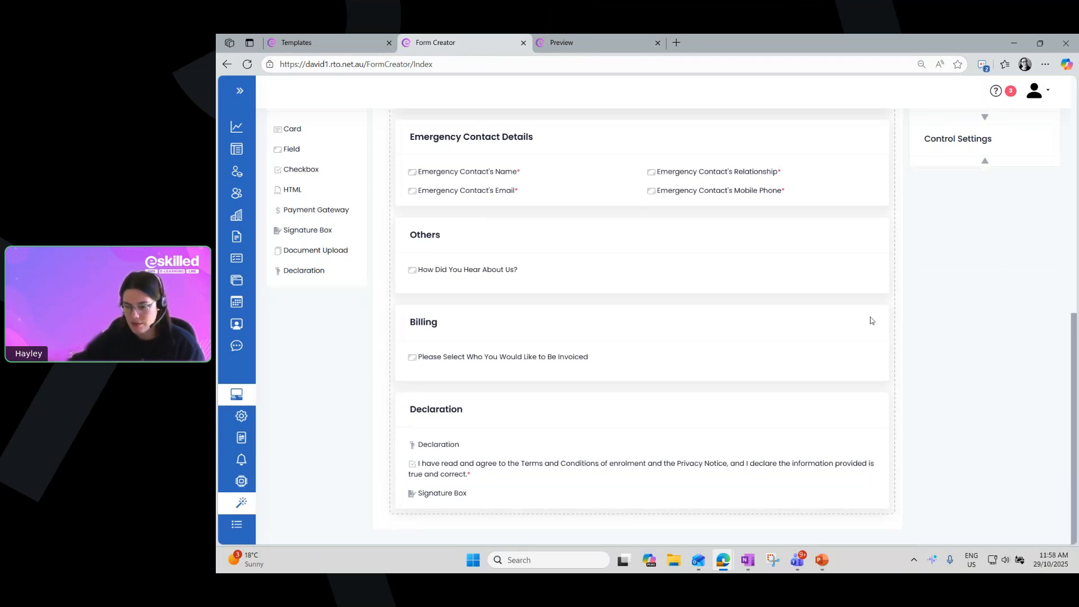
Expand Page Settings, search the templates for "avet" and load the AVETMISS (National) template in the designer
scroll(366, 364, "up", 5)
scroll(368, 354, "up", 4)
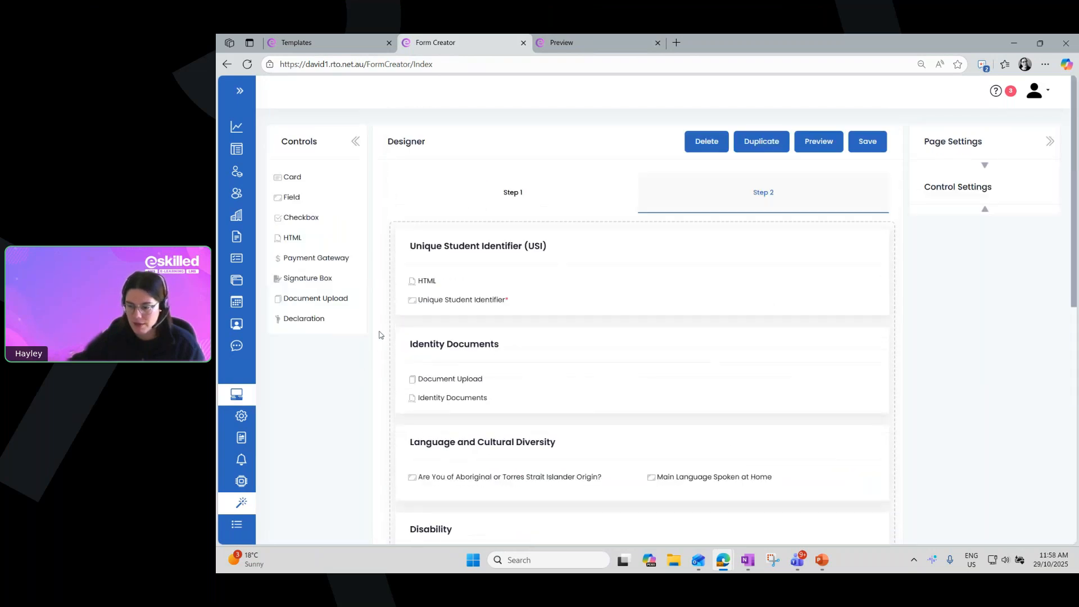
left_click(984, 164)
left_click(963, 191)
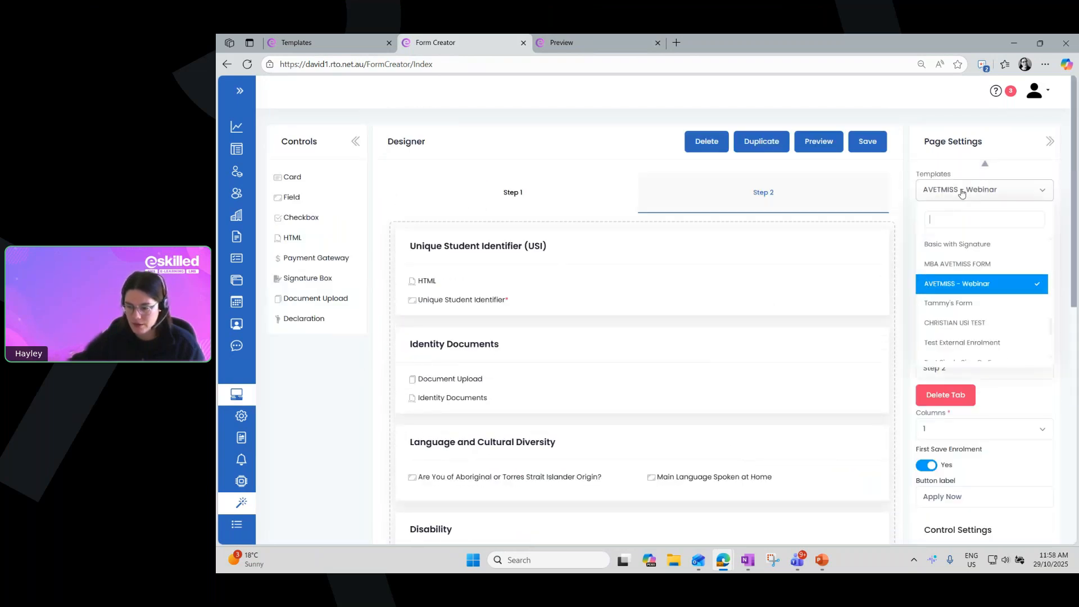
type("avet")
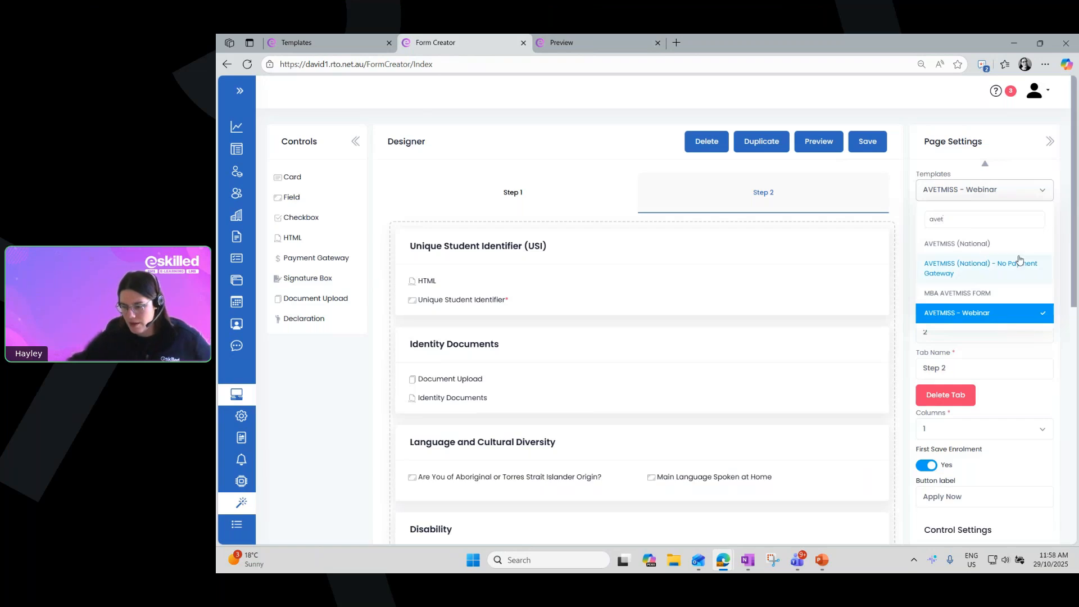
left_click(1014, 249)
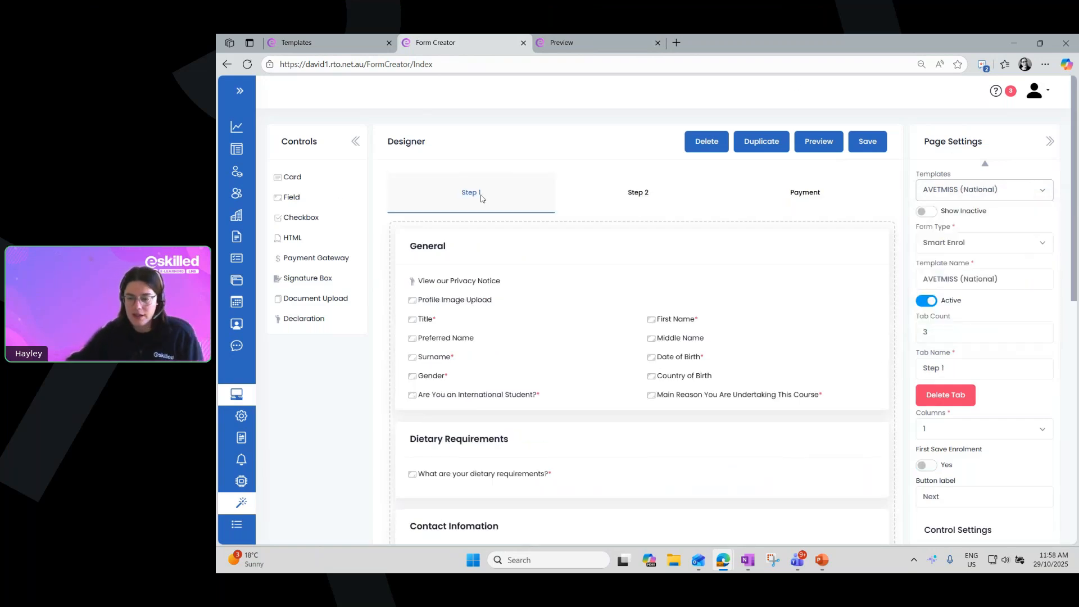
Open the template's Payment step and select the Payment Gateway element to view its control settings
left_click(820, 194)
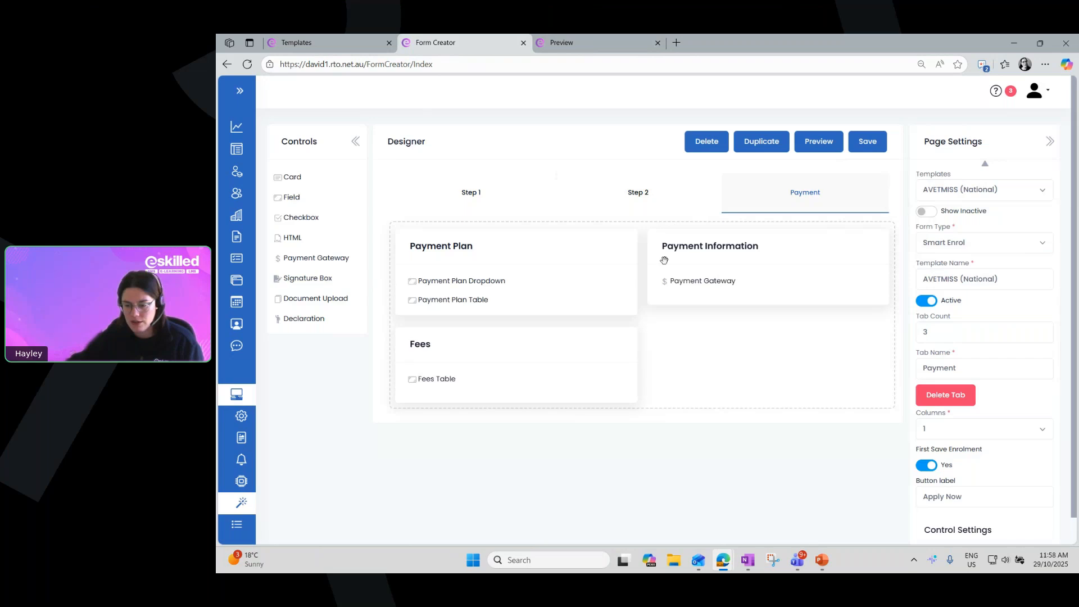
left_click_drag(689, 280, 690, 284)
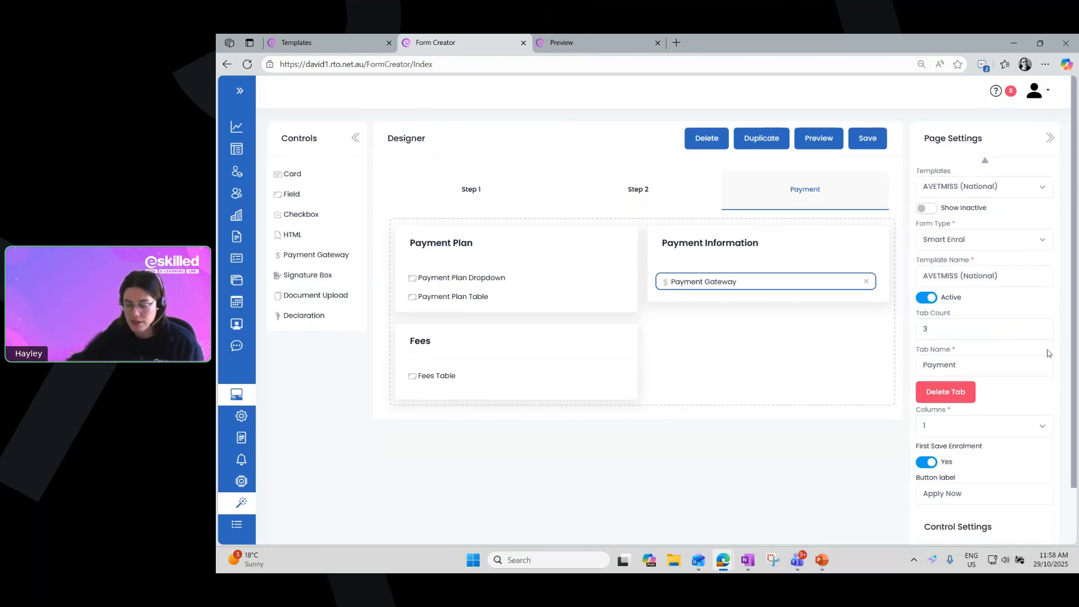
scroll(1046, 393, "down", 1)
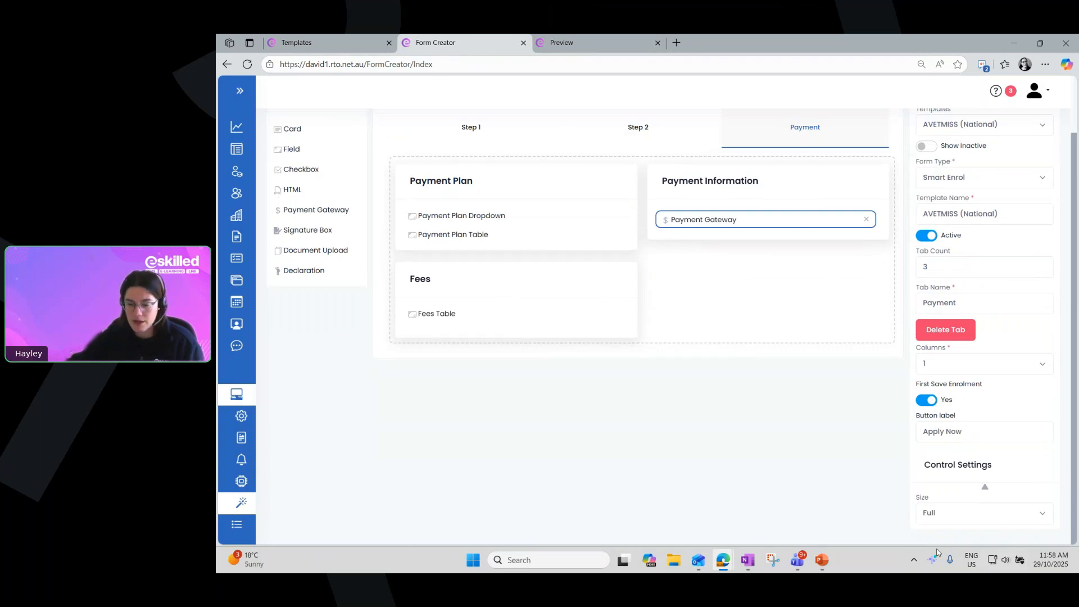
Switch to the Templates browser tab and open the Administration Settings page
left_click(342, 42)
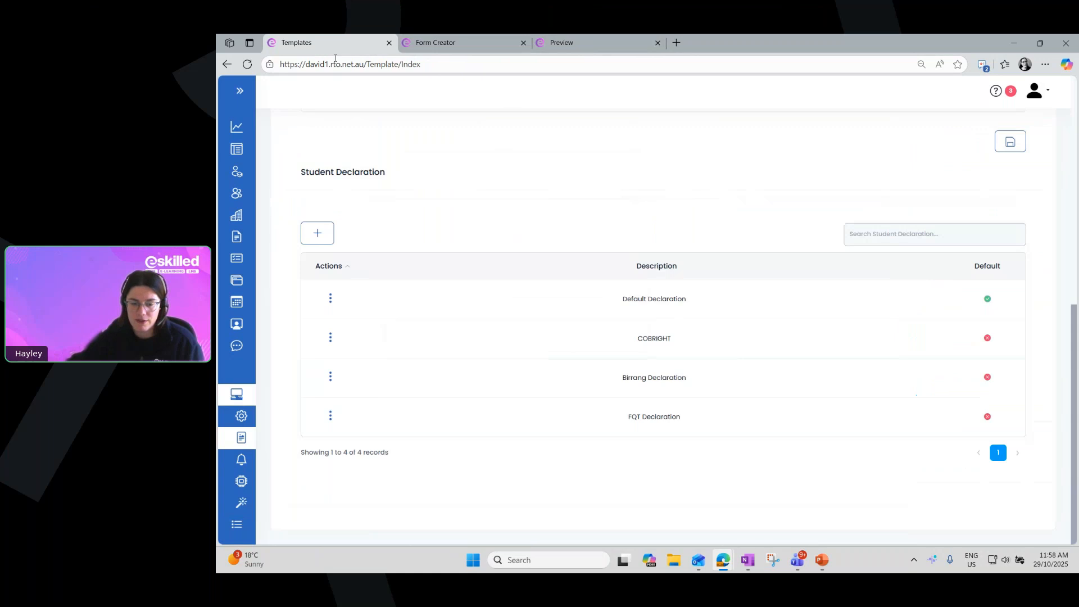
left_click(240, 90)
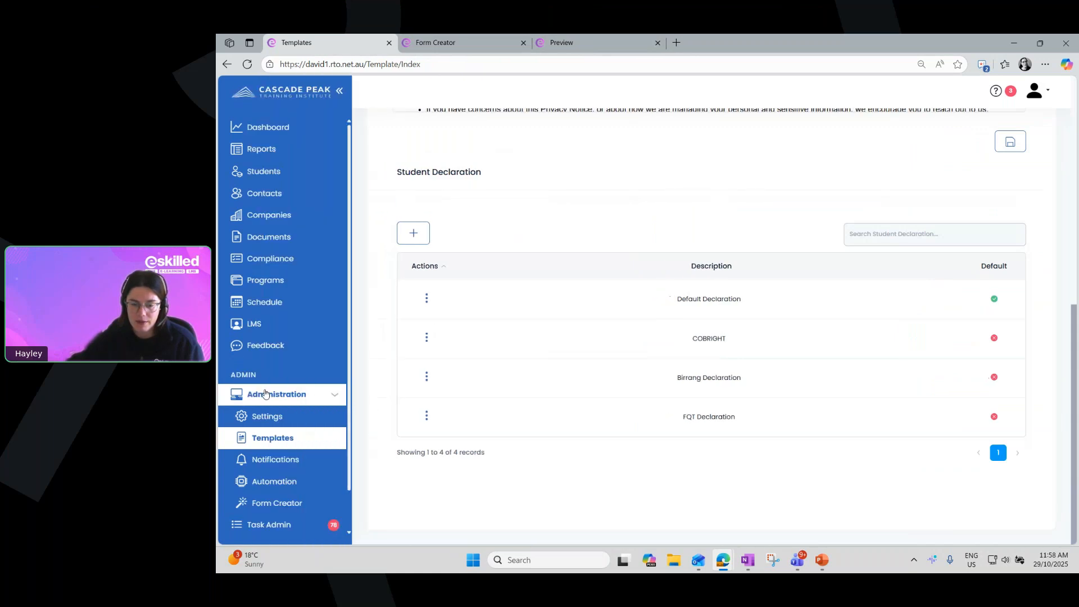
left_click(261, 418)
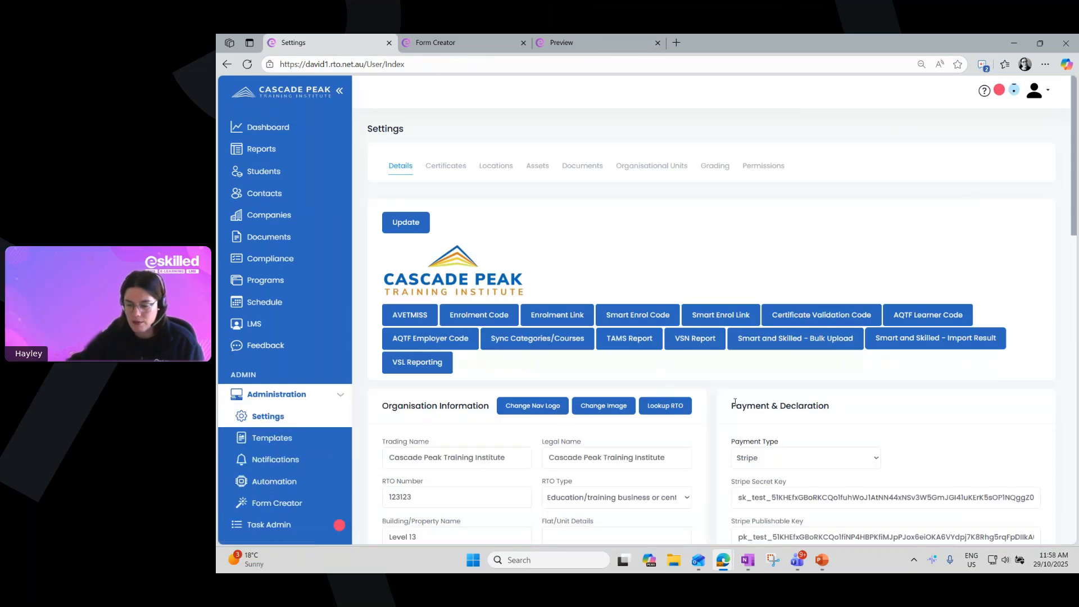
Highlight the Payment & Declaration heading, look through the Payment Type options and close the list without choosing another
left_click_drag(737, 406, 834, 409)
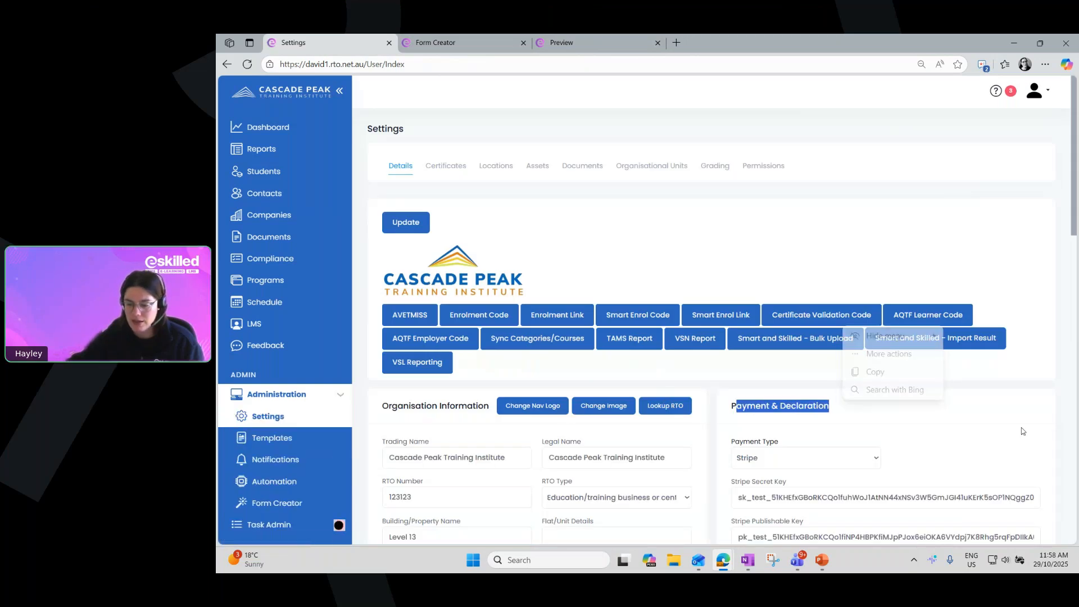
scroll(1023, 431, "down", 3)
left_click(798, 293)
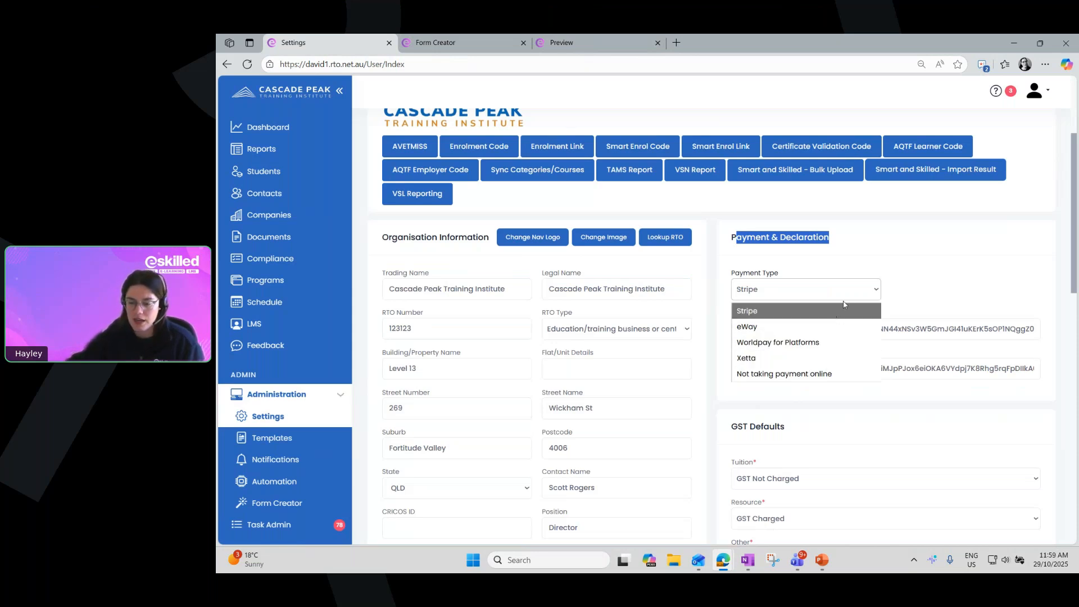
left_click(897, 268)
scroll(894, 267, "up", 3)
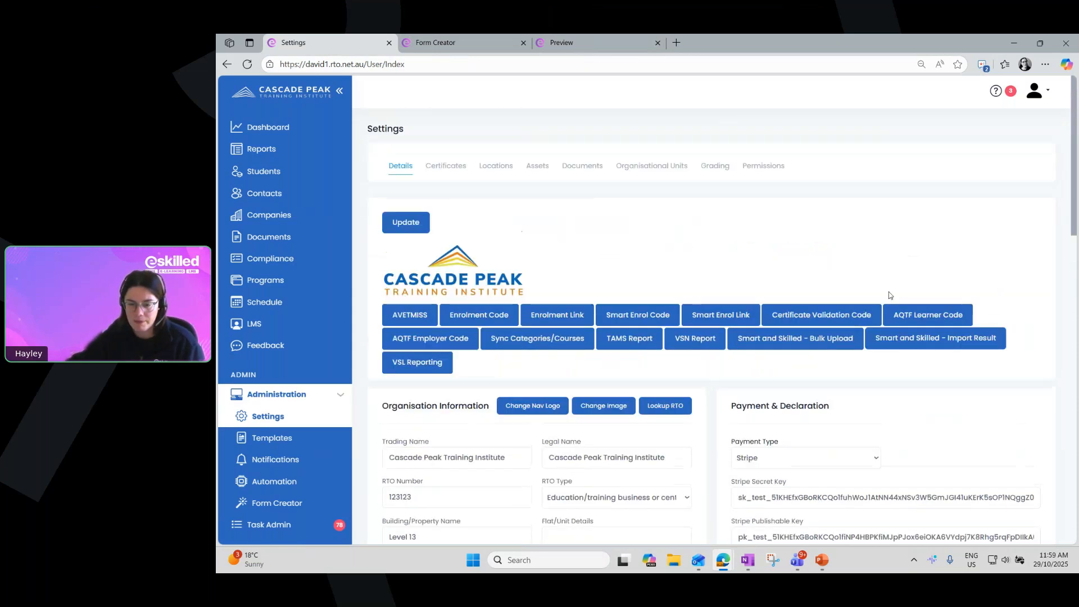
Return to Form Creator, preview the AVETMISS (National) template and show the Payment step of the preview
left_click(444, 41)
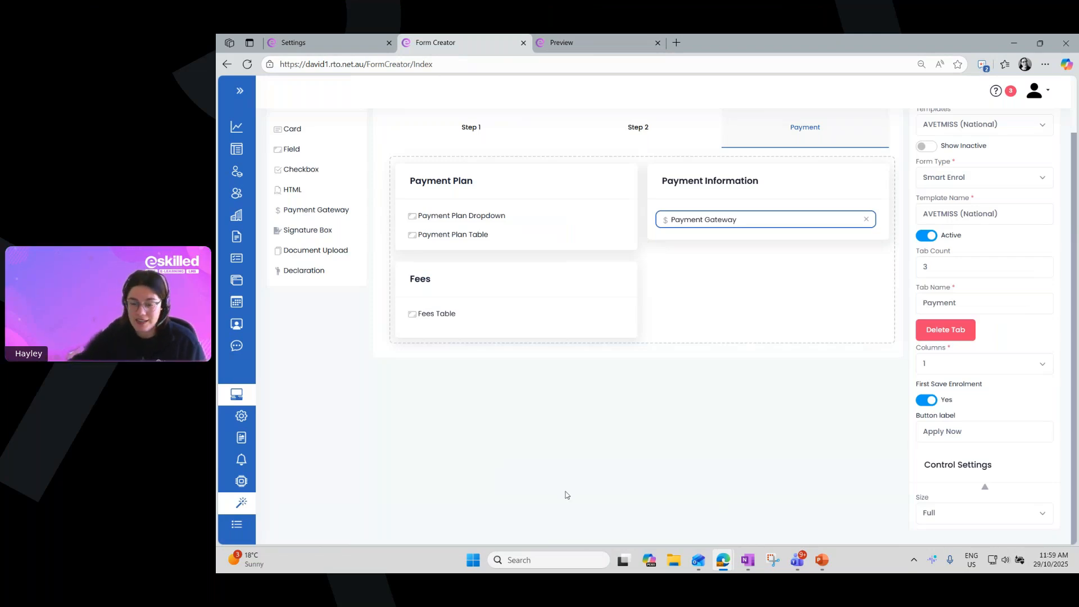
scroll(723, 349, "up", 1)
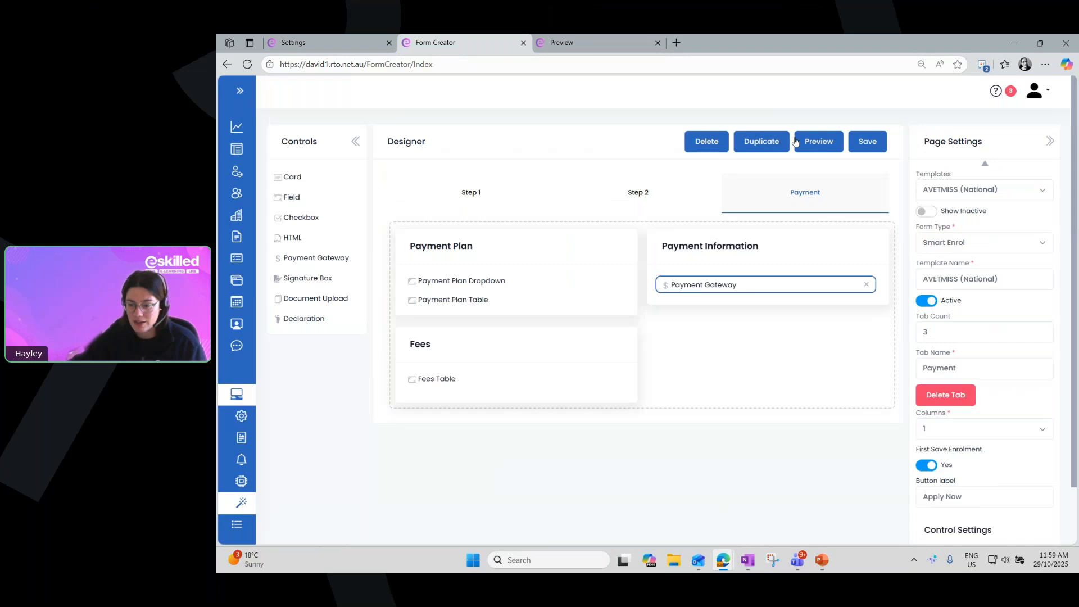
left_click(816, 140)
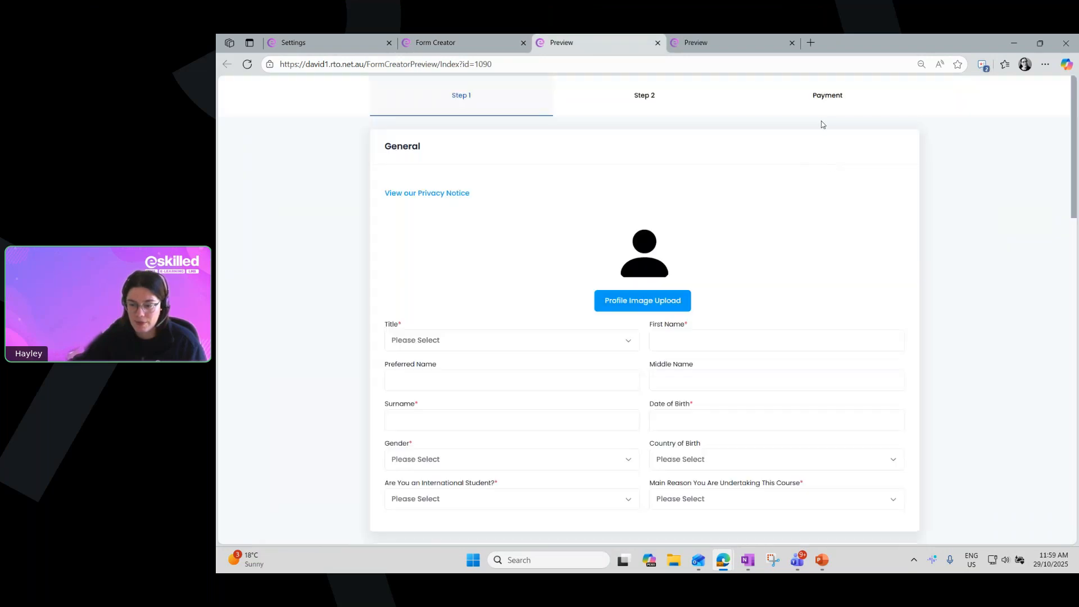
left_click(833, 104)
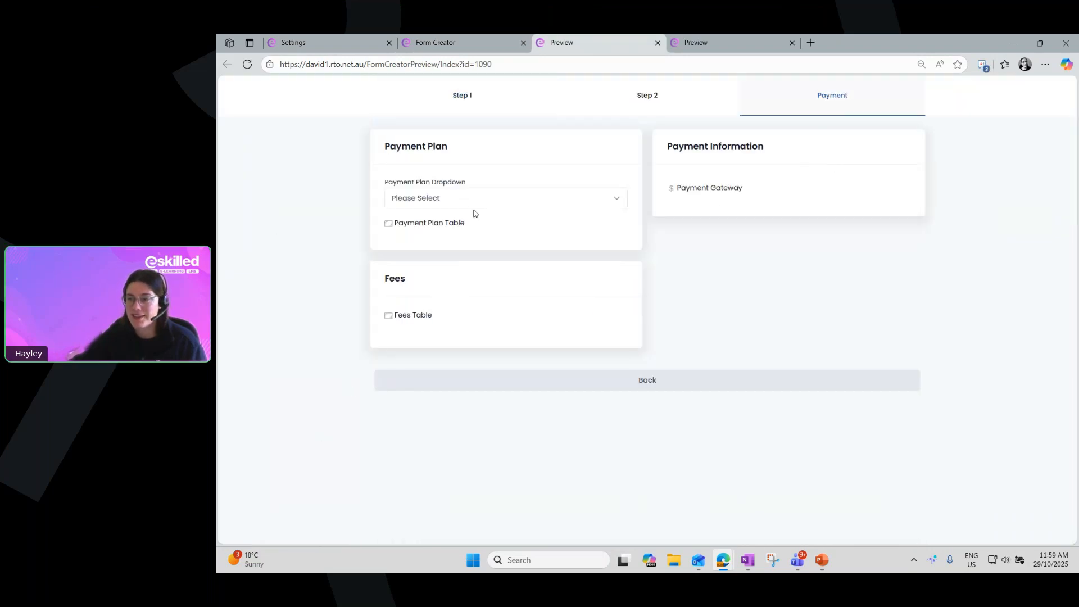
Open and close the Payment Plan Dropdown in the preview, and highlight the Payment Plan Table label
left_click(502, 201)
left_click(501, 202)
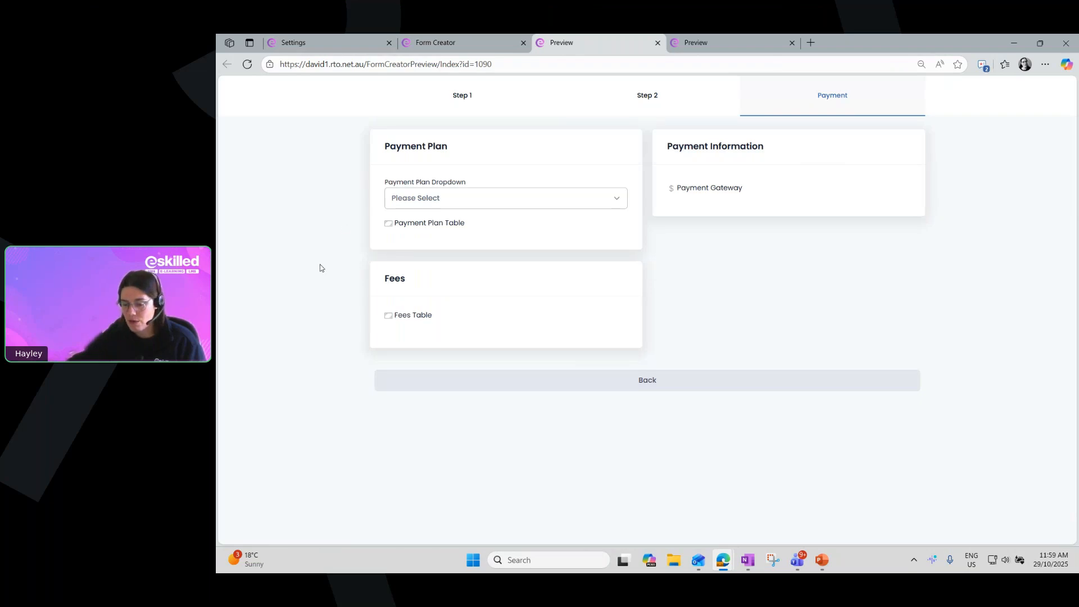
left_click(402, 200)
left_click(403, 200)
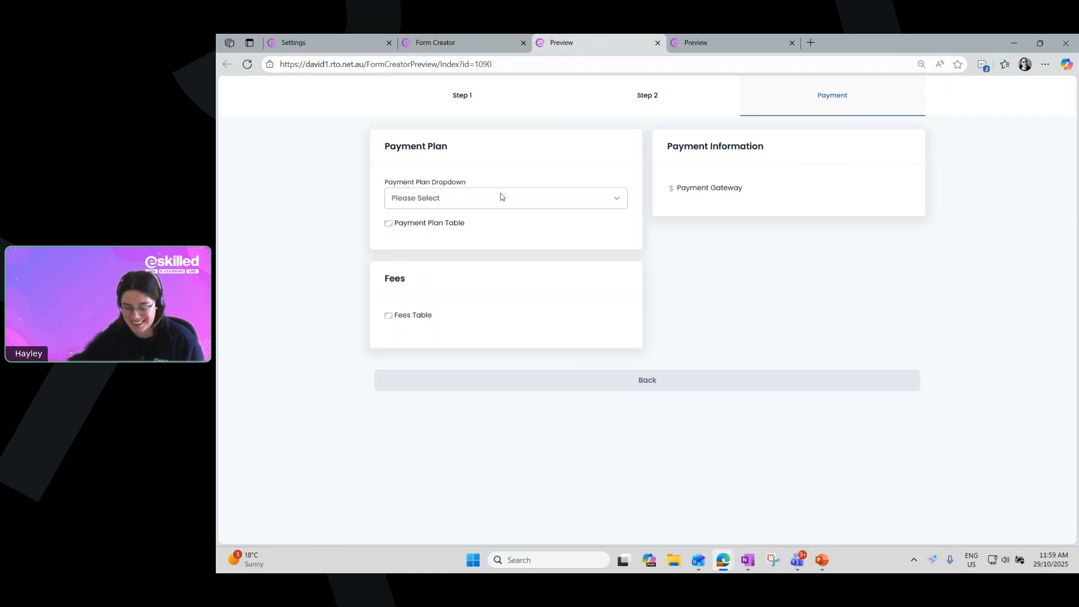
left_click_drag(400, 223, 480, 229)
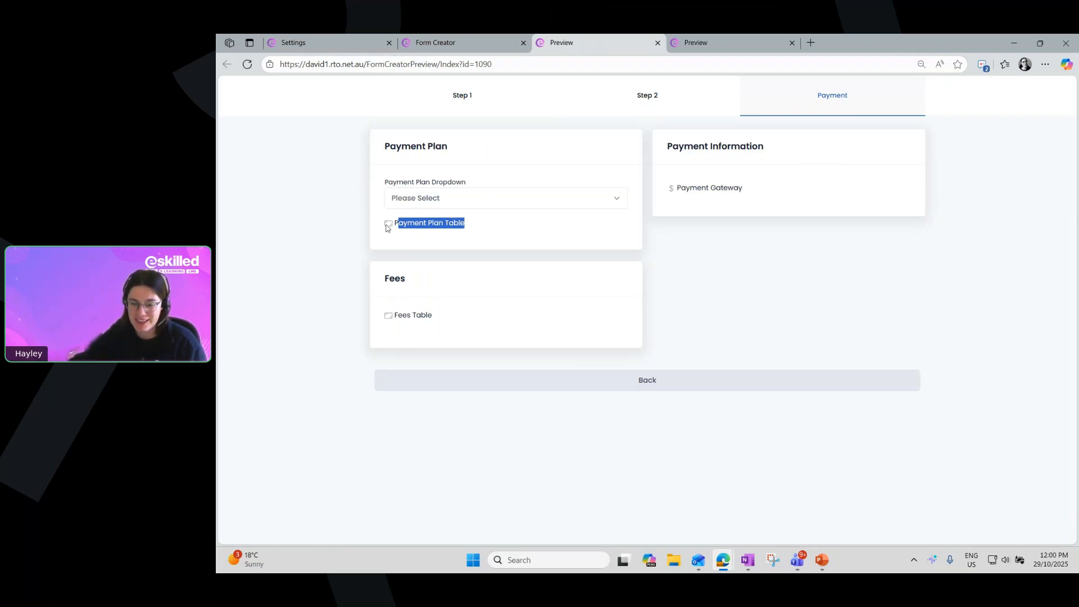
left_click(418, 209)
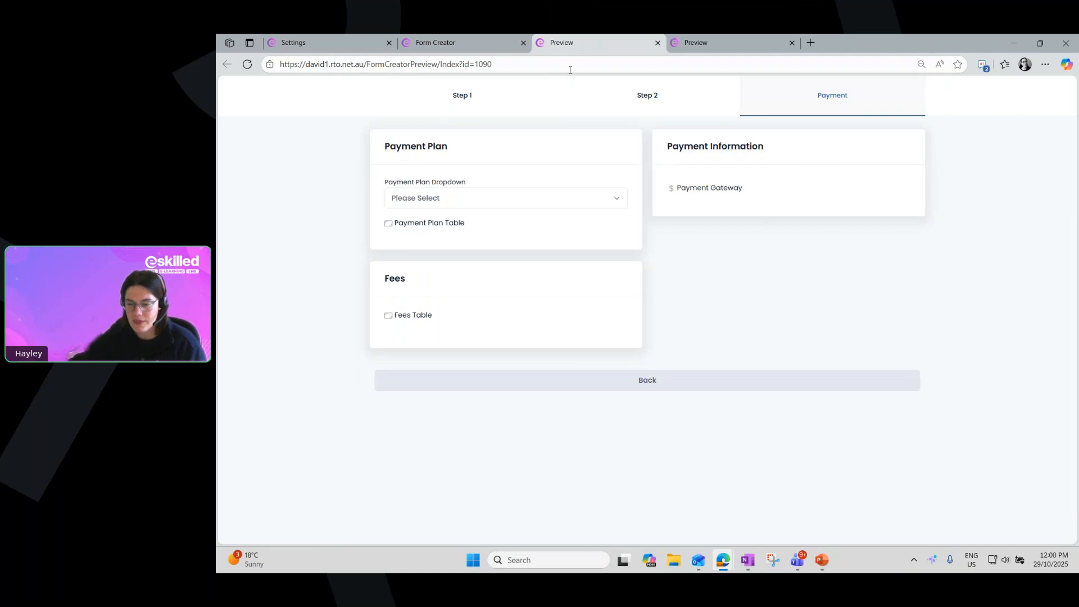
Close both form preview tabs and return to the Payment step in the Form Creator designer
left_click(721, 37)
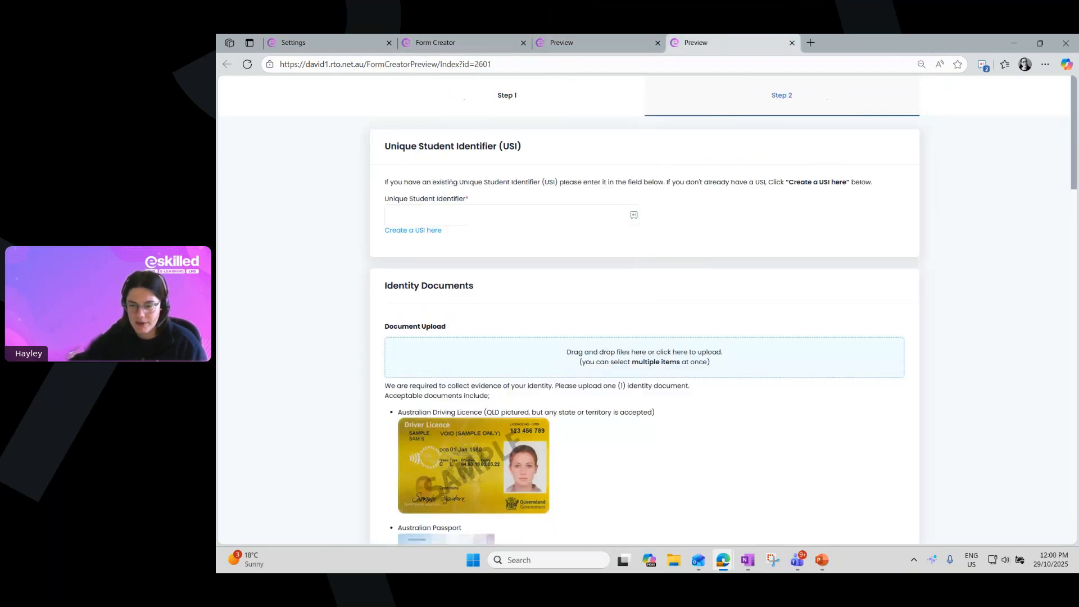
left_click(659, 43)
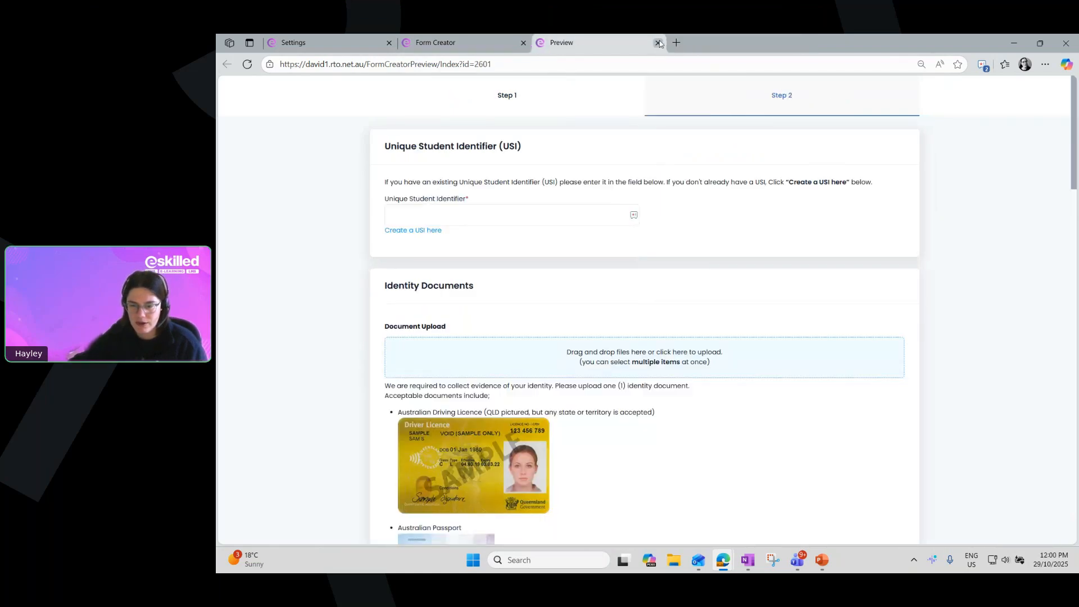
left_click(658, 43)
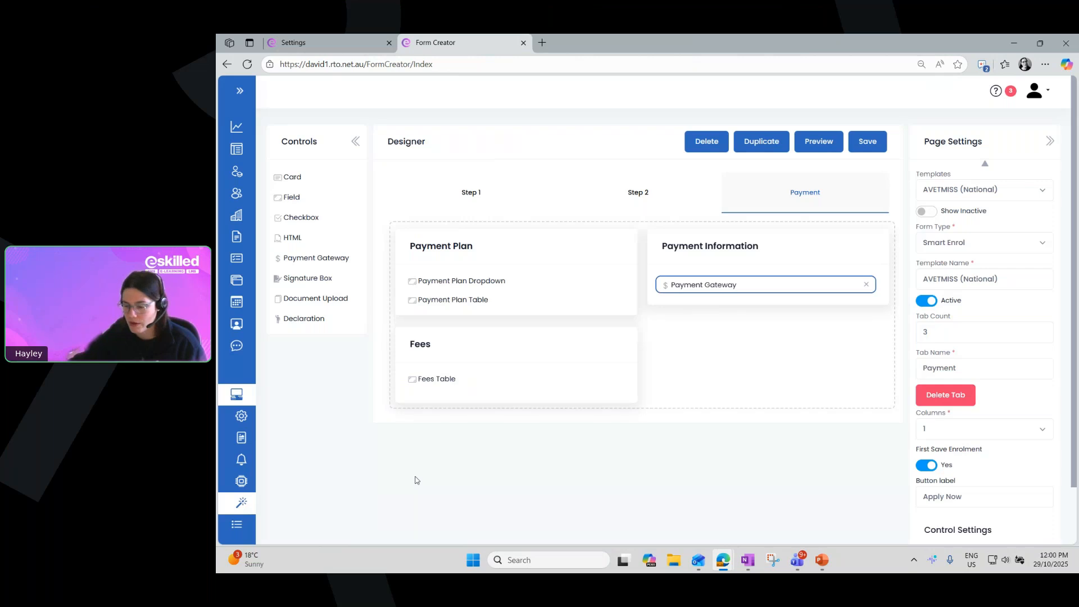
scroll(416, 480, "down", 1)
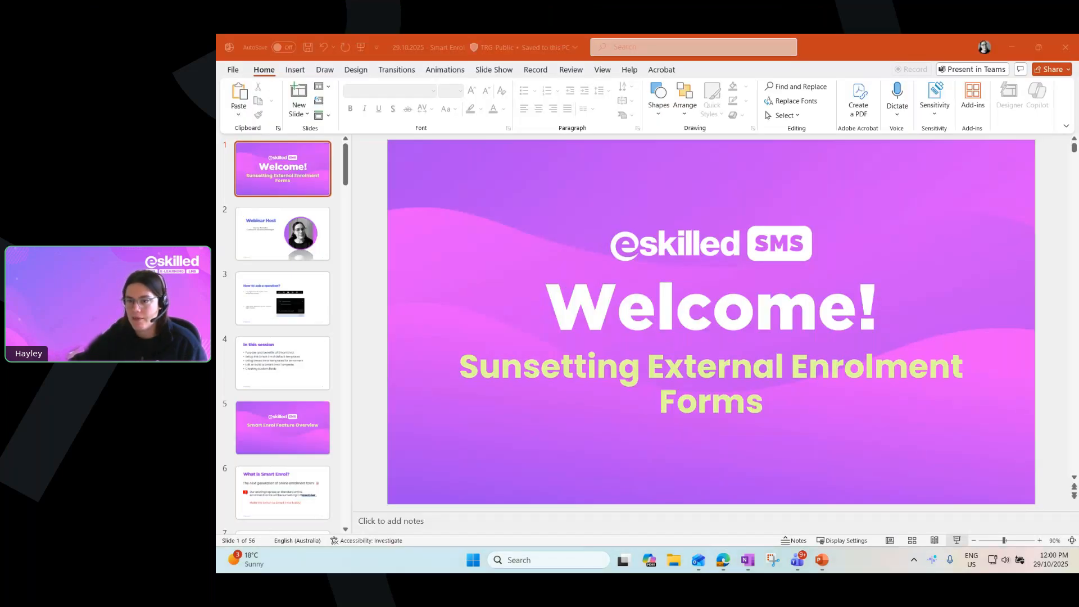
Switch to the PowerPoint presentation, select slide 53, start the slide show and move to the "Thank you!" slide
left_click(770, 502)
left_click_drag(345, 165, 373, 459)
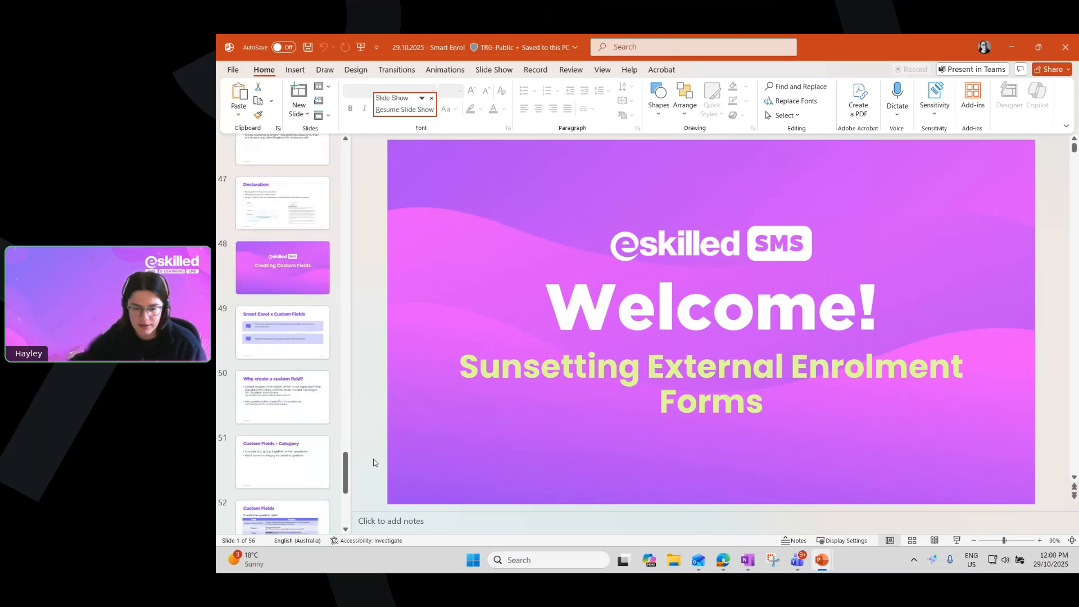
scroll(290, 379, "down", 5)
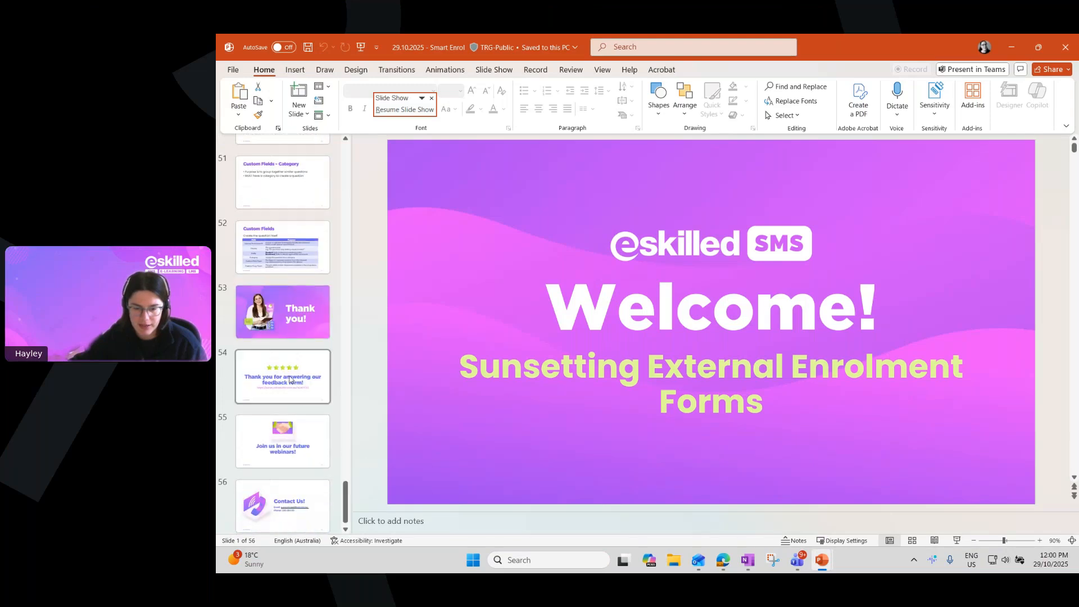
left_click(278, 316)
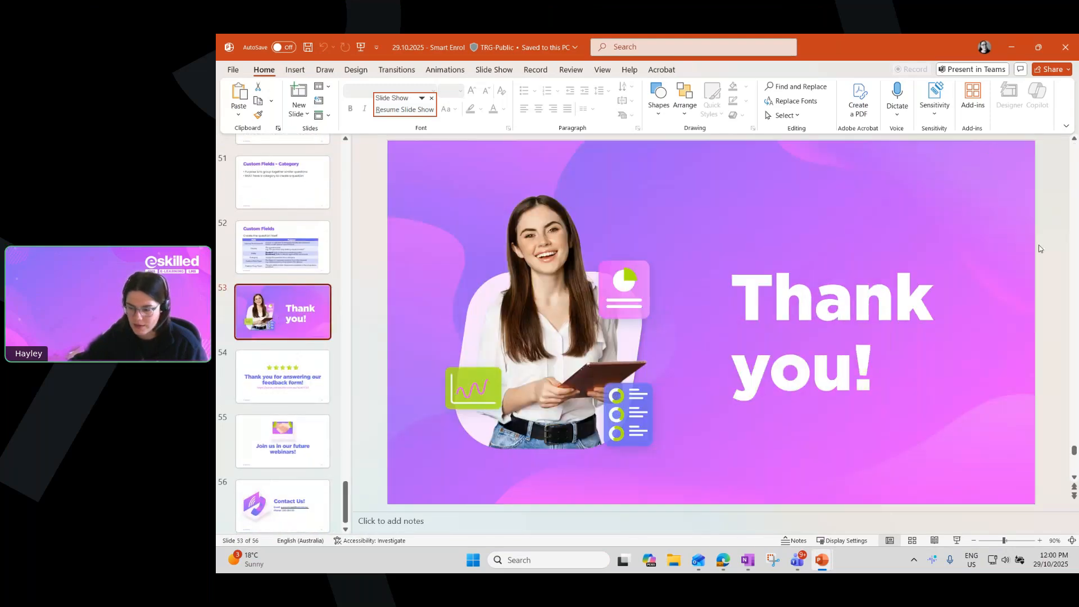
left_click(957, 540)
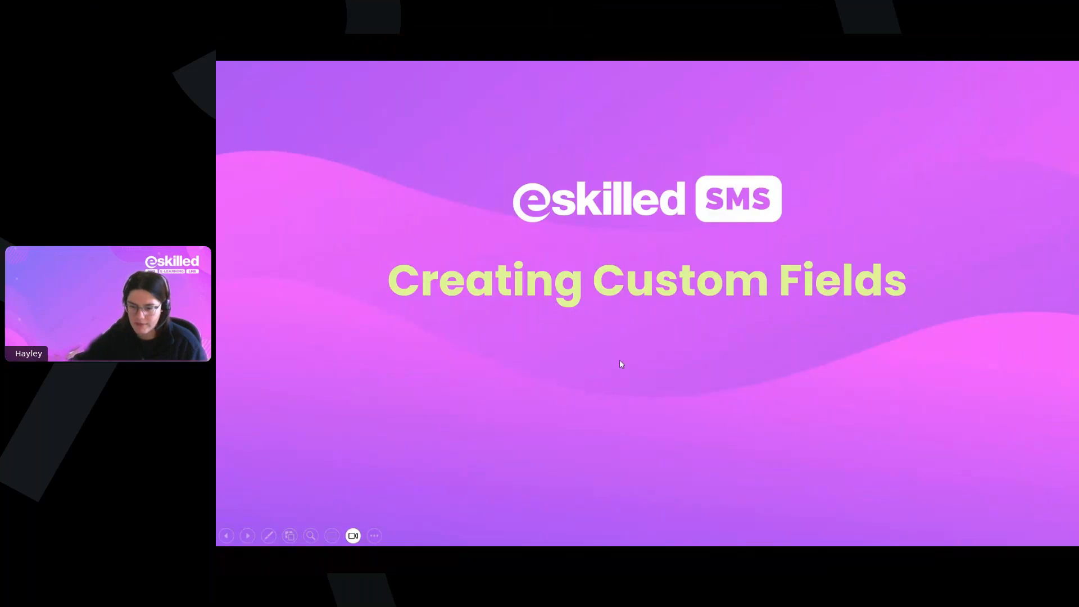
scroll(619, 361, "down", 6)
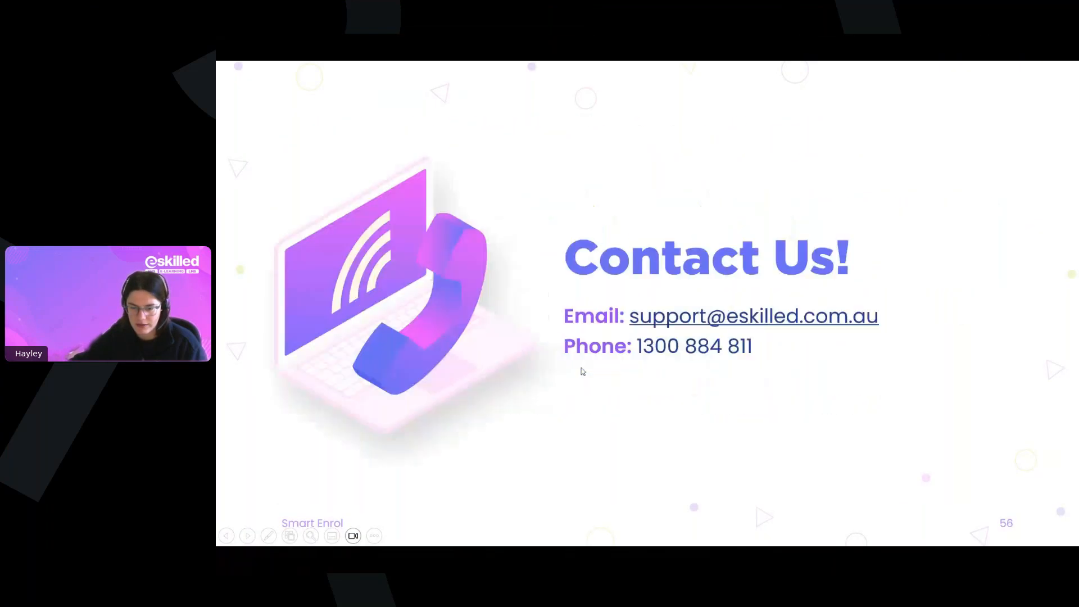
scroll(583, 371, "down", 1)
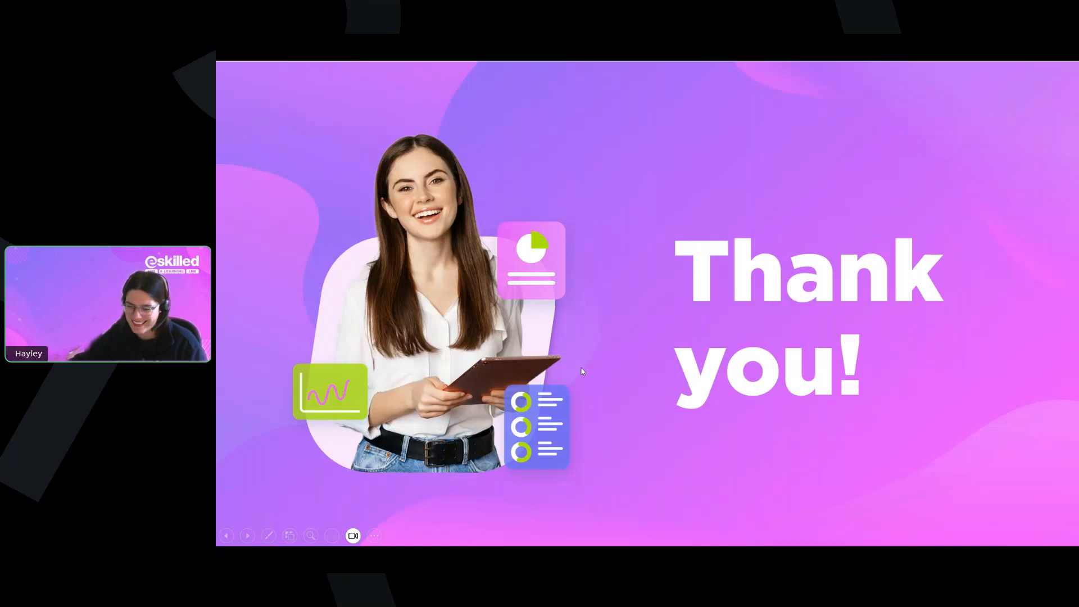